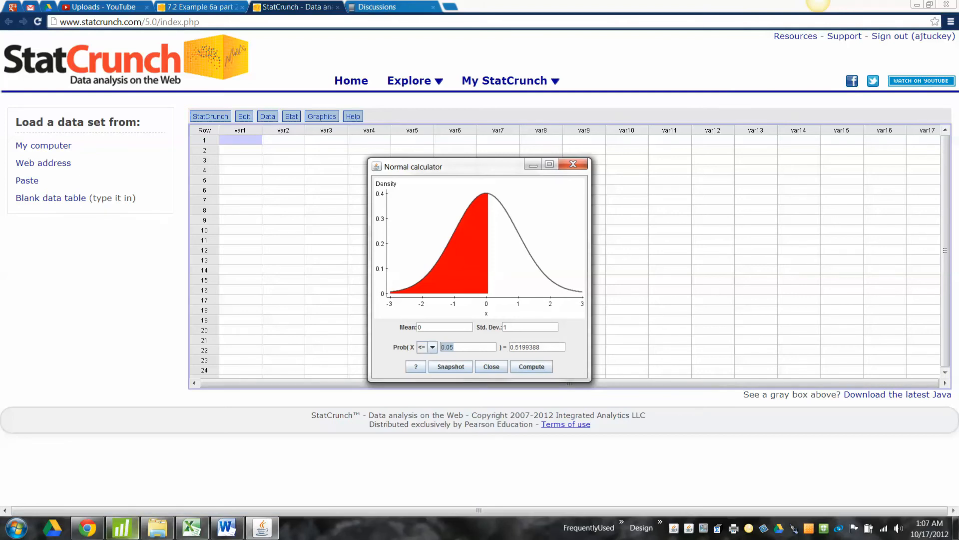
Switch to the Word notes and underline "Area - Right cell" in the StatCrunch bullet under the NORM.INV heading
{"action": "left_click", "coordinate": [227, 527]}
{"action": "scroll", "coordinate": [479, 287], "scroll_direction": "up", "scroll_amount": 15}
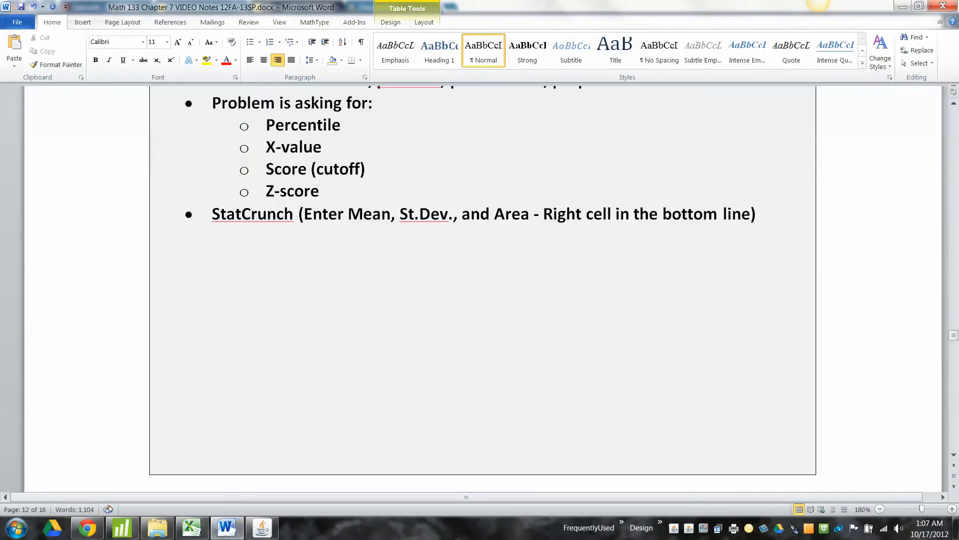
{"action": "scroll", "coordinate": [480, 288], "scroll_direction": "down", "scroll_amount": 5}
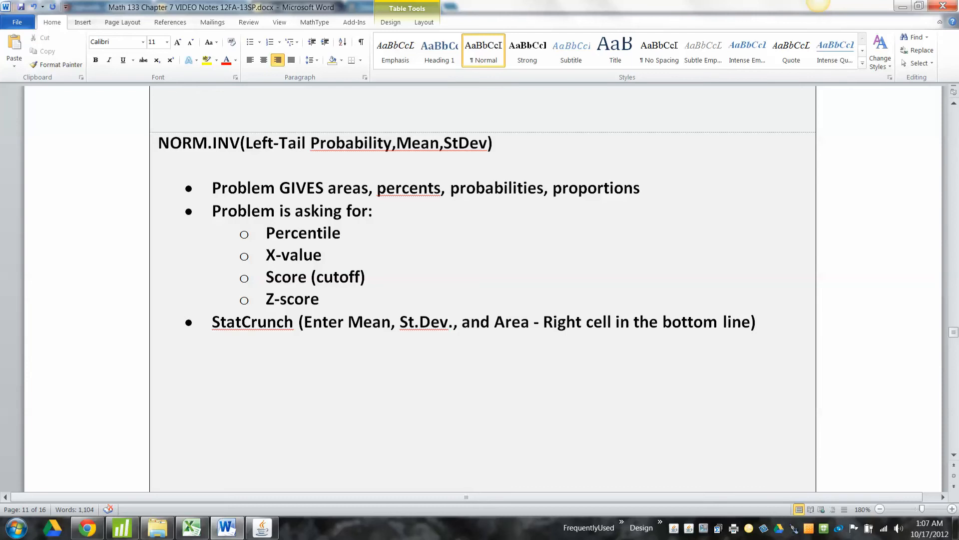
{"action": "left_click_drag", "start_coordinate": [236, 322], "coordinate": [342, 336]}
{"action": "left_click_drag", "start_coordinate": [215, 188], "coordinate": [358, 278]}
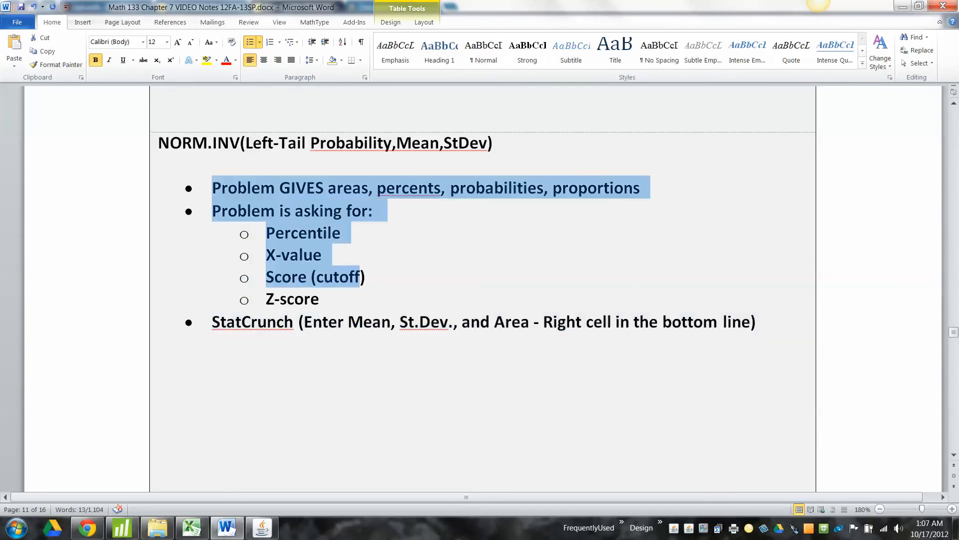
{"action": "left_click", "coordinate": [321, 299]}
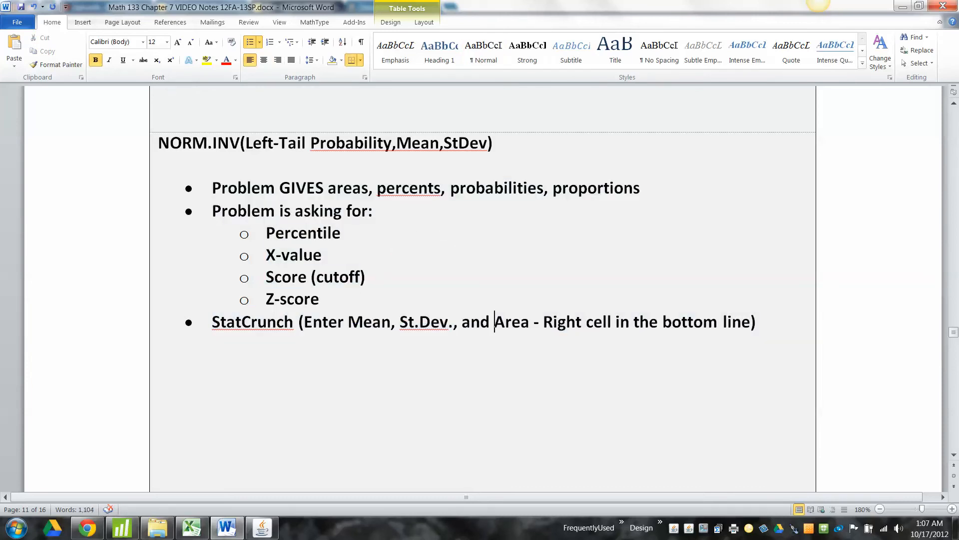
{"action": "left_click_drag", "start_coordinate": [494, 322], "coordinate": [611, 323]}
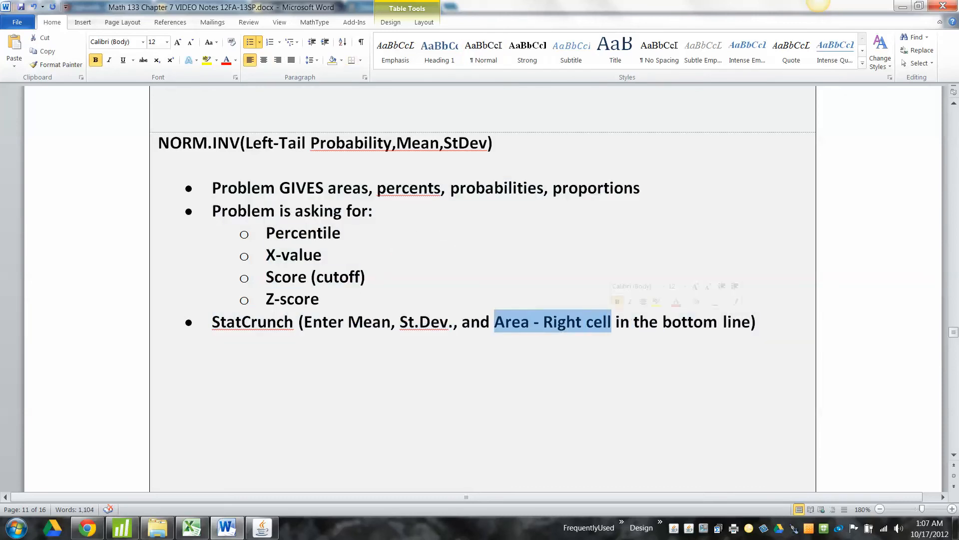
{"action": "key", "text": "ctrl+u"}
{"action": "left_click", "coordinate": [185, 344]}
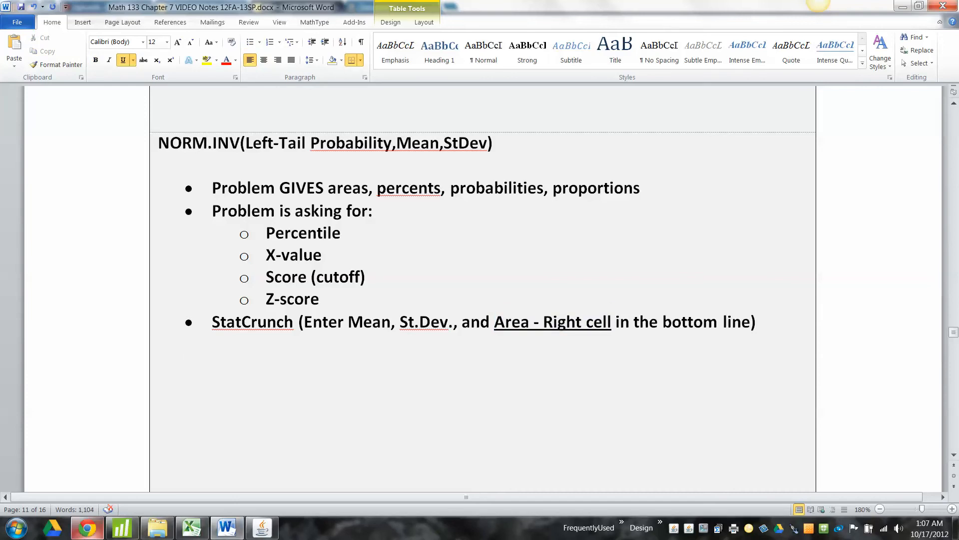
Switch to StatCrunch's Normal calculator, clear the x value, set the <= probability to .05 and compute the cutoff
{"action": "left_click", "coordinate": [87, 528]}
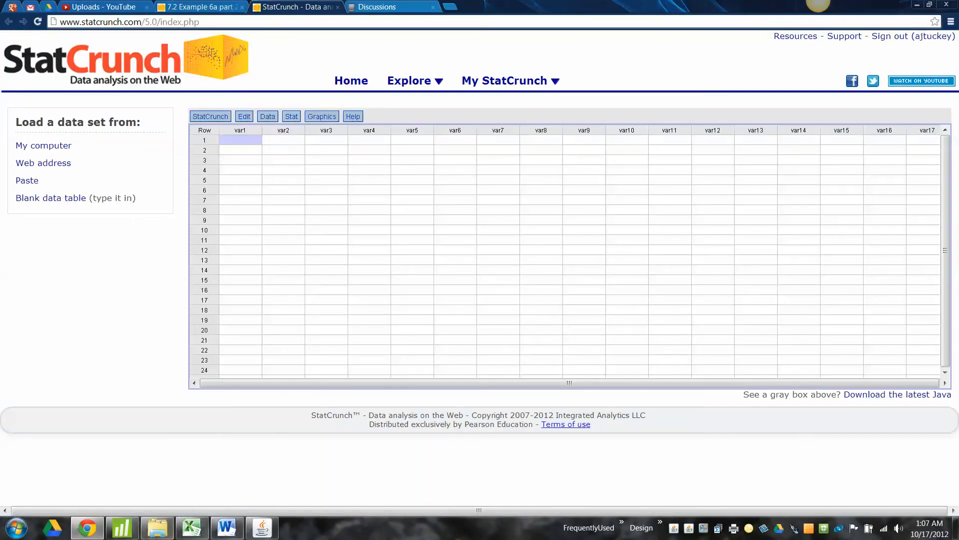
{"action": "left_click", "coordinate": [262, 527]}
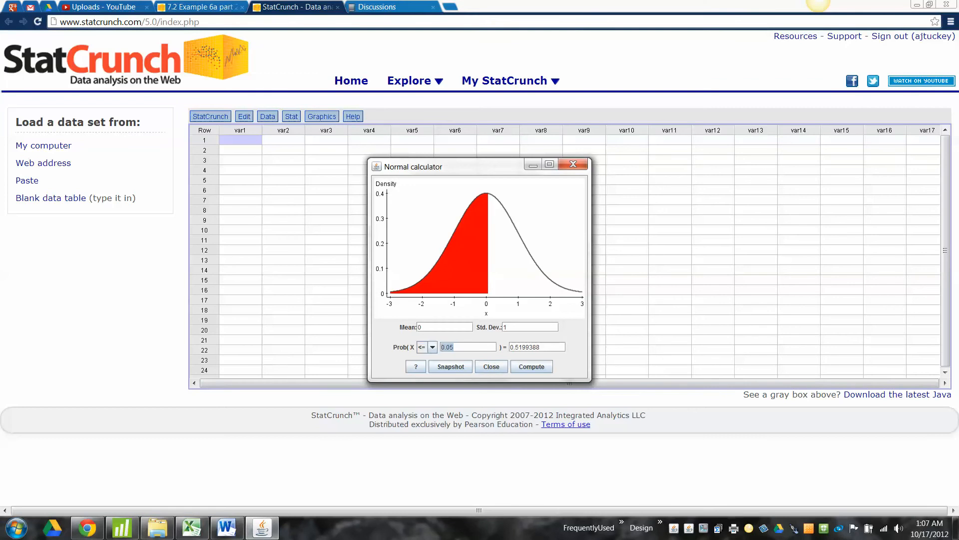
{"action": "left_click", "coordinate": [455, 347]}
{"action": "double_click", "coordinate": [441, 347]}
{"action": "key", "text": "BackSpace"}
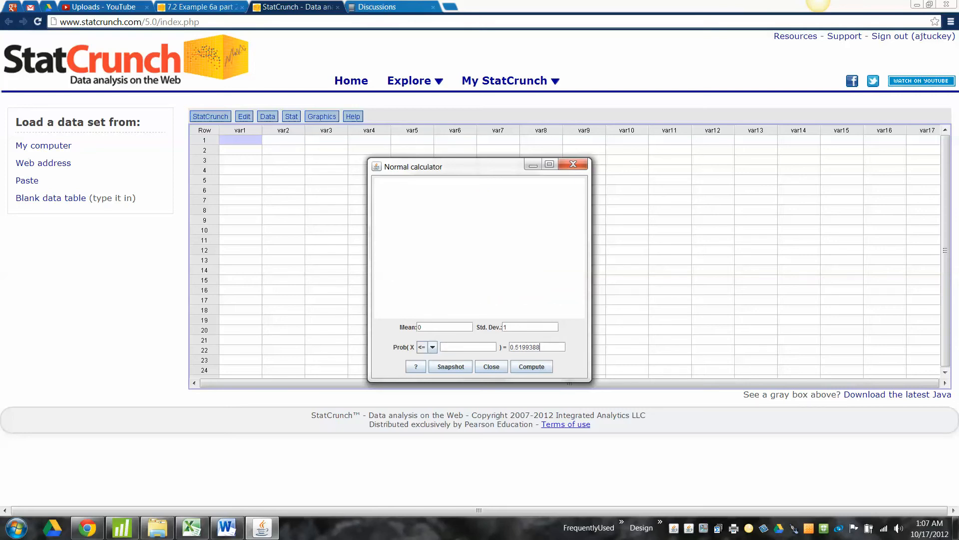
{"action": "key", "text": "BackSpace"}
{"action": "key", "text": "BackSpace"}
{"action": "key", "text": "BackSpace"}
{"action": "key", "text": "BackSpace"}
{"action": "key", "text": "BackSpace"}
{"action": "key", "text": "BackSpace"}
{"action": "key", "text": "BackSpace"}
{"action": "key", "text": "BackSpace"}
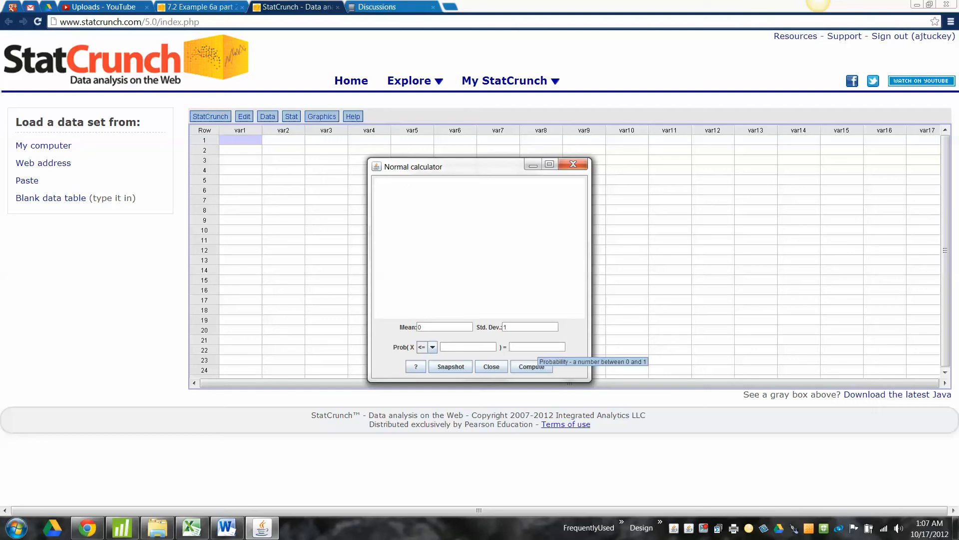
{"action": "type", "text": ".05"}
{"action": "left_click", "coordinate": [532, 367]}
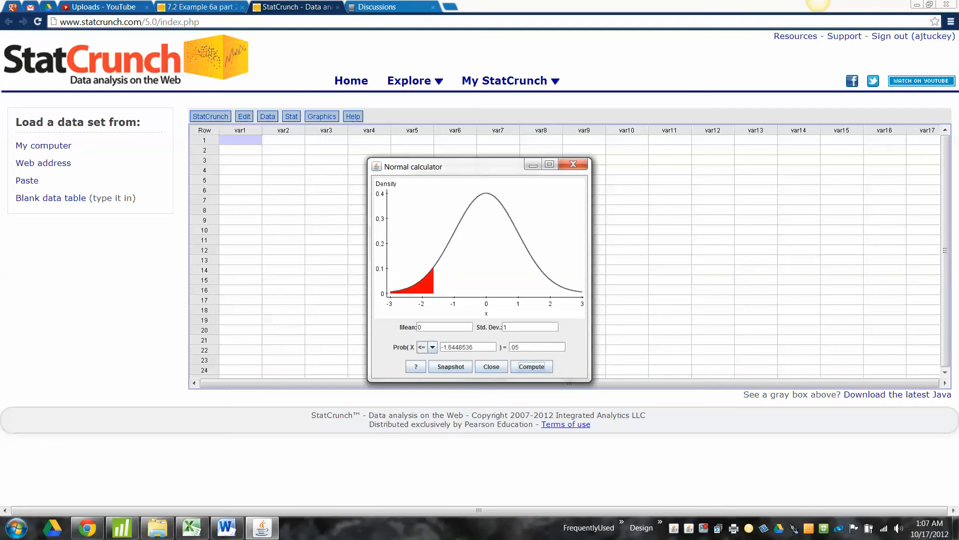
Take a snapshot of the calculated left cutoff and replace the default export title with "7.2 Example"
{"action": "left_click_drag", "start_coordinate": [475, 347], "coordinate": [440, 347]}
{"action": "left_click", "coordinate": [441, 347]}
{"action": "left_click", "coordinate": [451, 367]}
{"action": "left_click_drag", "start_coordinate": [475, 226], "coordinate": [390, 226]}
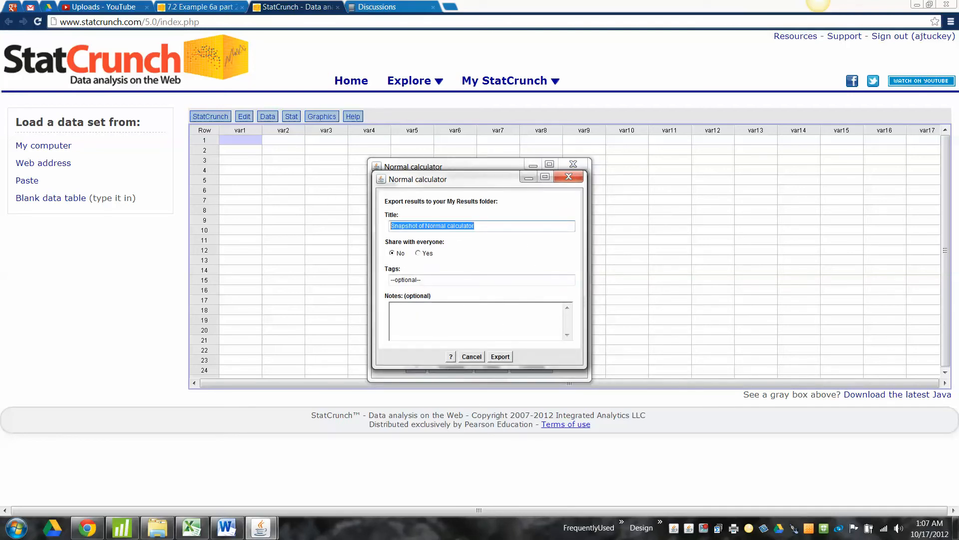
{"action": "left_click", "coordinate": [390, 226]}
{"action": "key", "text": "Delete"}
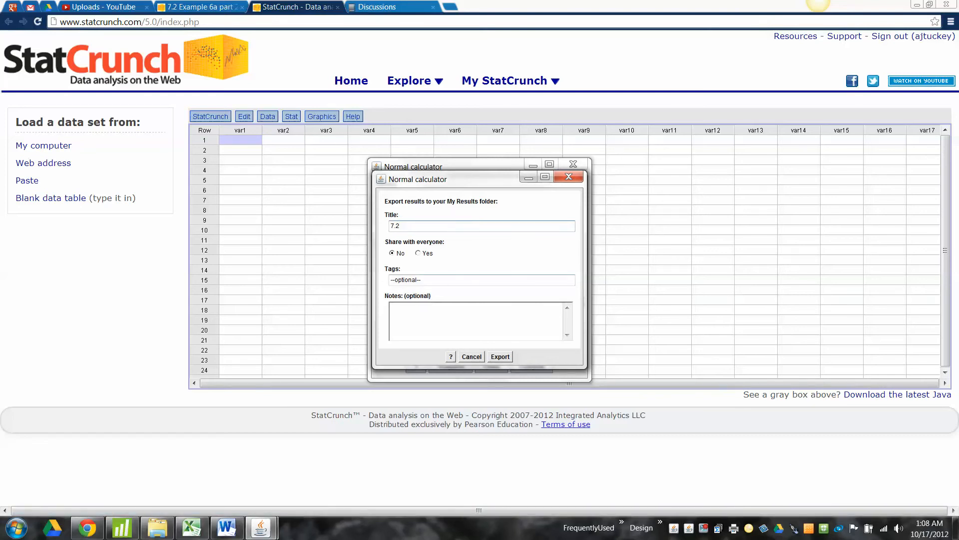
{"action": "type", "text": "Example"}
Check the example's label in the Word notes, complete the snapshot title as "7.2 Example 6b part 1" and export it
{"action": "left_click", "coordinate": [227, 527]}
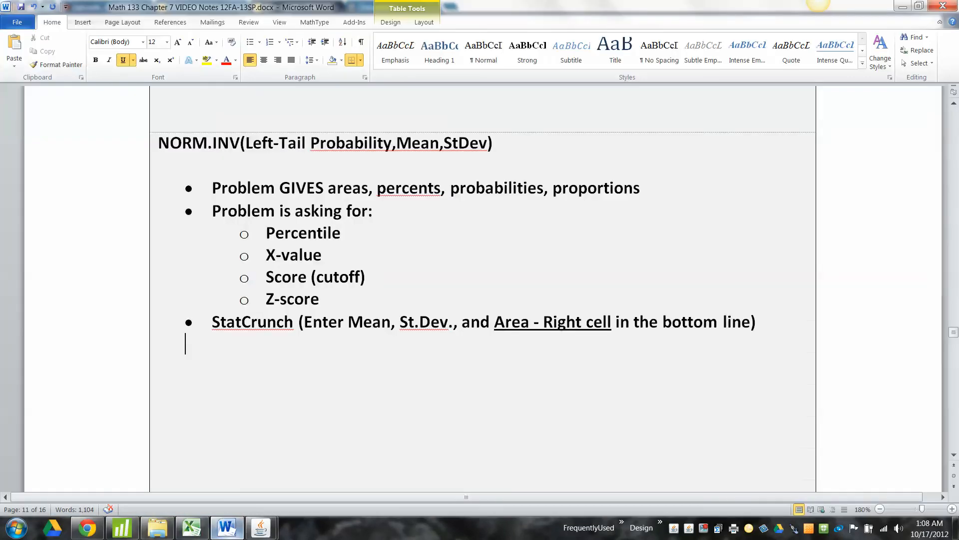
{"action": "scroll", "coordinate": [483, 289], "scroll_direction": "up", "scroll_amount": 4}
{"action": "scroll", "coordinate": [483, 289], "scroll_direction": "down", "scroll_amount": 18}
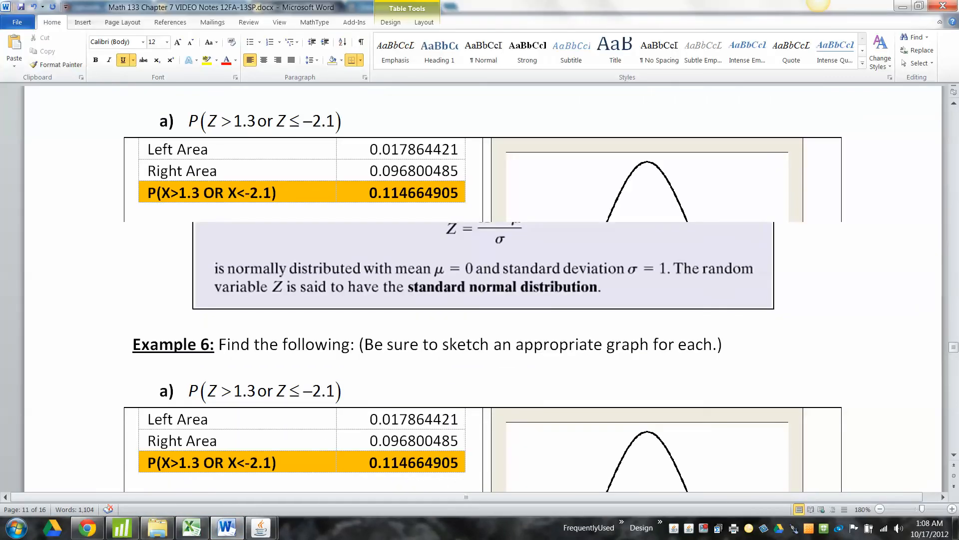
{"action": "scroll", "coordinate": [483, 288], "scroll_direction": "up", "scroll_amount": 2}
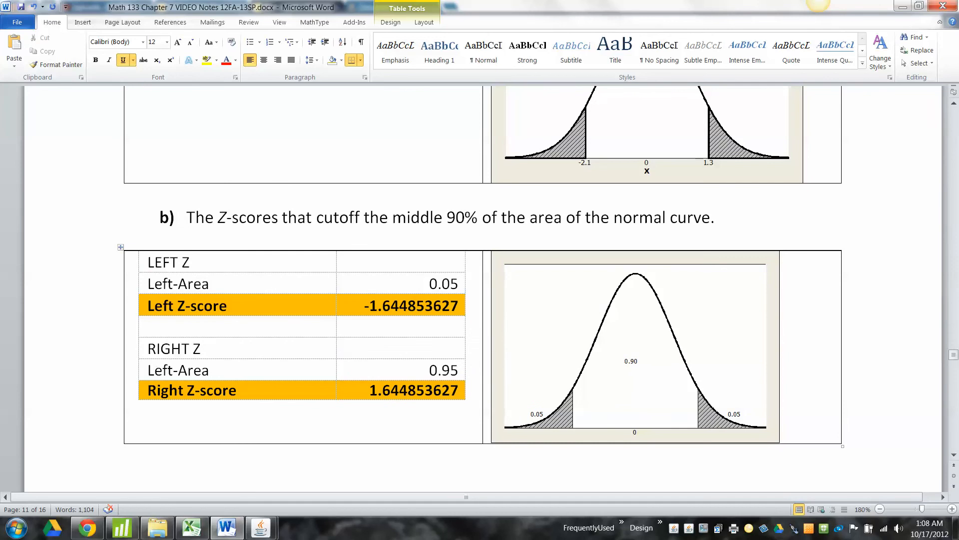
{"action": "mouse_move", "coordinate": [260, 527]}
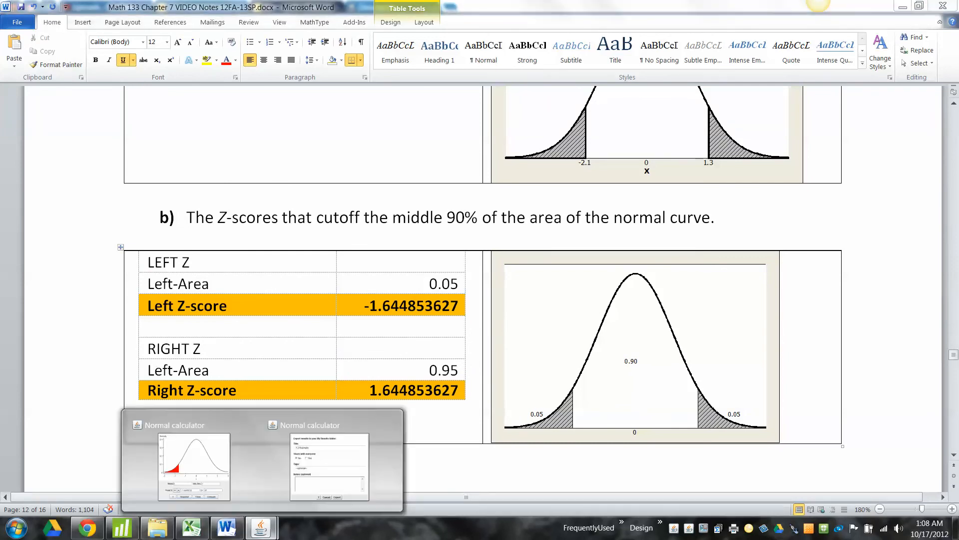
{"action": "left_click", "coordinate": [329, 466]}
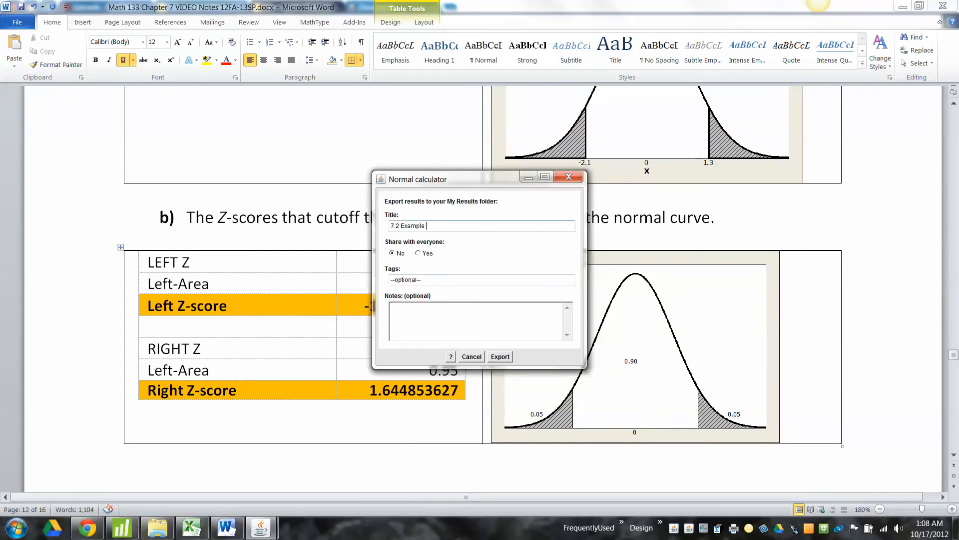
{"action": "type", "text": "part 1"}
{"action": "key", "text": "Return"}
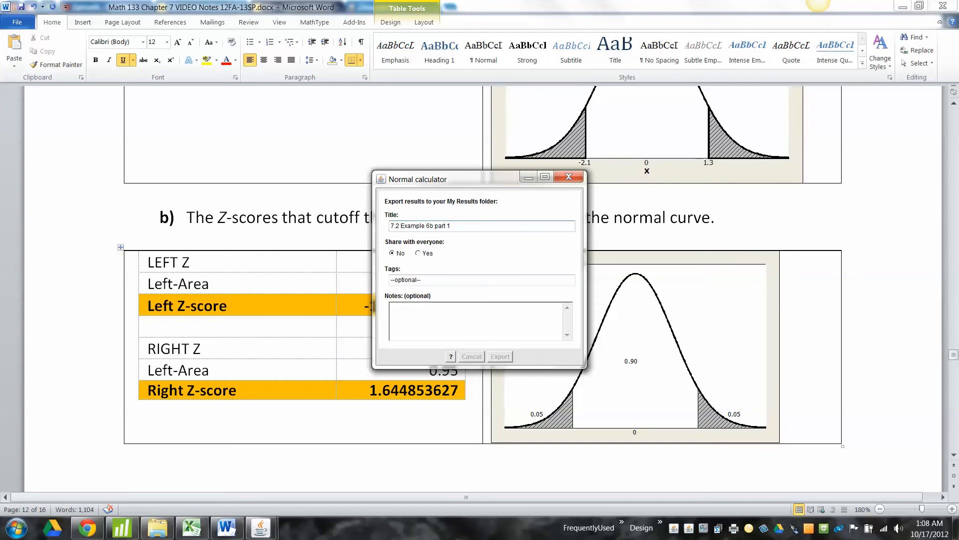
{"action": "key", "text": "Return"}
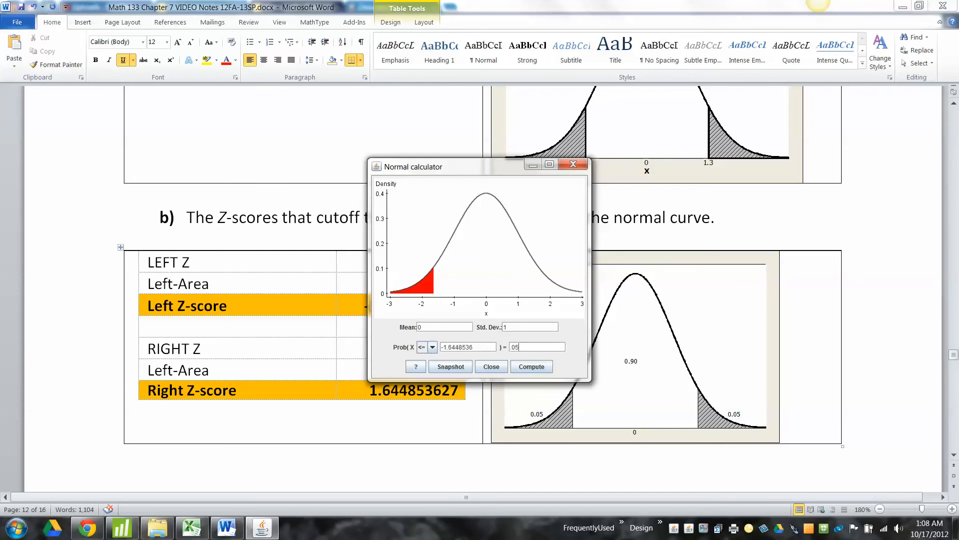
Compute the Normal calculator cutoff for a <= probability of .95
{"action": "key", "text": "BackSpace"}
{"action": "type", "text": ".95"}
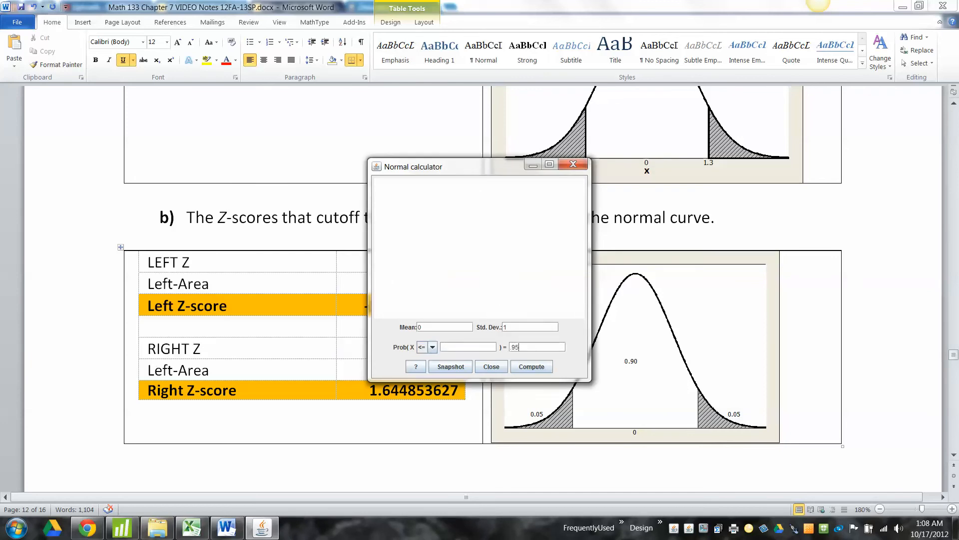
{"action": "left_click", "coordinate": [531, 367]}
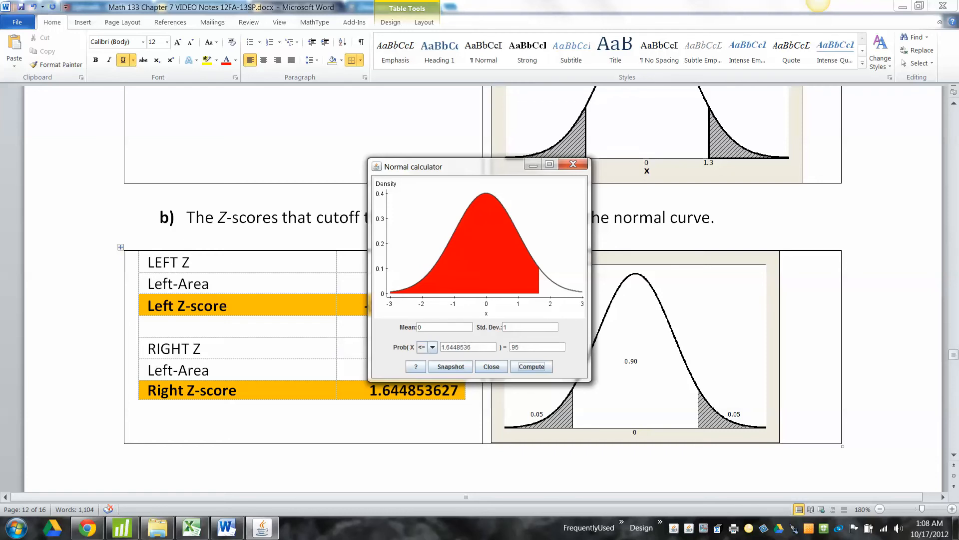
Set the probability to .05 with the => relation and compute the right-tail cutoff
{"action": "left_click", "coordinate": [533, 347]}
{"action": "key", "text": "BackSpace"}
{"action": "key", "text": "BackSpace"}
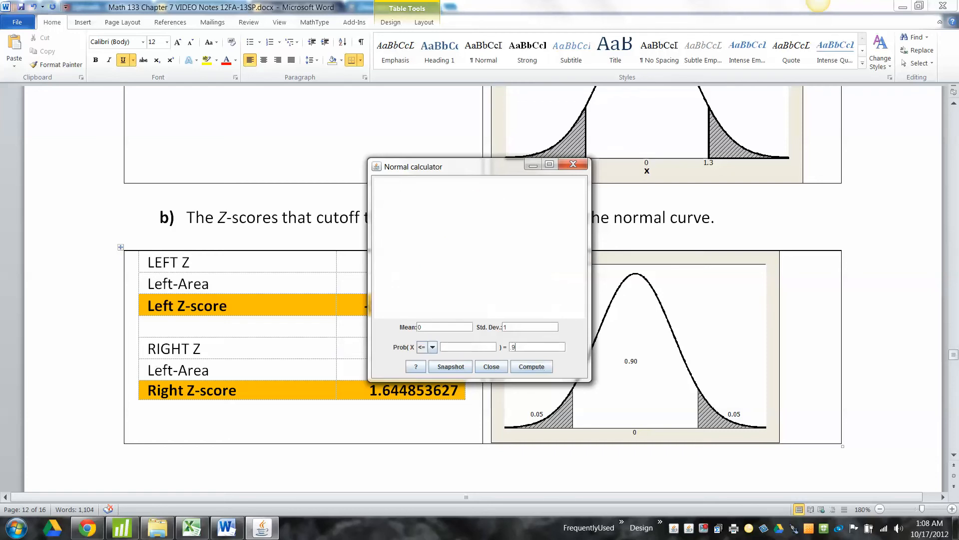
{"action": "type", "text": "05"}
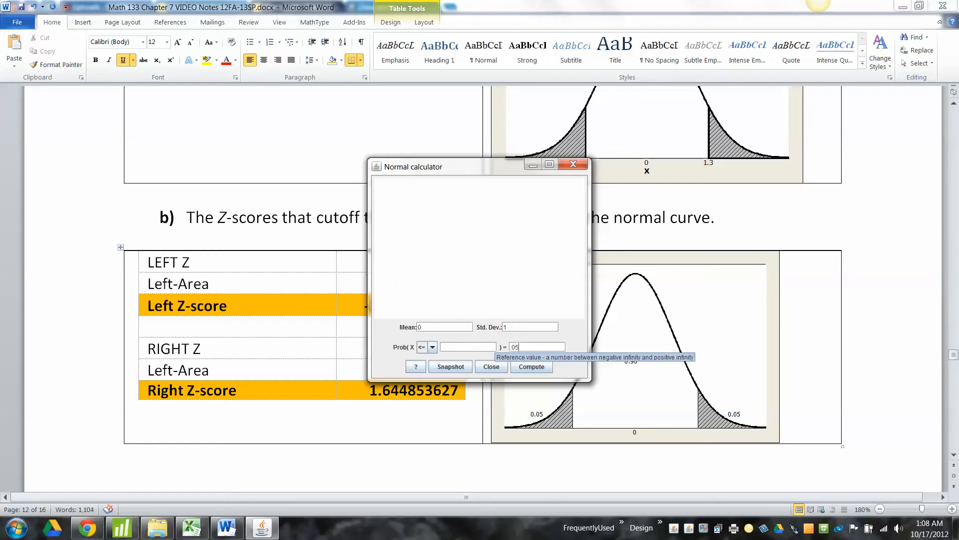
{"action": "left_click", "coordinate": [432, 347]}
{"action": "left_click", "coordinate": [421, 367]}
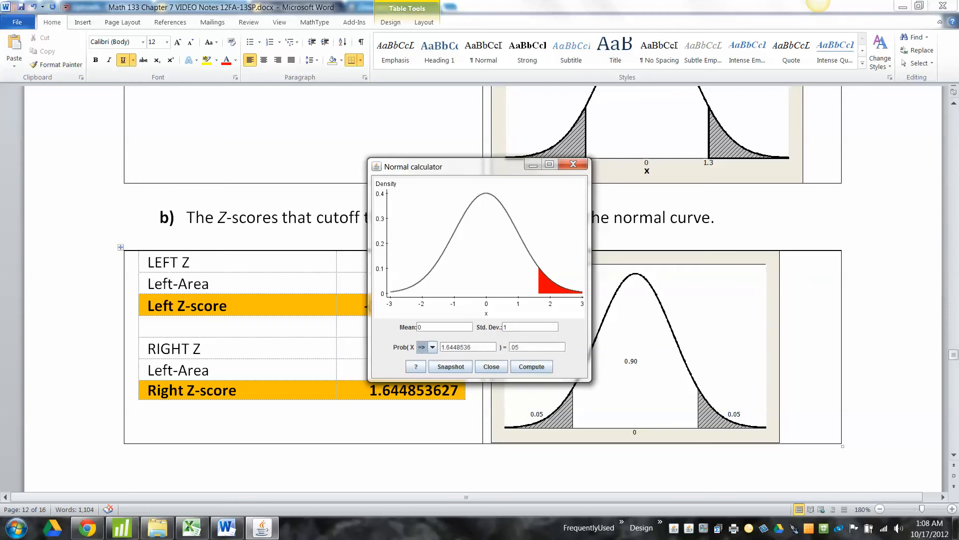
{"action": "left_click", "coordinate": [531, 366]}
Take a snapshot of the right-tail result and export it with the title "7.2 Example 6b part 2"
{"action": "left_click", "coordinate": [451, 366]}
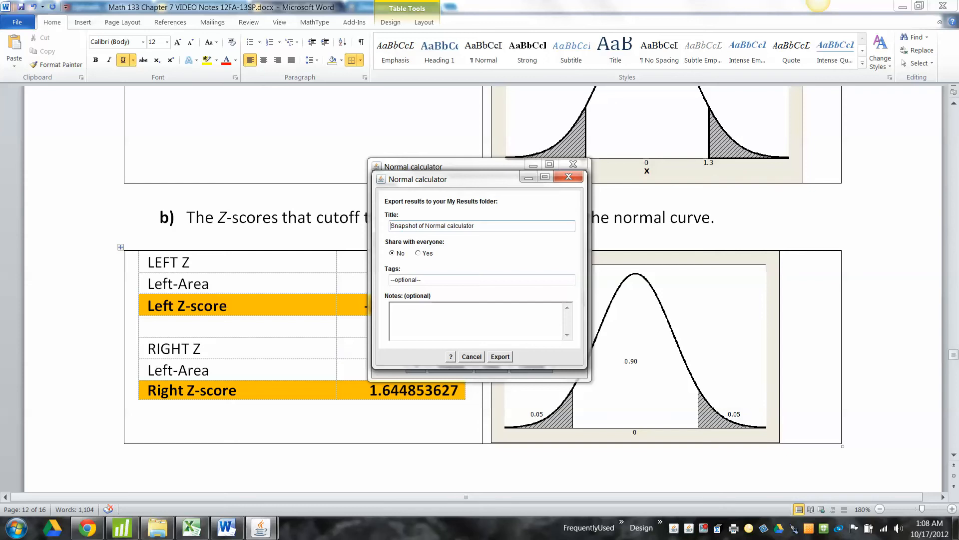
{"action": "key", "text": "ctrl+a"}
{"action": "type", "text": "7"}
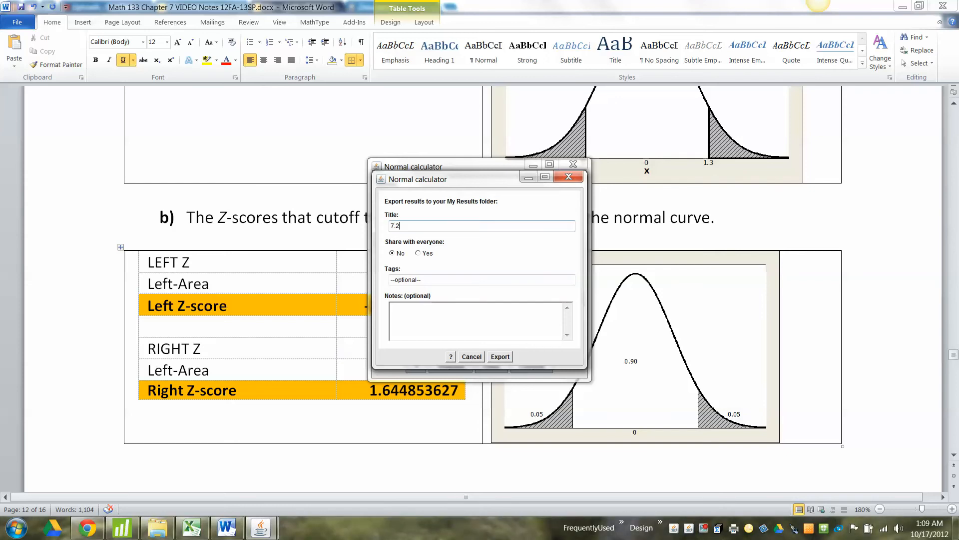
{"action": "type", "text": ".2 Example 6b part 2"}
{"action": "key", "text": "Return"}
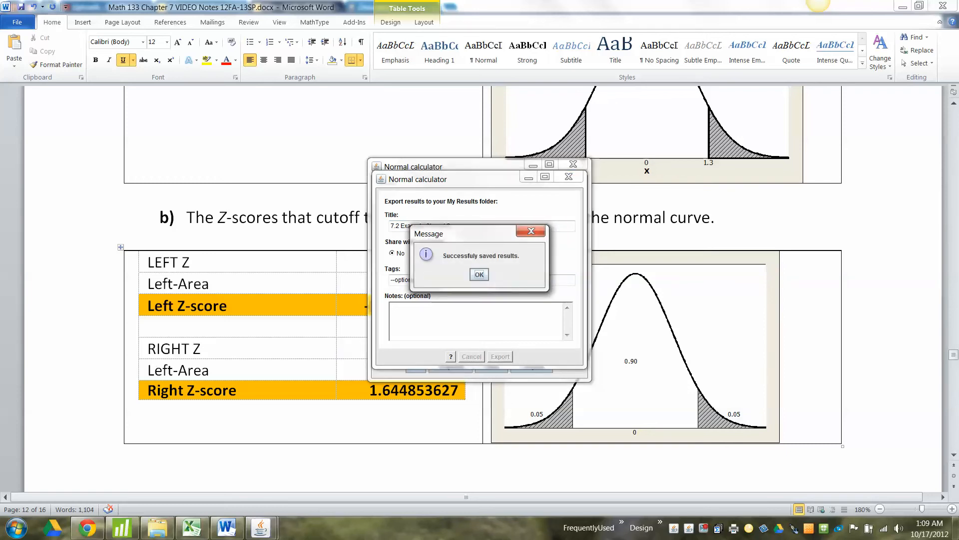
{"action": "left_click", "coordinate": [191, 527]}
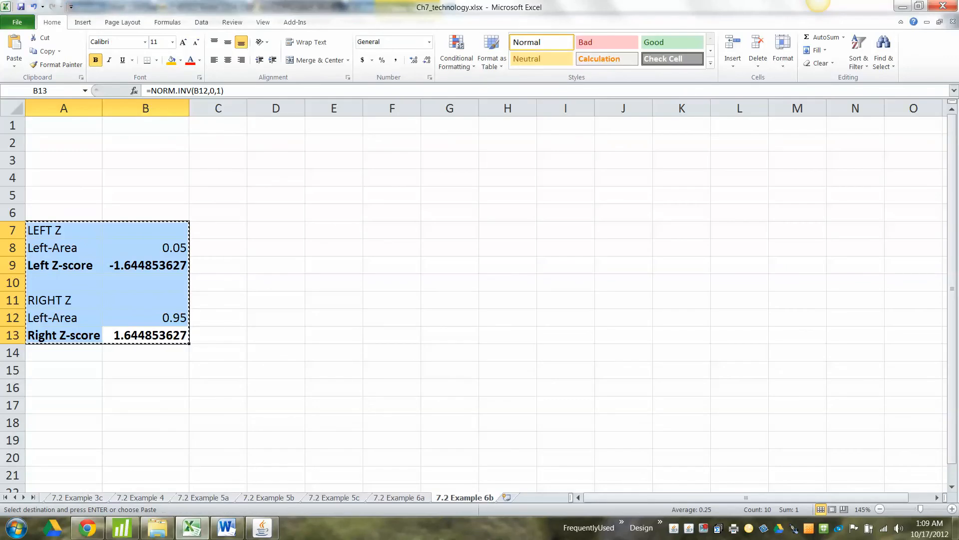
{"action": "left_click", "coordinate": [217, 195]}
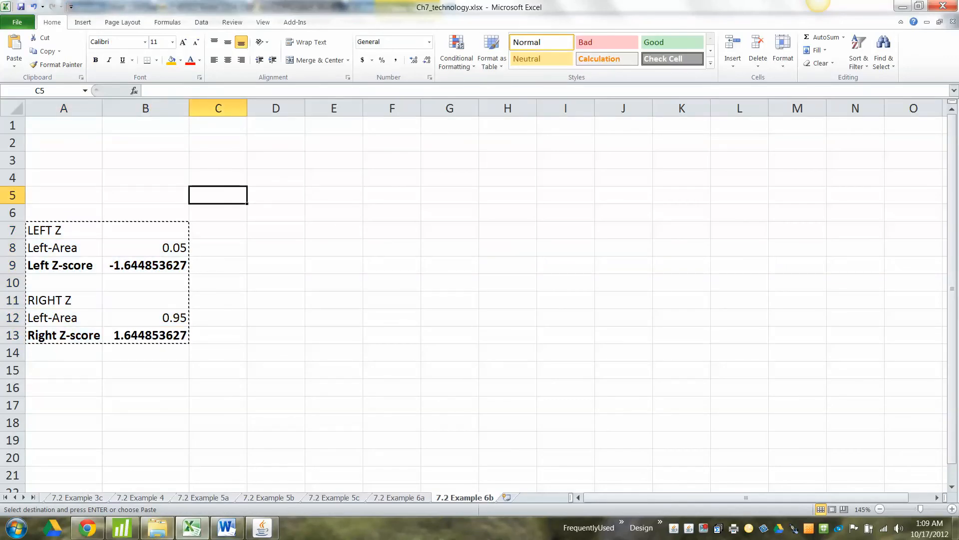
{"action": "mouse_move", "coordinate": [122, 528]}
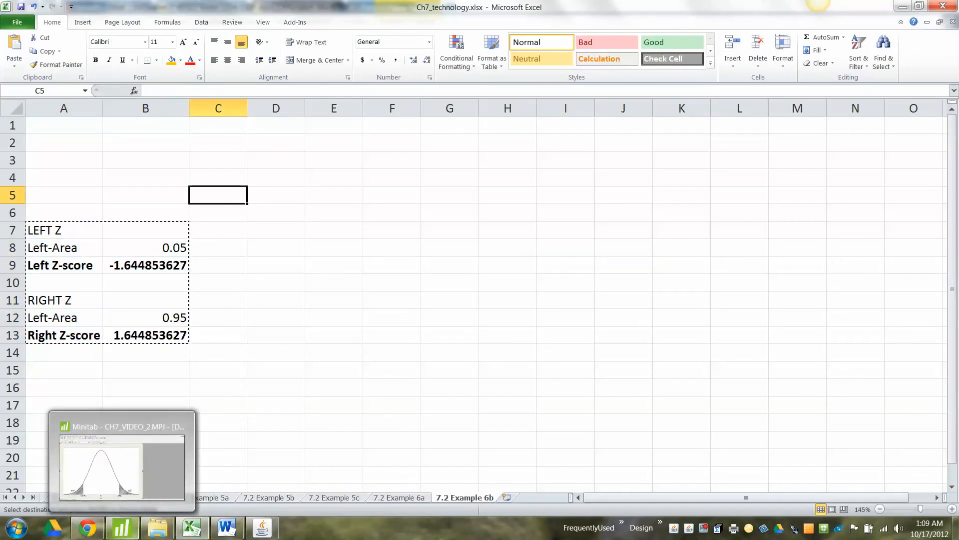
Switch to StatCrunch in the browser and open the My Results listing of exported snapshots
{"action": "left_click", "coordinate": [88, 527]}
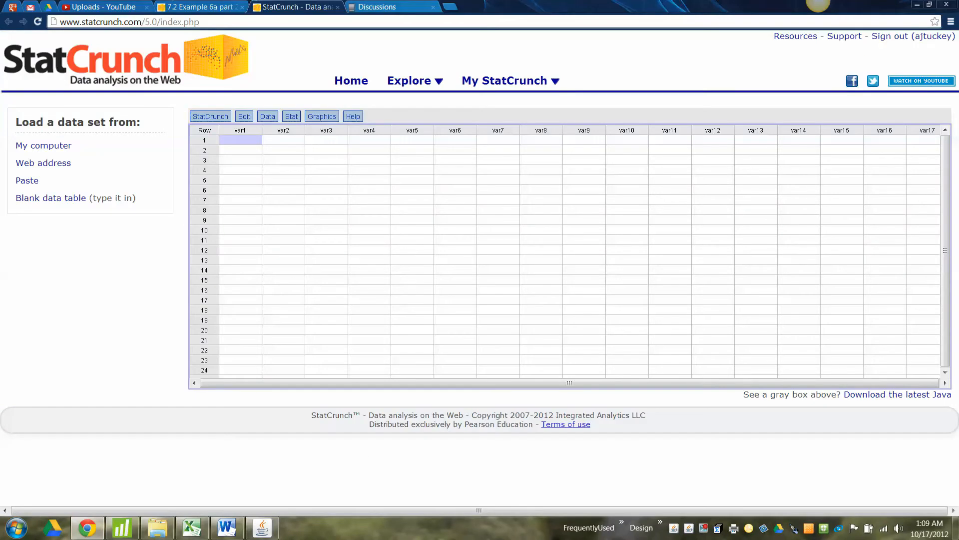
{"action": "left_click", "coordinate": [200, 7]}
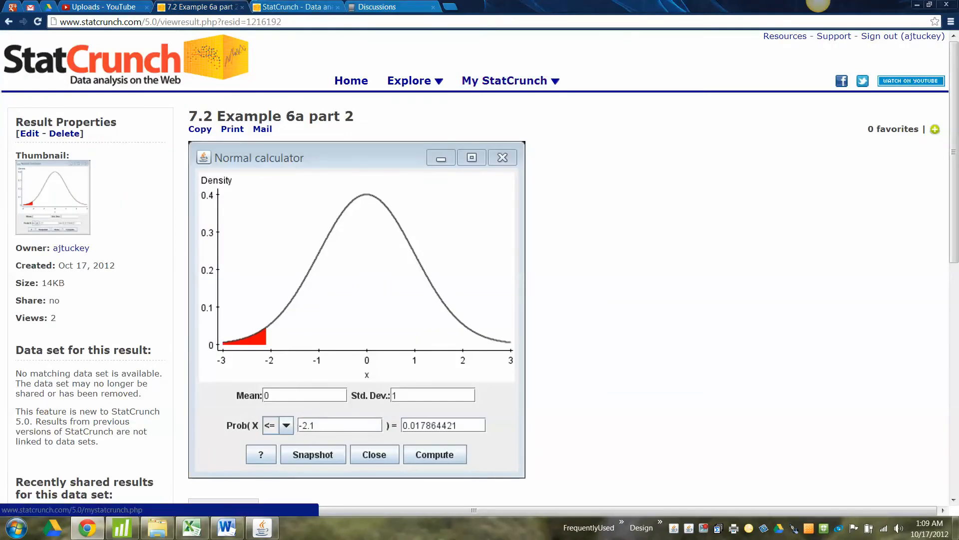
{"action": "left_click", "coordinate": [505, 81]}
{"action": "left_click", "coordinate": [514, 132]}
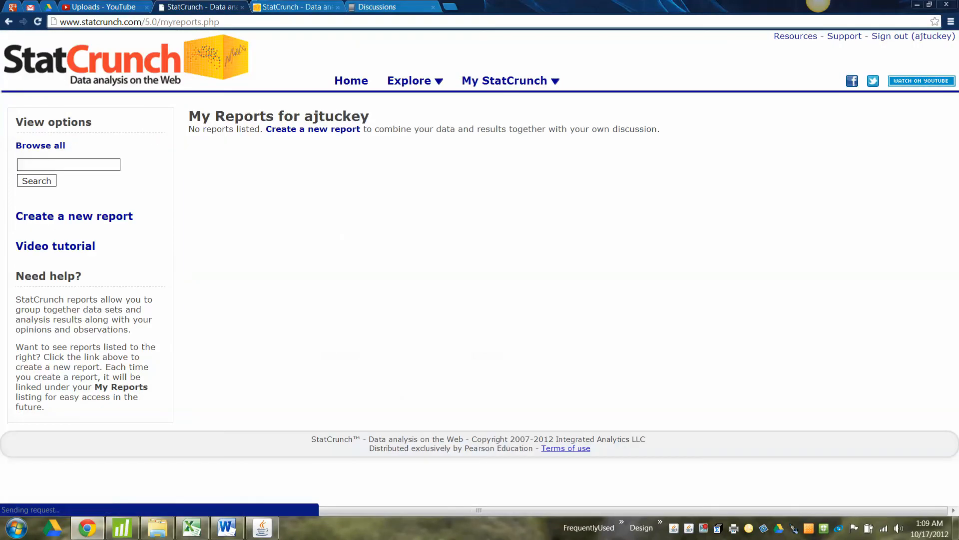
{"action": "left_click", "coordinate": [505, 80]}
{"action": "left_click", "coordinate": [515, 120]}
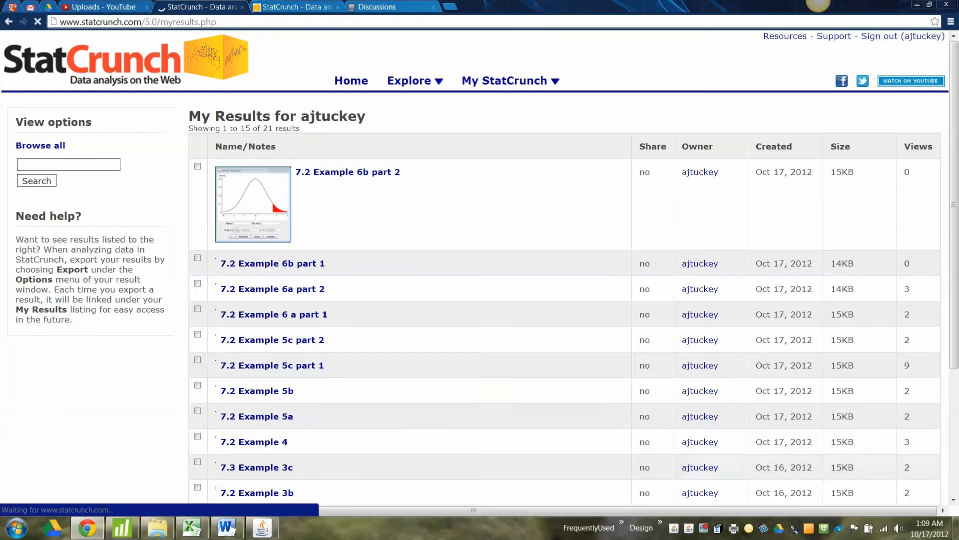
Copy the "7.2 Example 6b part 1" result image and paste it at D1 of the 7.2 Example 6b sheet in Excel
{"action": "left_click", "coordinate": [322, 264]}
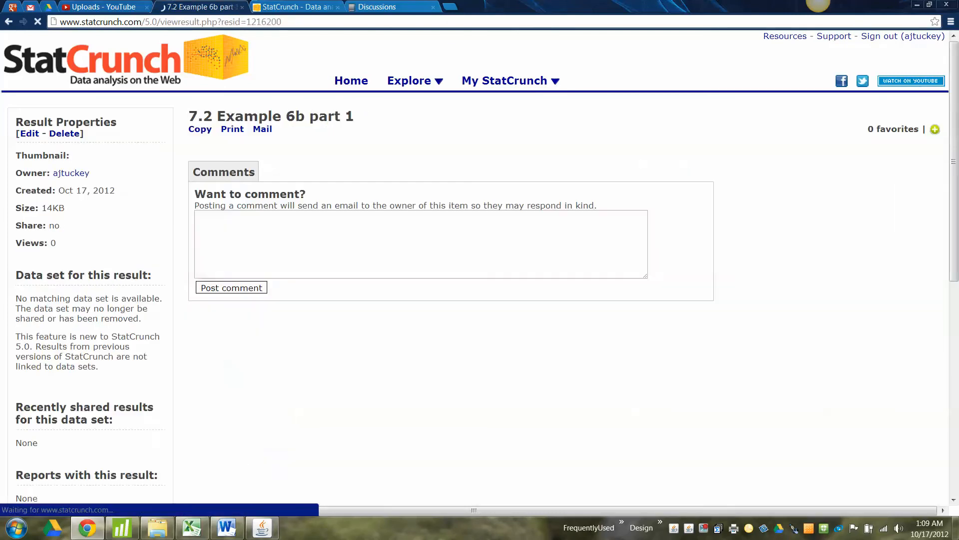
{"action": "left_click", "coordinate": [200, 129]}
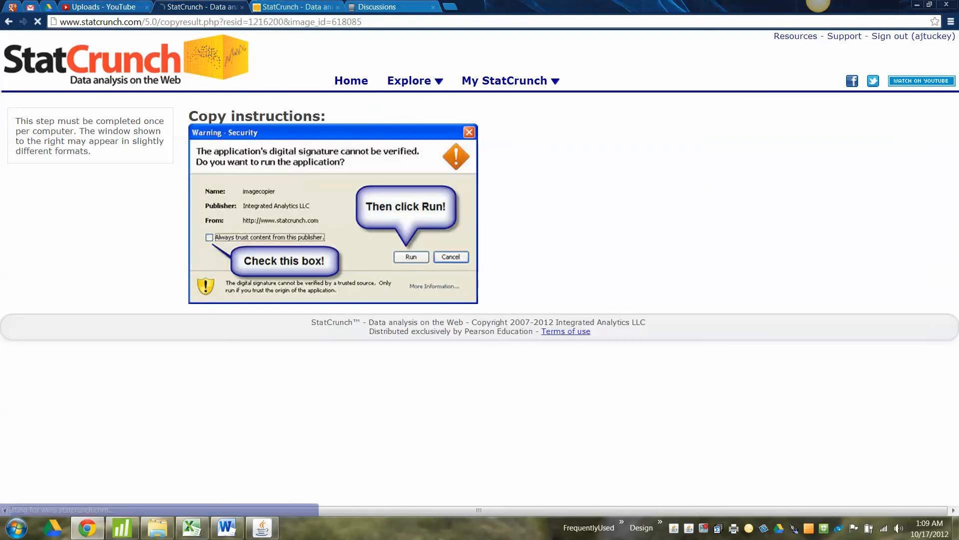
{"action": "left_click", "coordinate": [191, 528]}
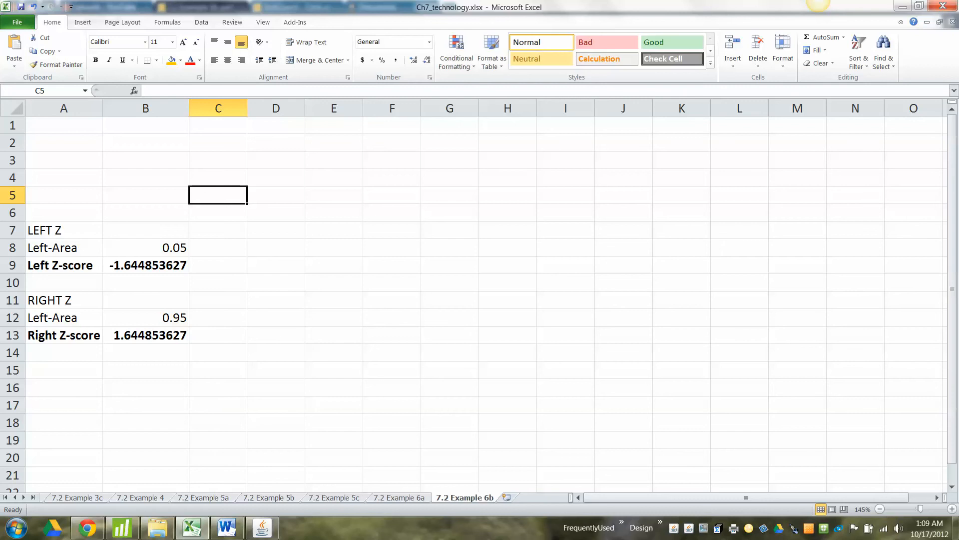
{"action": "left_click", "coordinate": [334, 143]}
{"action": "left_click", "coordinate": [275, 125]}
{"action": "key", "text": "ctrl+v"}
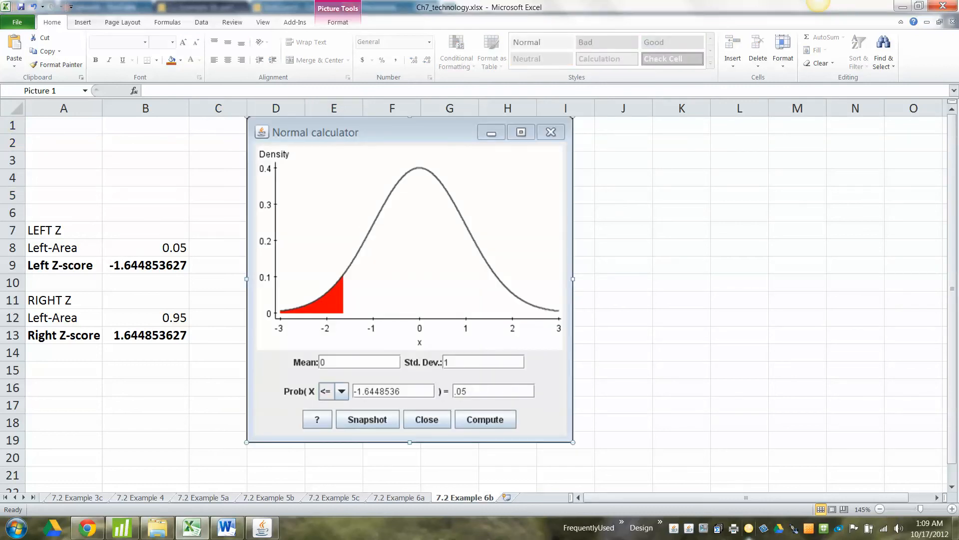
Copy the "7.2 Example 6b part 2" result image from StatCrunch and paste it at J1 of the same Excel sheet
{"action": "left_click", "coordinate": [88, 528]}
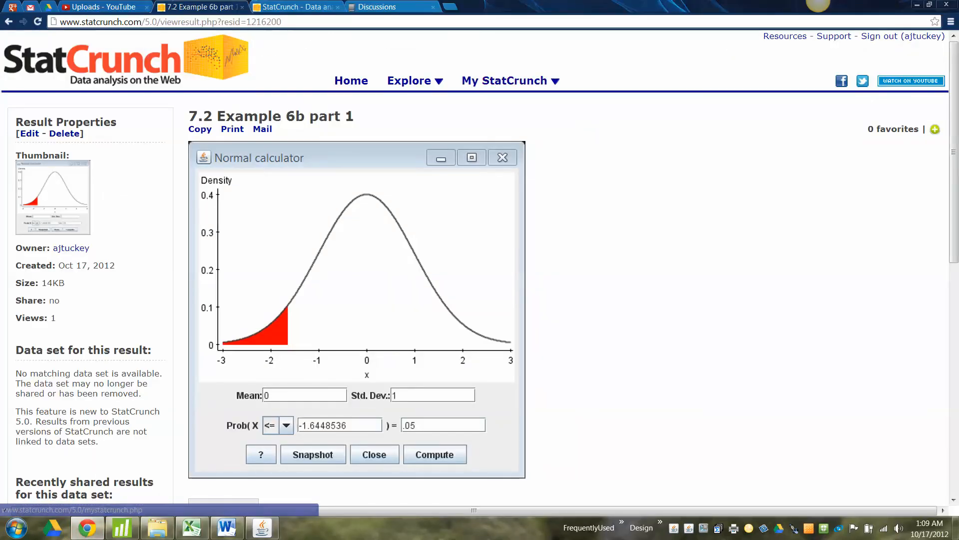
{"action": "left_click", "coordinate": [555, 81]}
{"action": "left_click", "coordinate": [514, 119]}
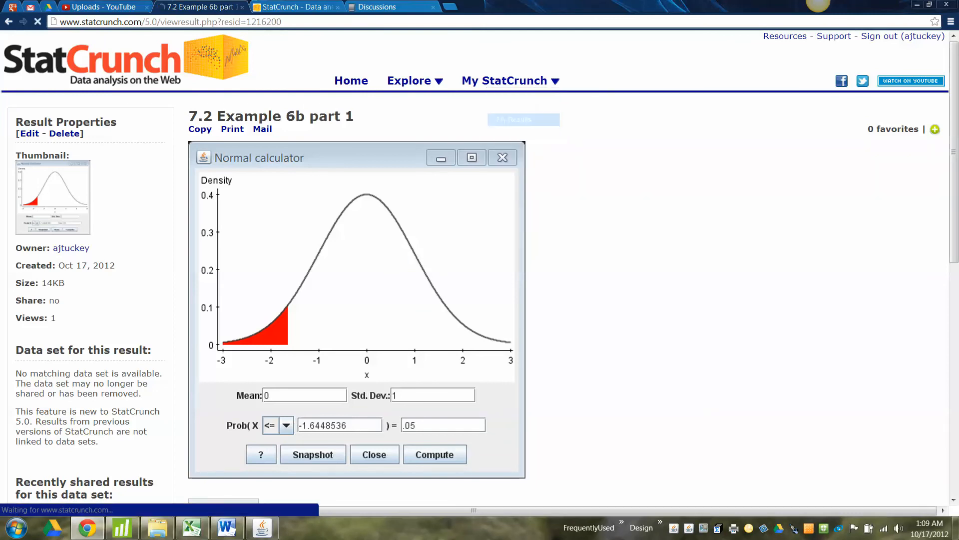
{"action": "left_click", "coordinate": [347, 172]}
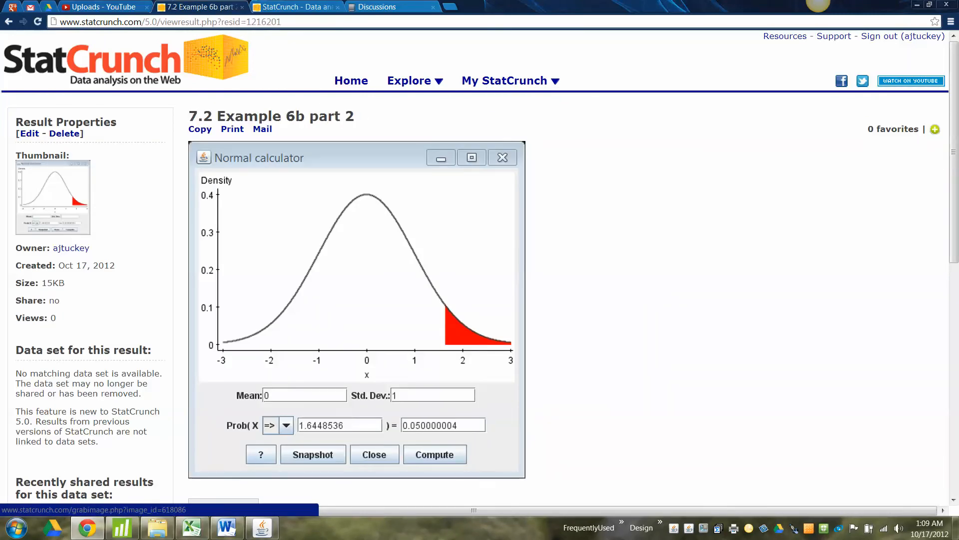
{"action": "left_click", "coordinate": [200, 129]}
{"action": "left_click", "coordinate": [192, 528]}
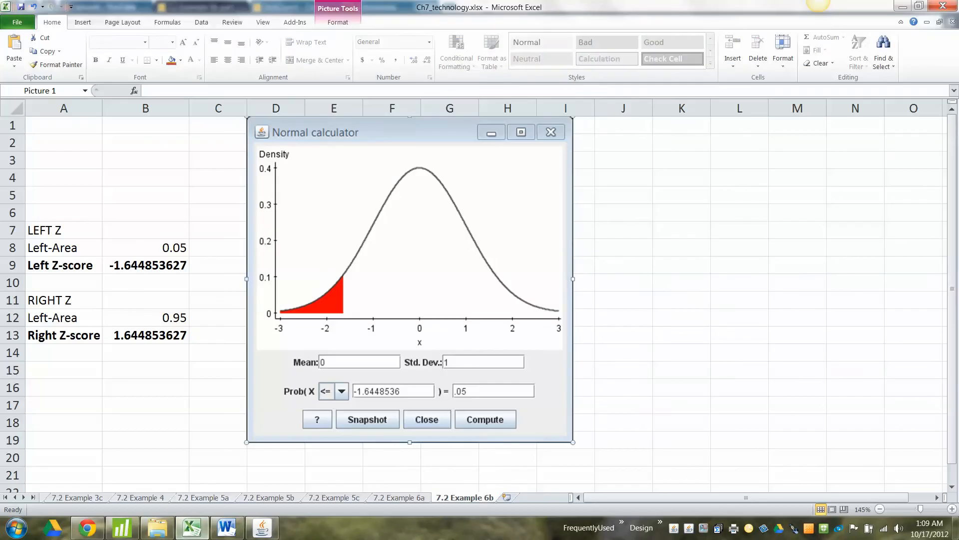
{"action": "left_click", "coordinate": [623, 126]}
{"action": "key", "text": "ctrl+v"}
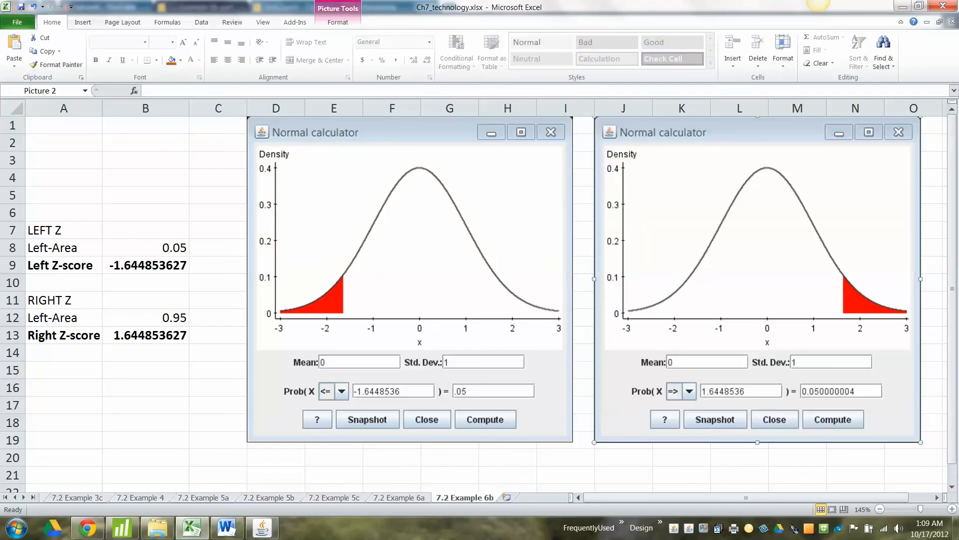
{"action": "left_click", "coordinate": [145, 335]}
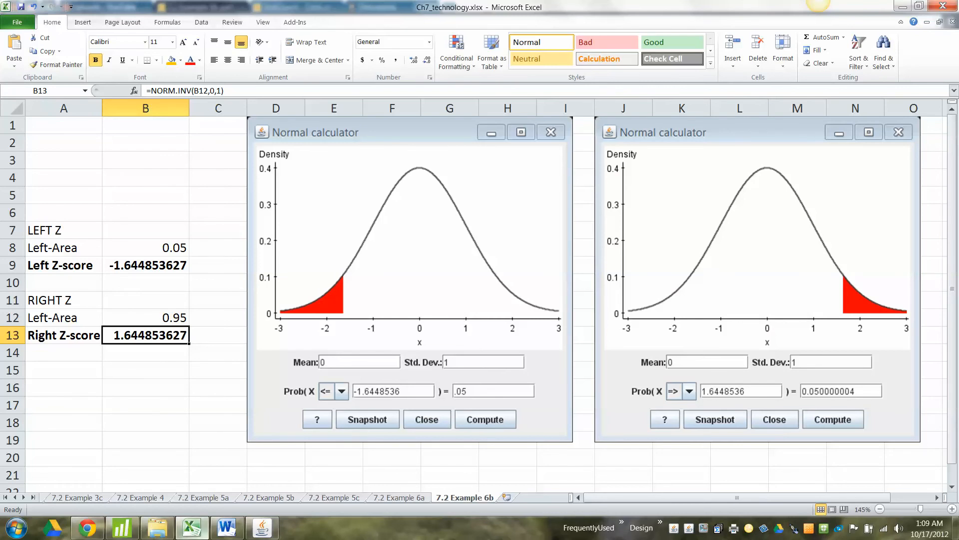
{"action": "mouse_move", "coordinate": [226, 528]}
{"action": "left_click", "coordinate": [145, 370]}
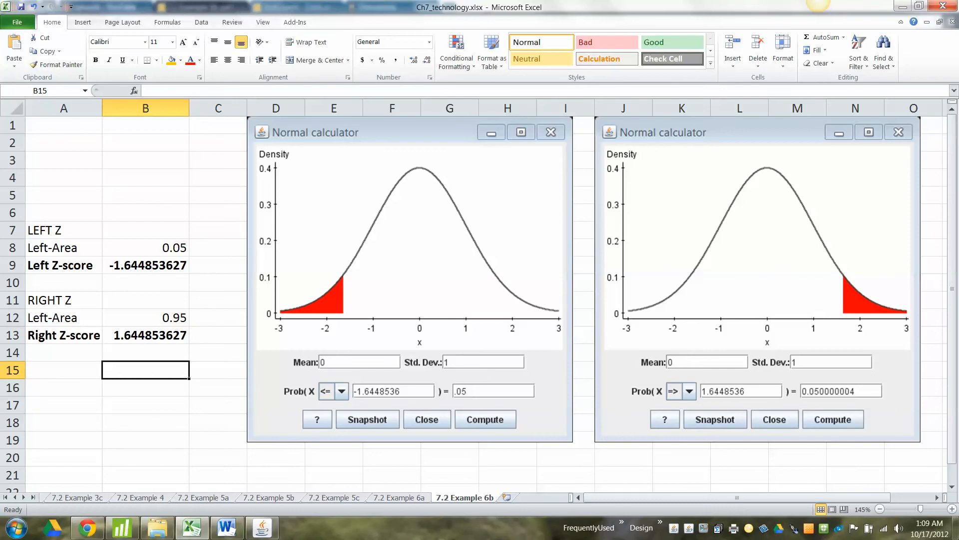
Switch to the Word notes and examine part c) on percentile rank together with the guidelines for using NORM.DIST
{"action": "left_click", "coordinate": [226, 528]}
{"action": "left_click", "coordinate": [351, 347]}
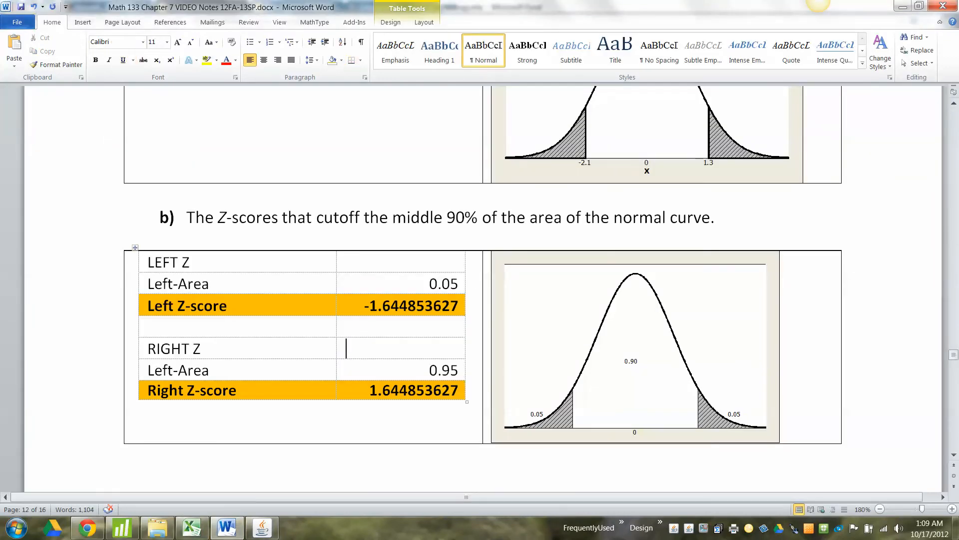
{"action": "scroll", "coordinate": [351, 347], "scroll_direction": "down", "scroll_amount": 10}
{"action": "left_click", "coordinate": [133, 239]}
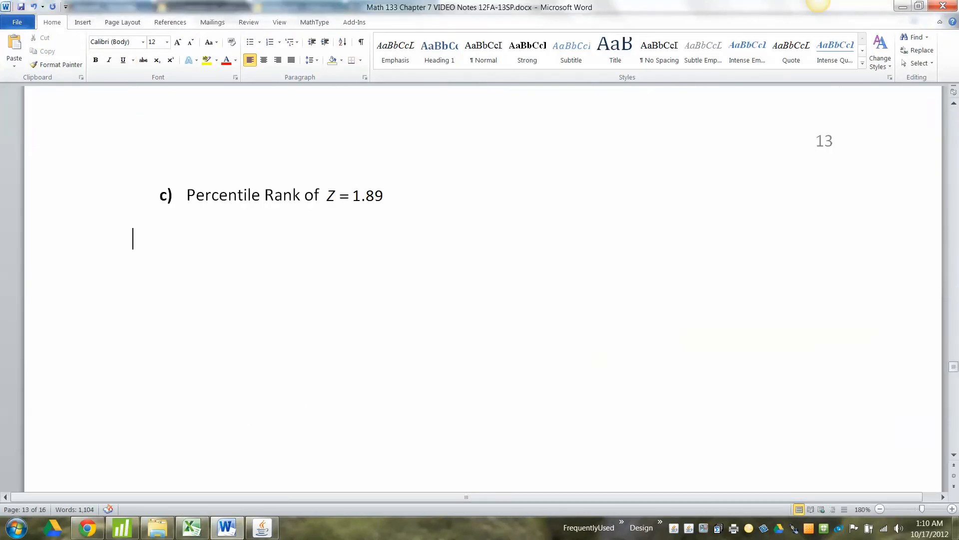
{"action": "scroll", "coordinate": [133, 238], "scroll_direction": "up", "scroll_amount": 2}
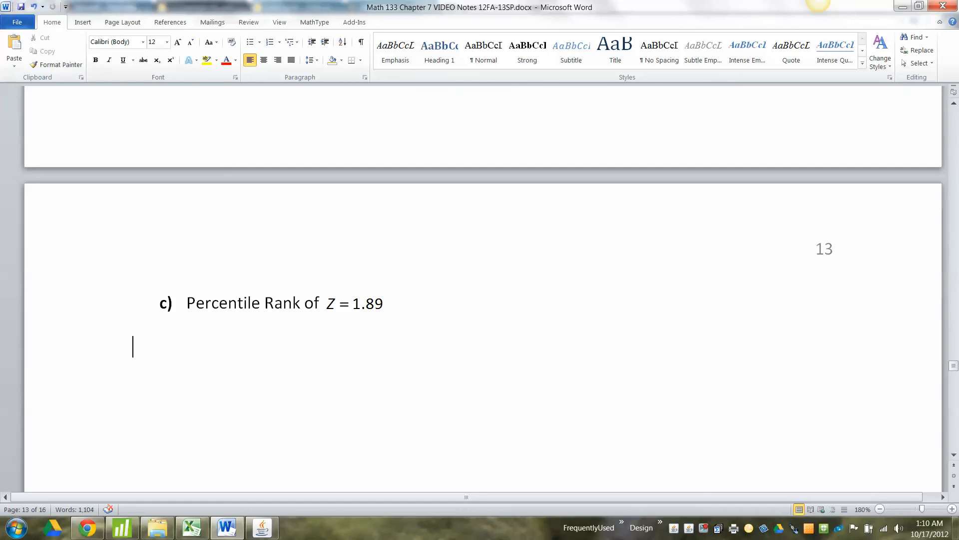
{"action": "scroll", "coordinate": [480, 288], "scroll_direction": "up", "scroll_amount": 20}
{"action": "scroll", "coordinate": [480, 287], "scroll_direction": "up", "scroll_amount": 10}
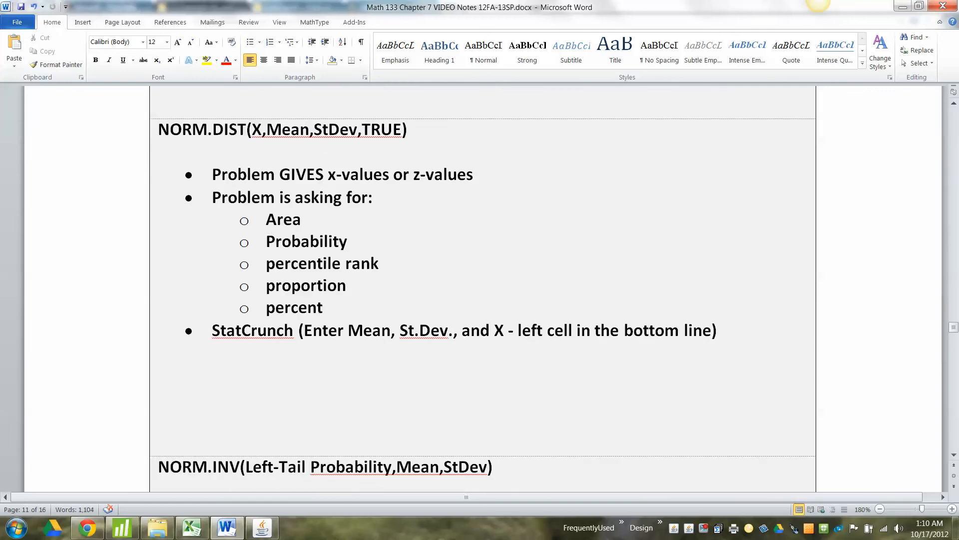
{"action": "left_click_drag", "start_coordinate": [336, 174], "coordinate": [483, 174]}
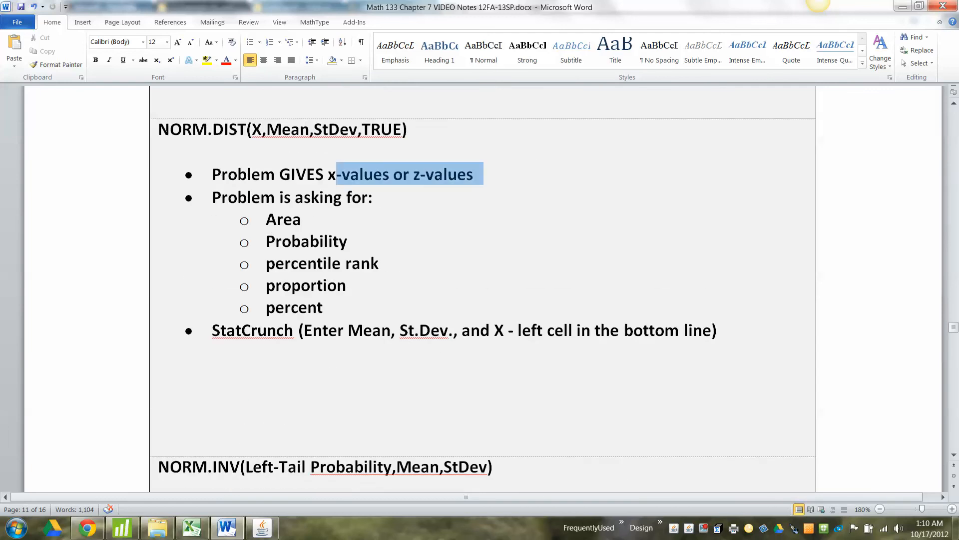
{"action": "left_click_drag", "start_coordinate": [266, 219], "coordinate": [385, 263]}
{"action": "scroll", "coordinate": [385, 263], "scroll_direction": "down", "scroll_amount": 5}
{"action": "scroll", "coordinate": [484, 288], "scroll_direction": "down", "scroll_amount": 15}
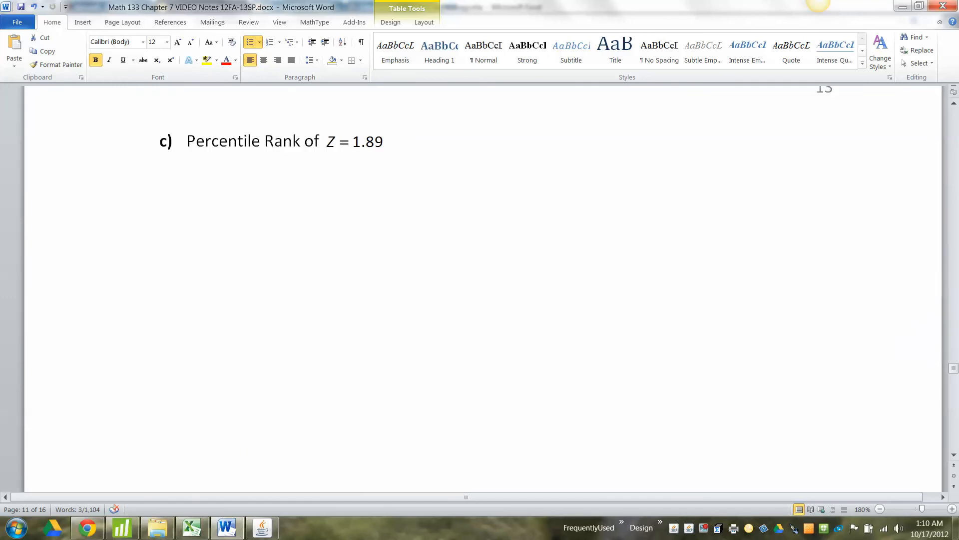
Switch to Excel and add a new worksheet named "7.2 Example 6c" after the last sheet
{"action": "left_click", "coordinate": [191, 527]}
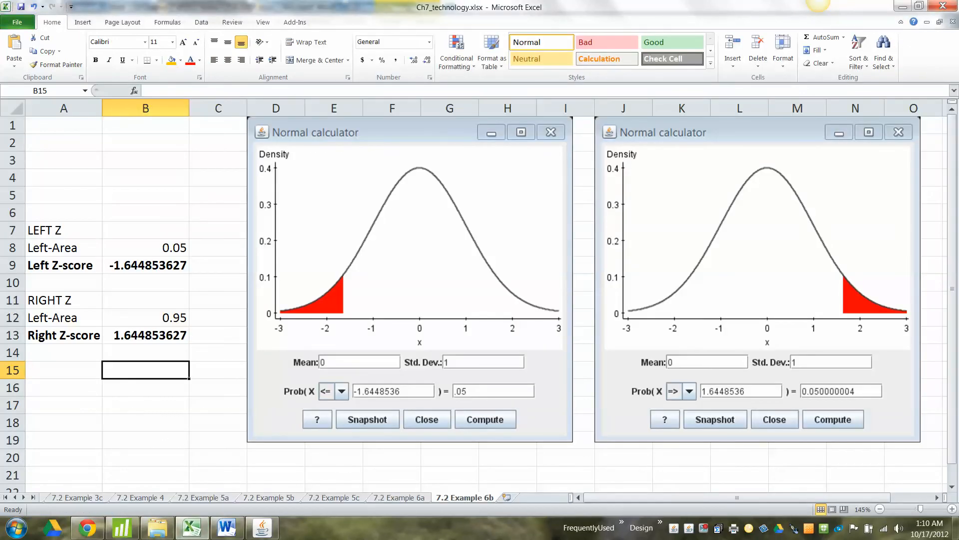
{"action": "left_click", "coordinate": [507, 498]}
{"action": "double_click", "coordinate": [514, 498]}
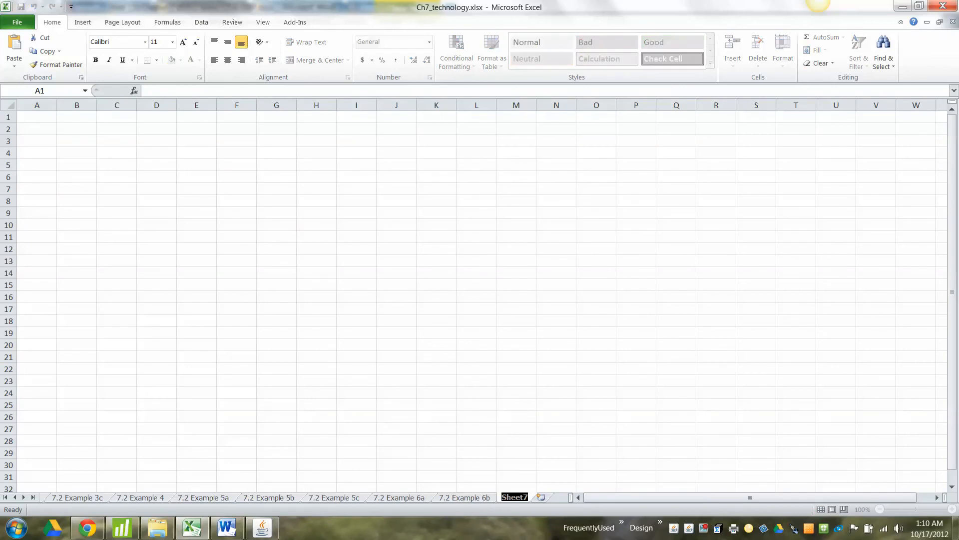
{"action": "type", "text": "7.2 Example 6c"}
{"action": "key", "text": "Return"}
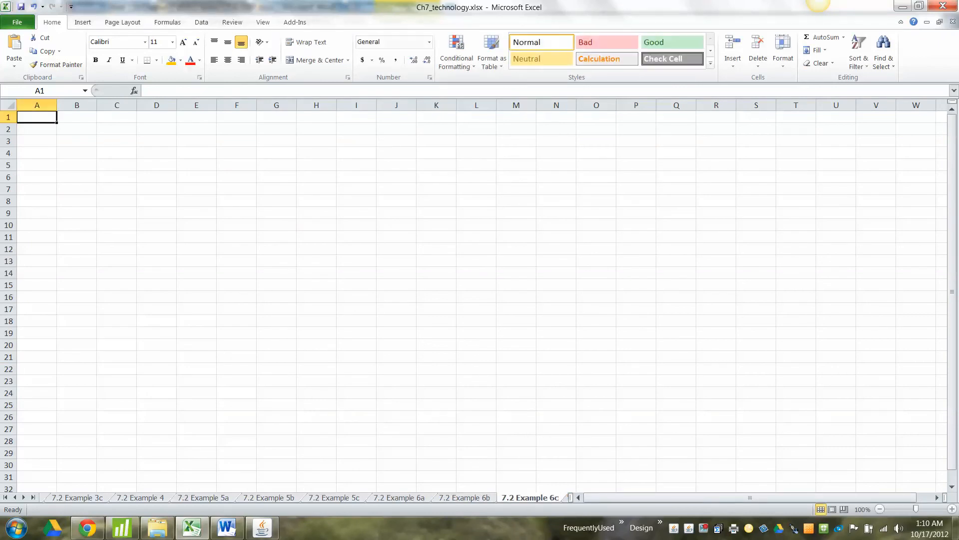
Highlight the Right Z-score and Left Z-score rows (A13:B13 and A9:B9) on the 7.2 Example 6b sheet with orange fill
{"action": "key", "text": "ctrl+Page_Up"}
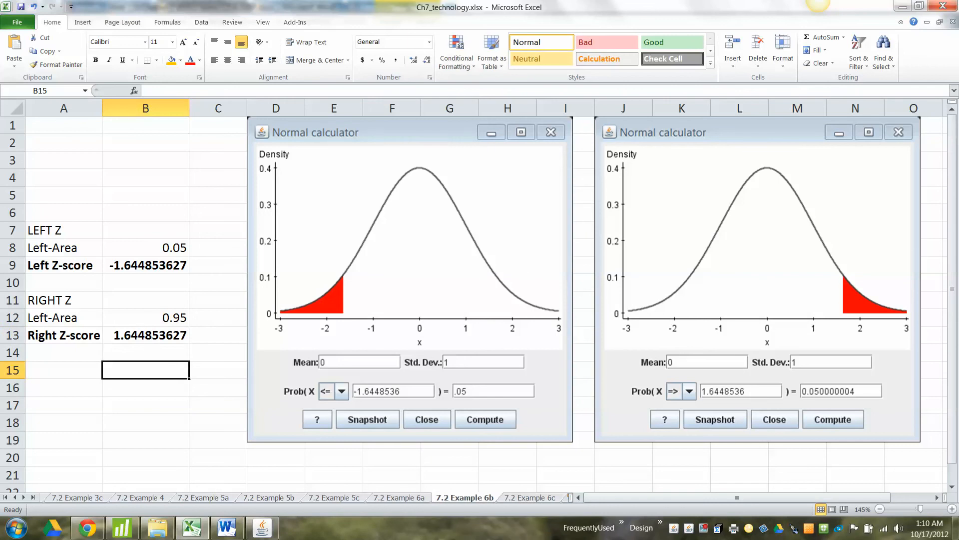
{"action": "left_click_drag", "start_coordinate": [145, 335], "coordinate": [65, 335]}
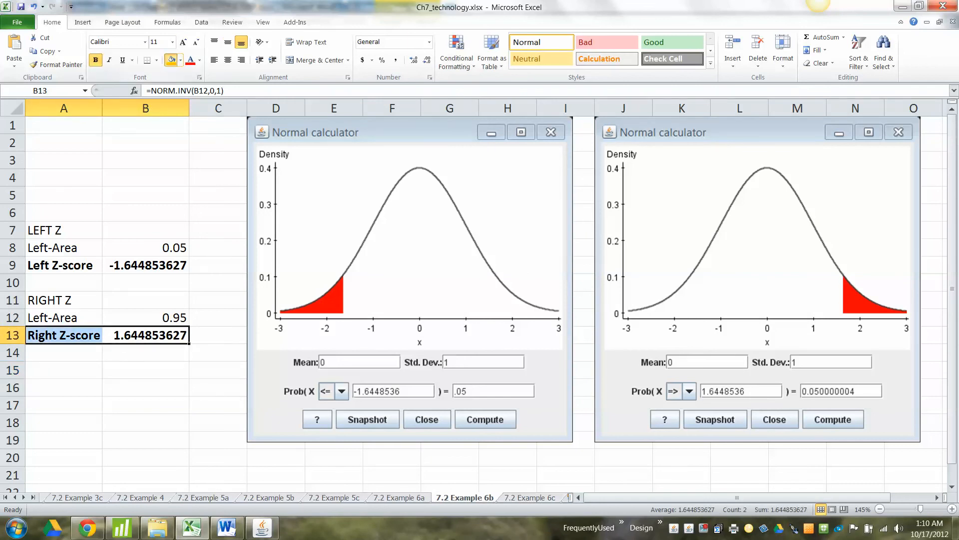
{"action": "left_click", "coordinate": [172, 59]}
{"action": "left_click_drag", "start_coordinate": [146, 265], "coordinate": [65, 265]}
{"action": "left_click", "coordinate": [172, 59]}
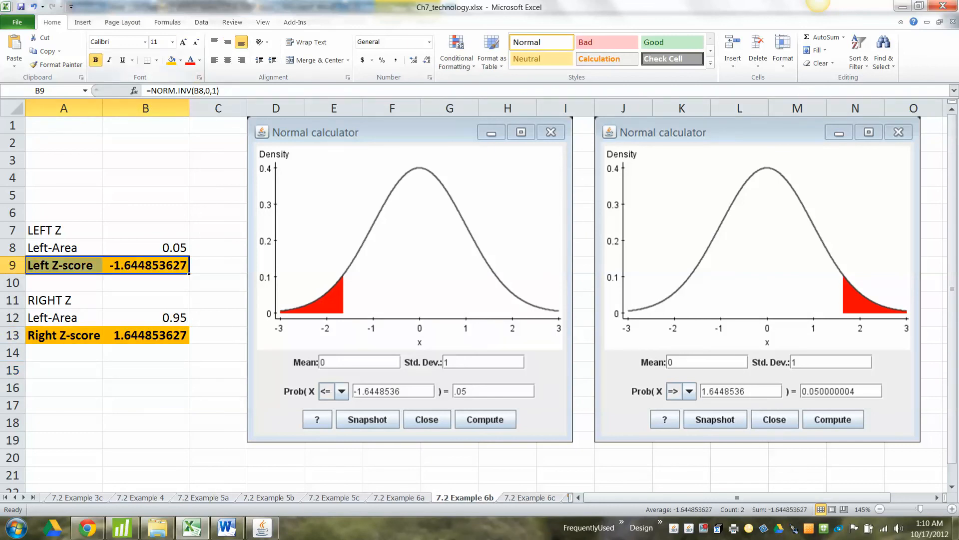
On the 7.2 Example 6c sheet, enter Z in A3 with 1.89 beside it and the label Percentile in A4
{"action": "key", "text": "ctrl+Page_Down"}
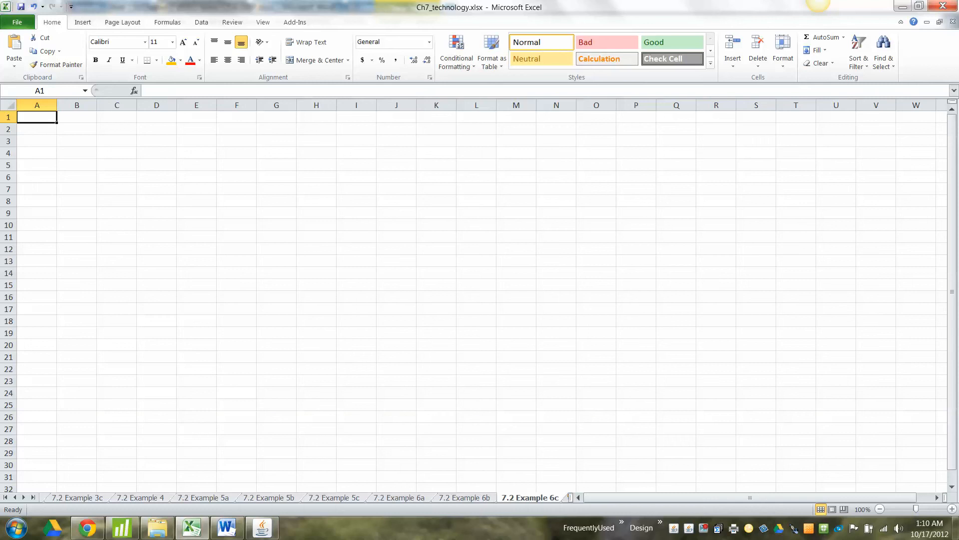
{"action": "scroll", "coordinate": [474, 295], "scroll_direction": "up", "scroll_amount": 5}
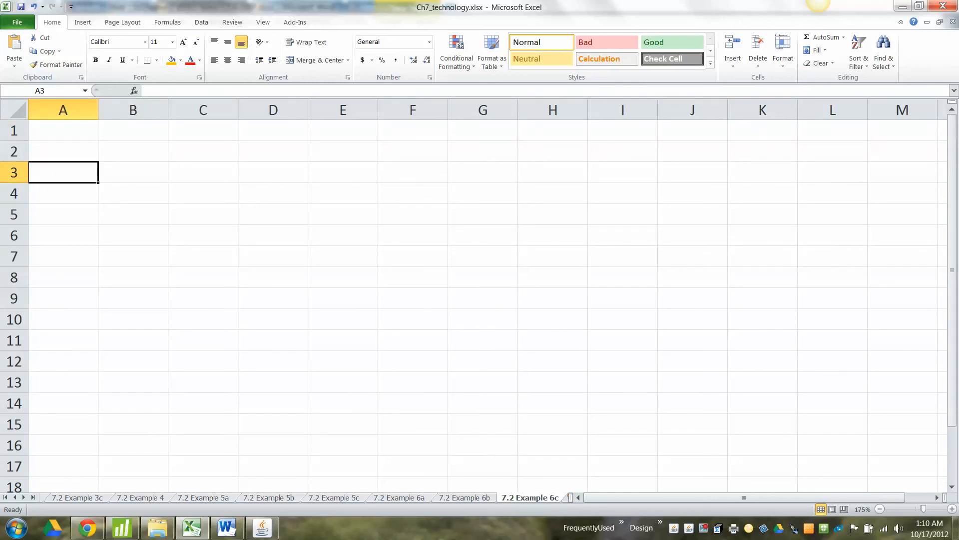
{"action": "type", "text": "Z"}
{"action": "key", "text": "Tab"}
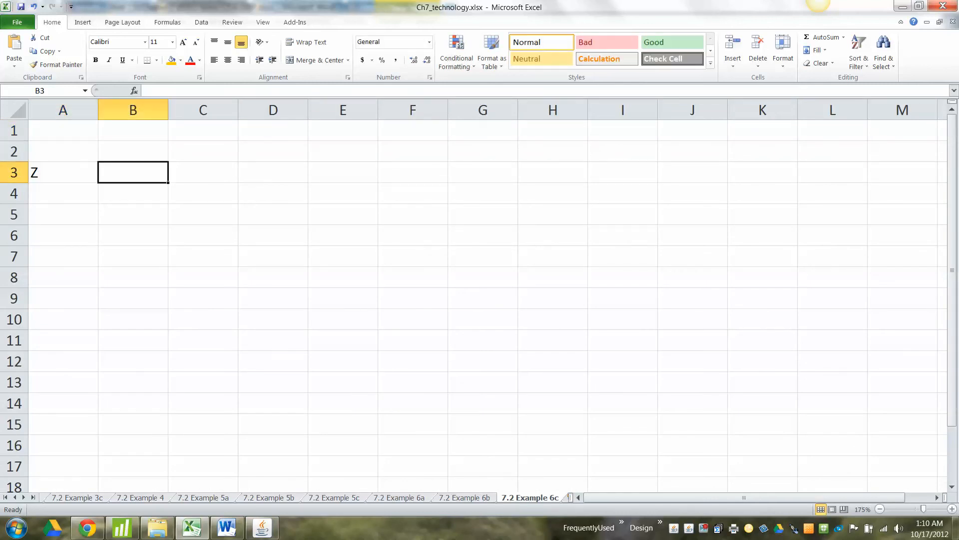
{"action": "type", "text": "1.89"}
{"action": "key", "text": "Return"}
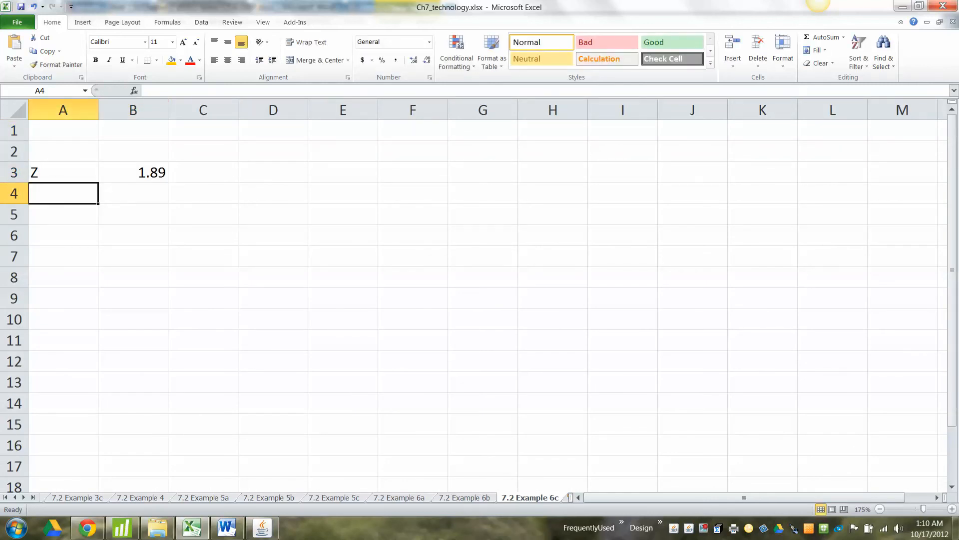
{"action": "type", "text": "Percentile"}
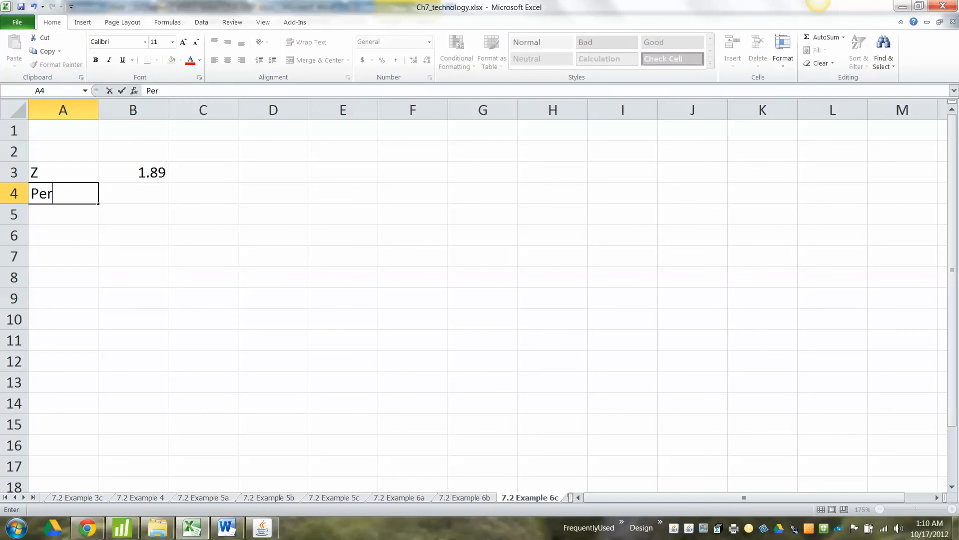
{"action": "key", "text": "Tab"}
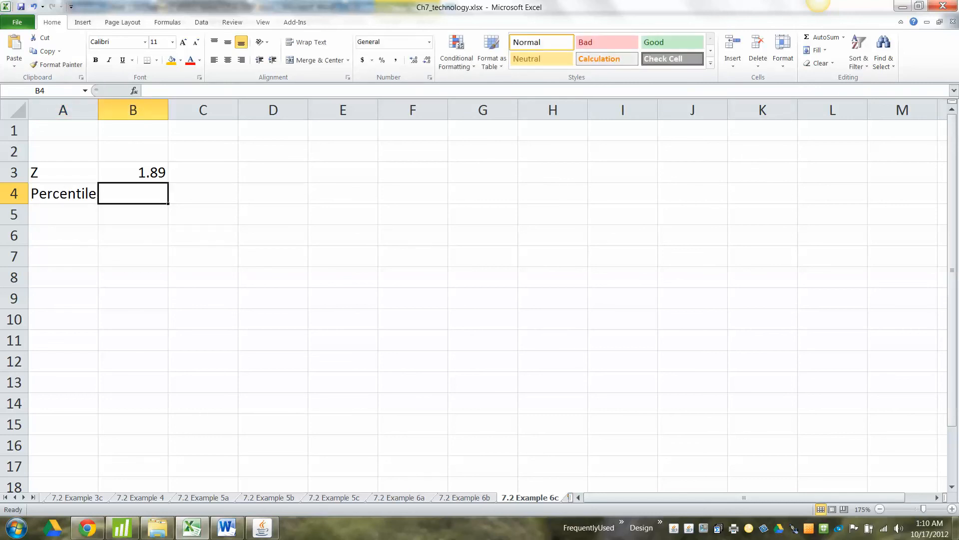
Compute the percentile rank in B4 with the formula =NORM.DIST(B3,0,1,TRUE)
{"action": "type", "text": "="}
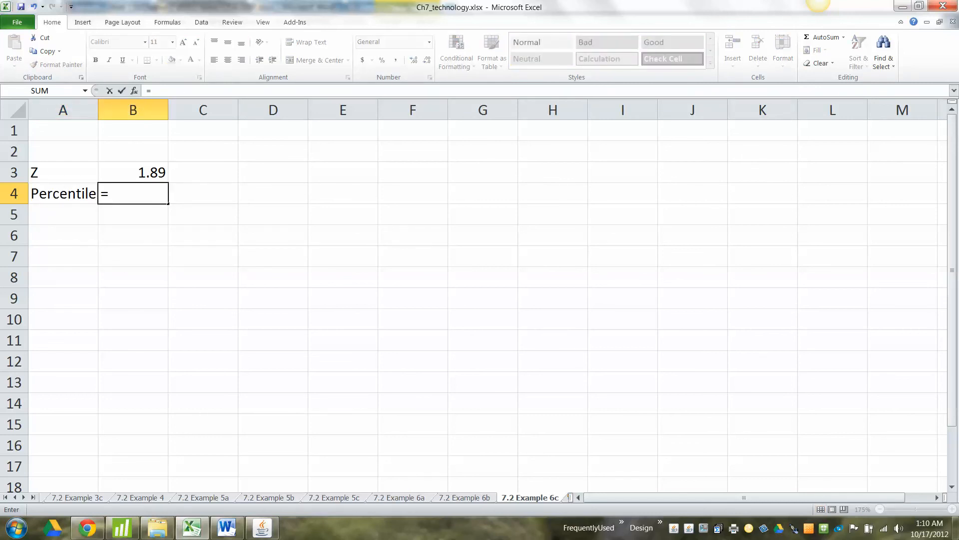
{"action": "type", "text": "NORM.DI"}
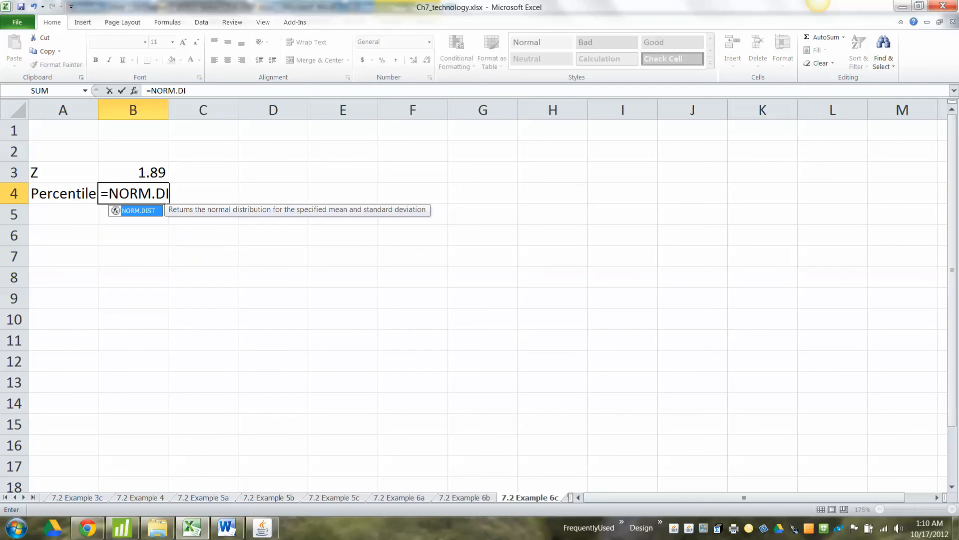
{"action": "type", "text": "ST("}
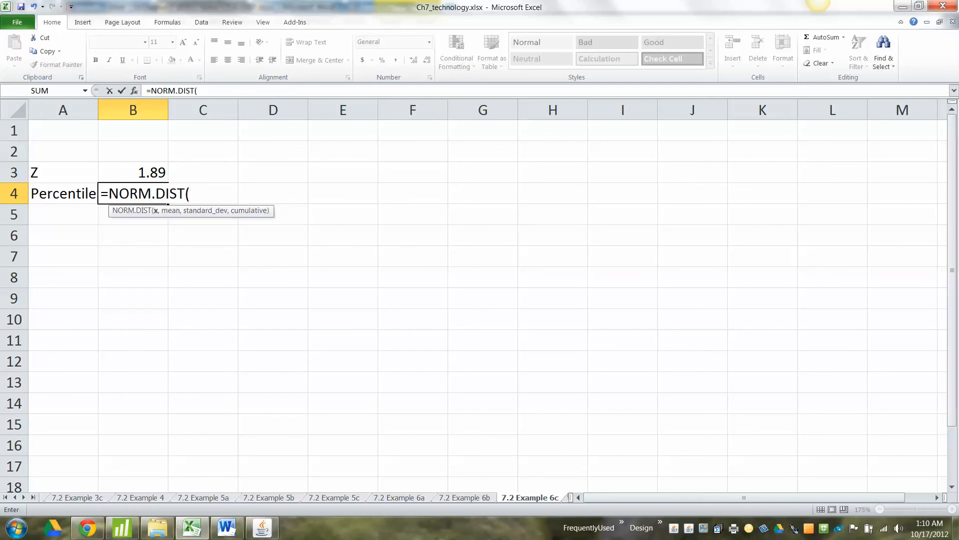
{"action": "key", "text": "Up"}
{"action": "type", "text": ","}
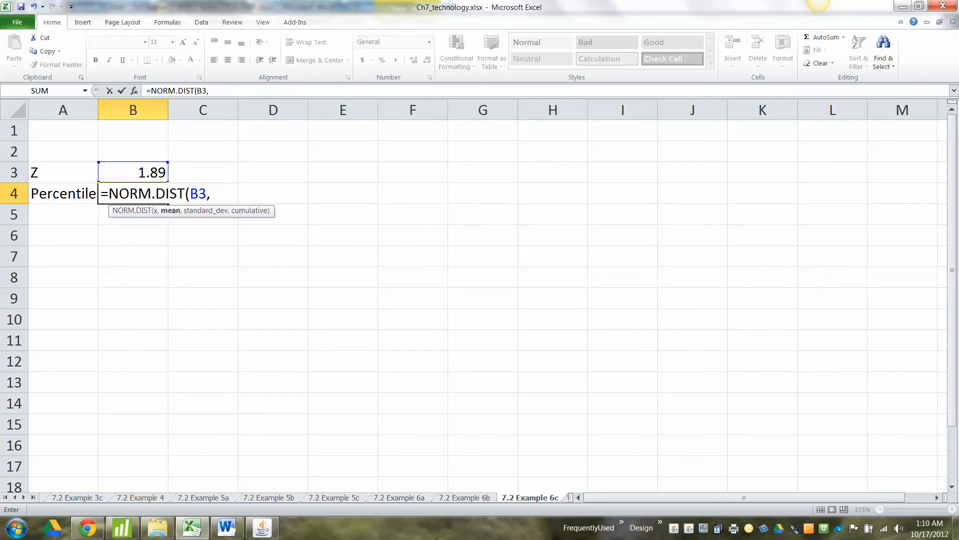
{"action": "type", "text": "0,1"}
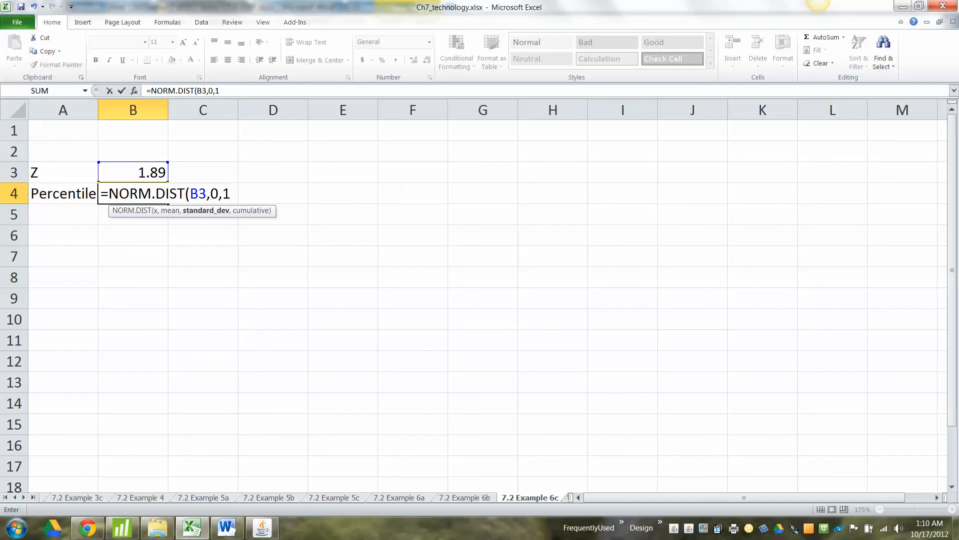
{"action": "type", "text": ",TRUE)"}
{"action": "key", "text": "Return"}
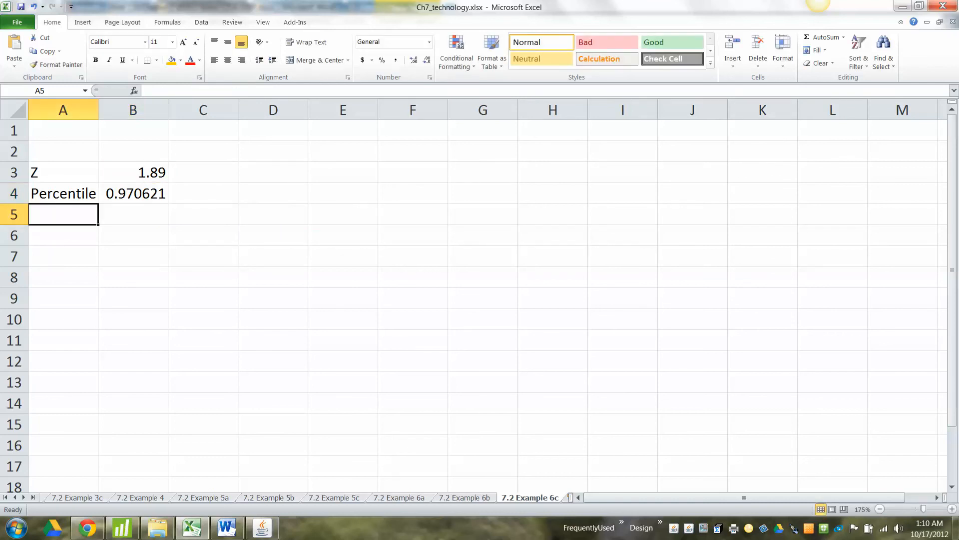
Relabel A4 as "Percentage to the Left of 1.89" and fit column A's width to its text
{"action": "mouse_move", "coordinate": [133, 193]}
{"action": "left_mouse_down"}
{"action": "mouse_move", "coordinate": [63, 193]}
{"action": "mouse_move", "coordinate": [133, 193]}
{"action": "left_mouse_up"}
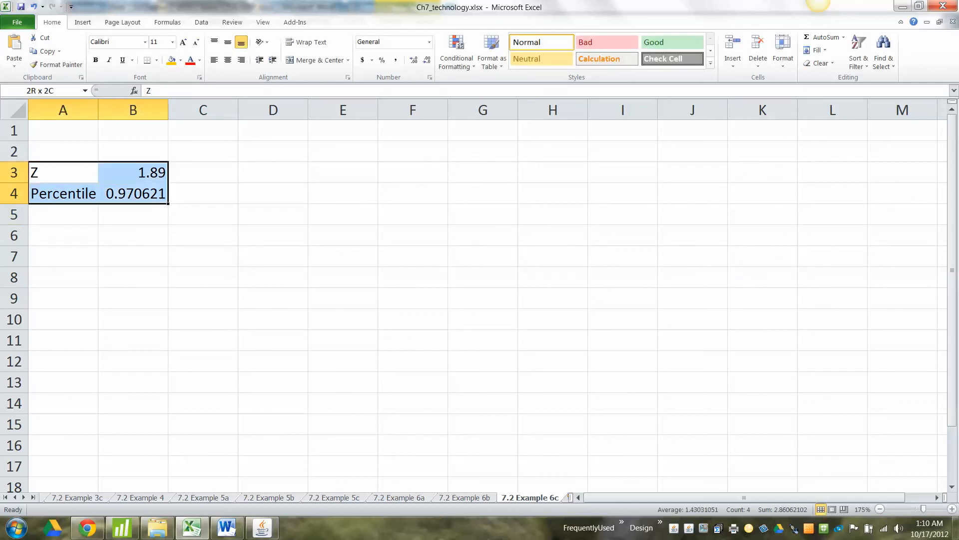
{"action": "left_click", "coordinate": [132, 193]}
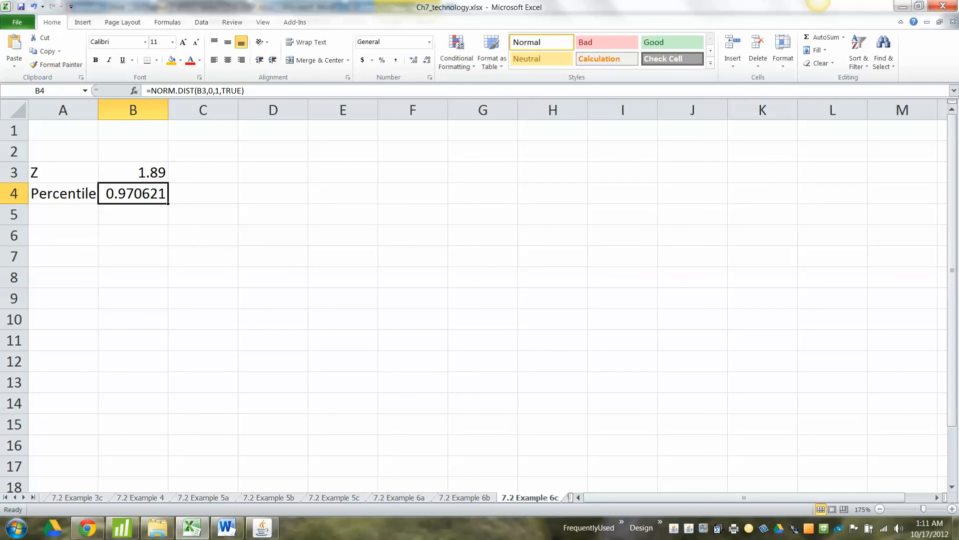
{"action": "double_click", "coordinate": [98, 110]}
{"action": "left_click", "coordinate": [64, 193]}
{"action": "type", "text": "Percentage B"}
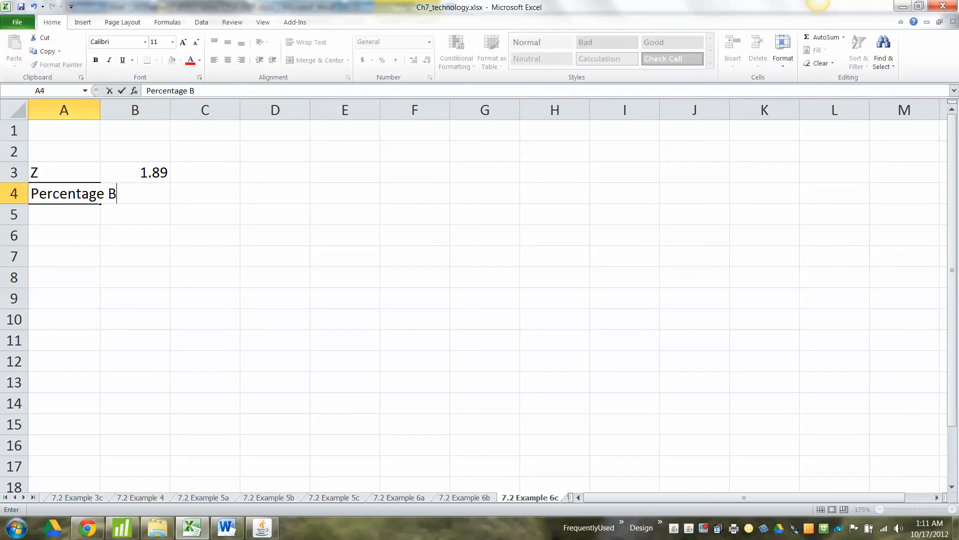
{"action": "key", "text": "BackSpace"}
{"action": "type", "text": "to the Left o"}
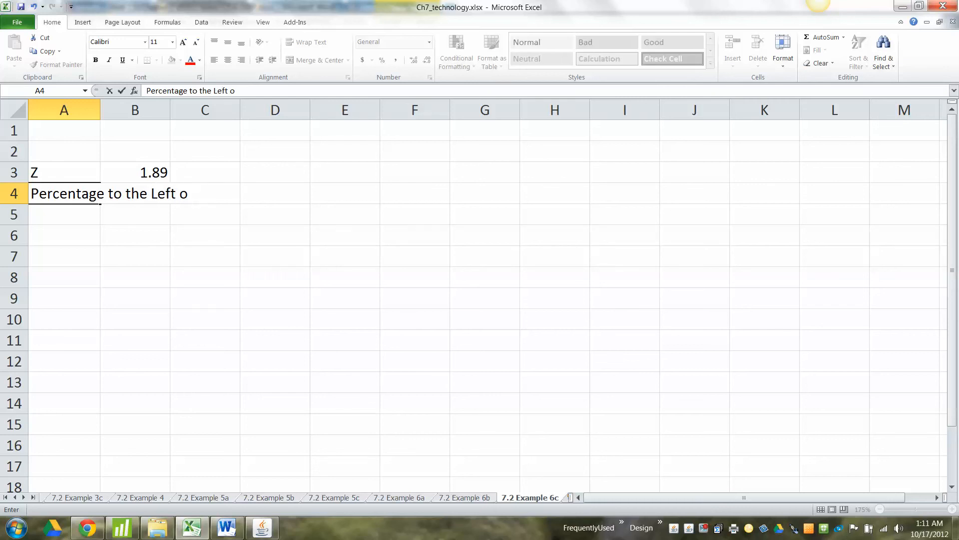
{"action": "type", "text": "f 1.89"}
{"action": "key", "text": "Return"}
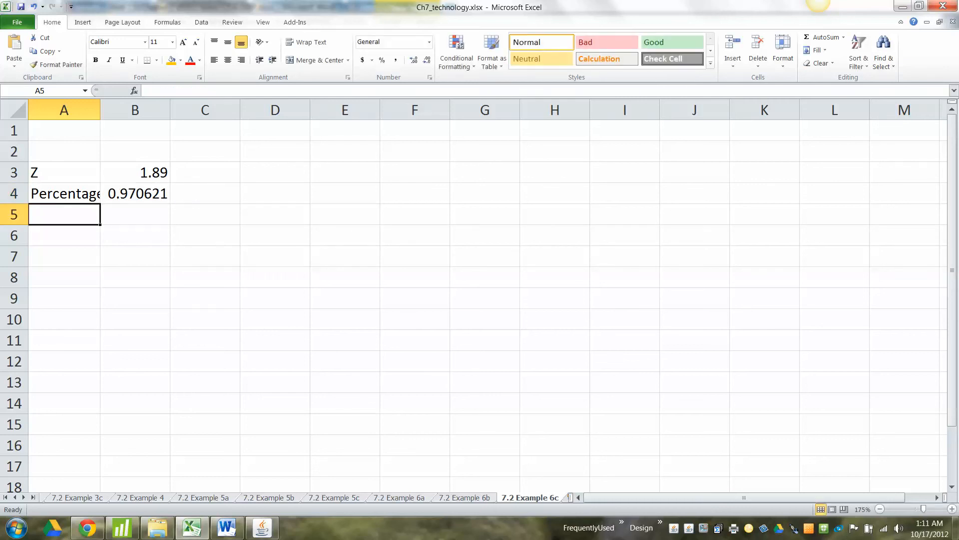
{"action": "double_click", "coordinate": [101, 110]}
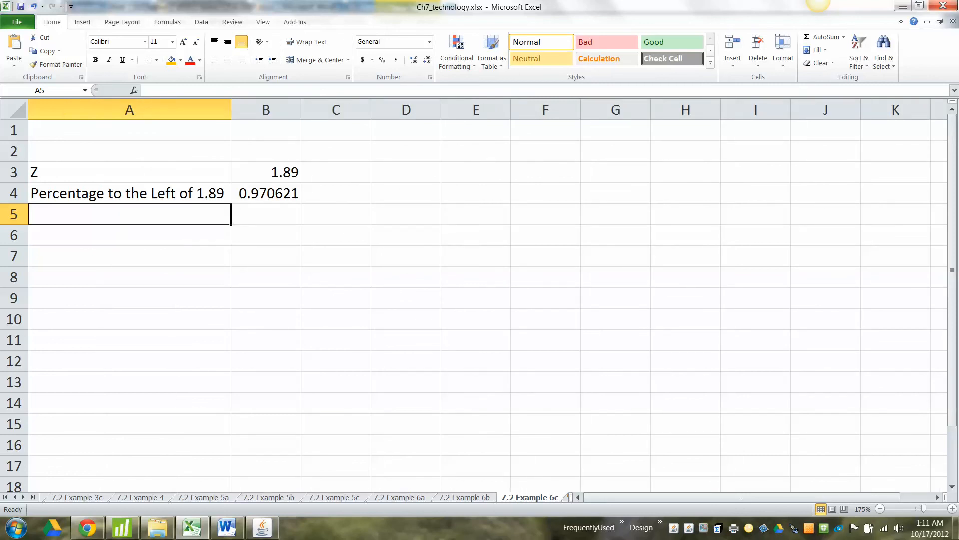
Enter the label Percentile in A5 with 97th beside it in B5
{"action": "type", "text": "Percentile"}
{"action": "key", "text": "Tab"}
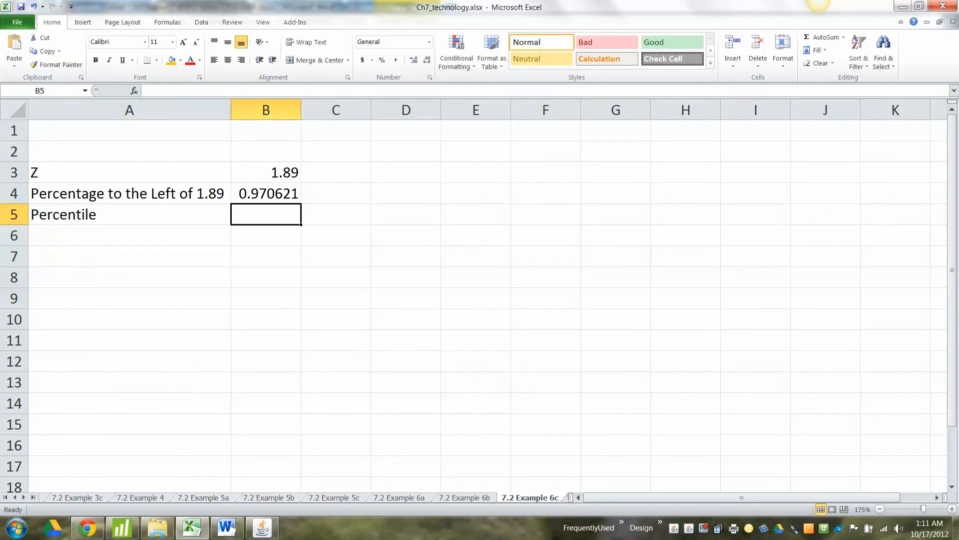
{"action": "type", "text": "97th"}
{"action": "key", "text": "Return"}
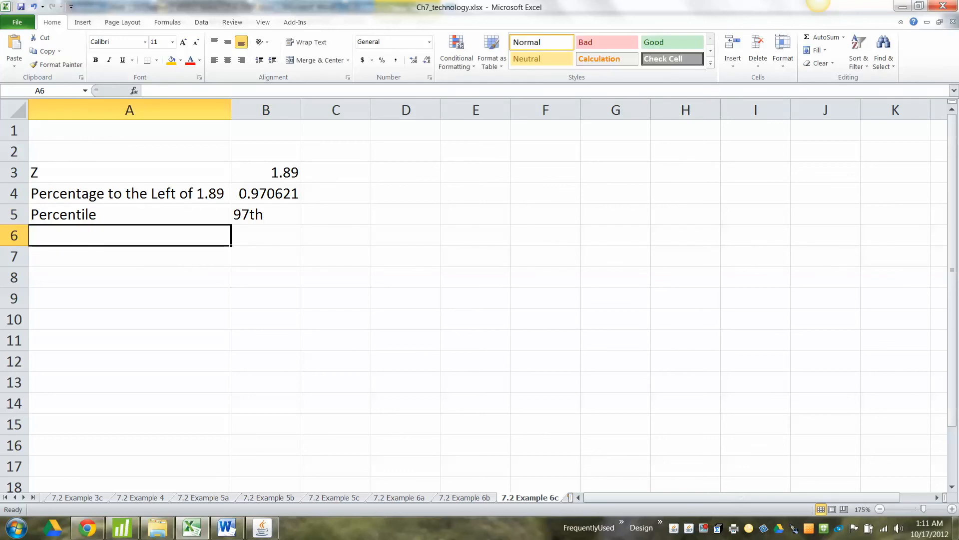
Make the Percentile row (A5:B5) bold and give it an orange fill
{"action": "left_click_drag", "start_coordinate": [265, 215], "coordinate": [162, 215]}
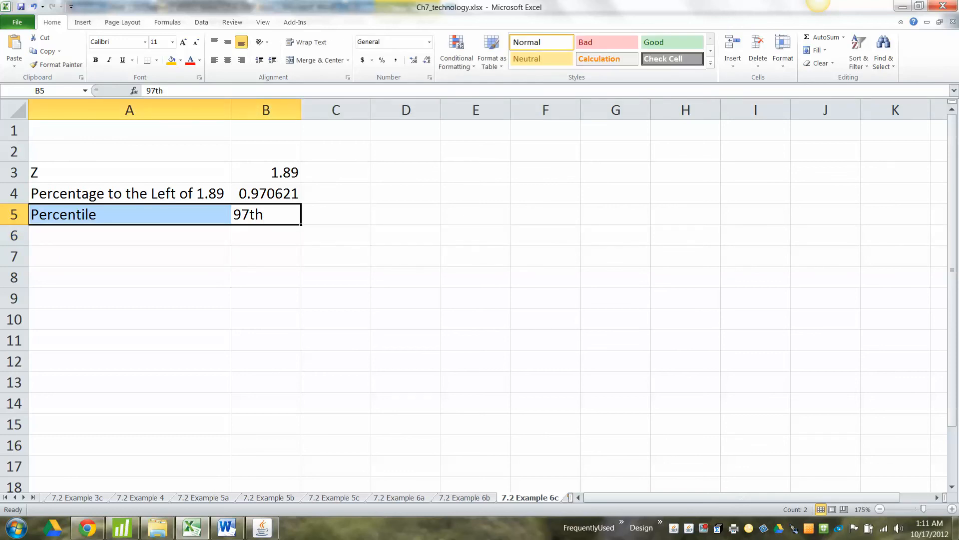
{"action": "key", "text": "ctrl+b"}
{"action": "left_click", "coordinate": [171, 60]}
{"action": "left_click", "coordinate": [336, 173]}
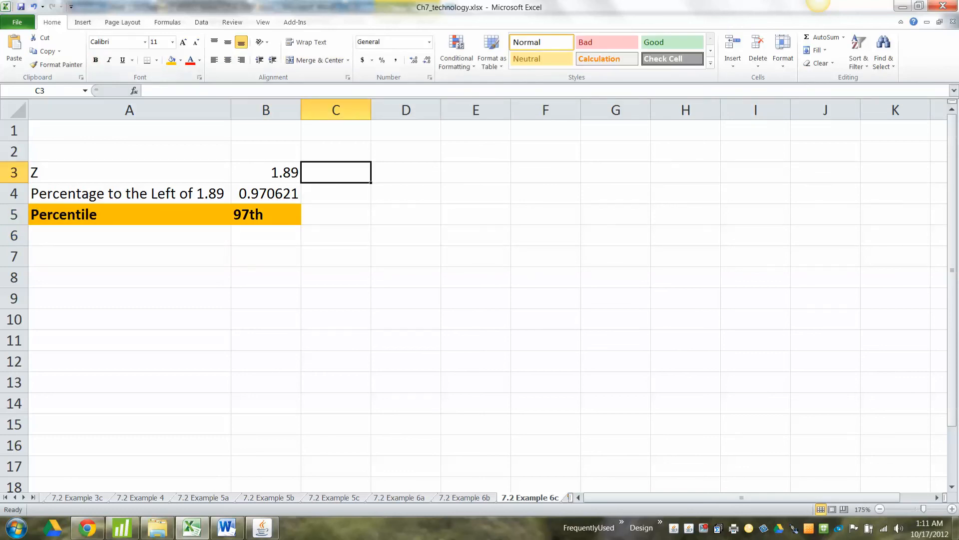
Switch to the Word notes at part c and bring StatCrunch's Normal calculator up in front of them
{"action": "left_click", "coordinate": [262, 527]}
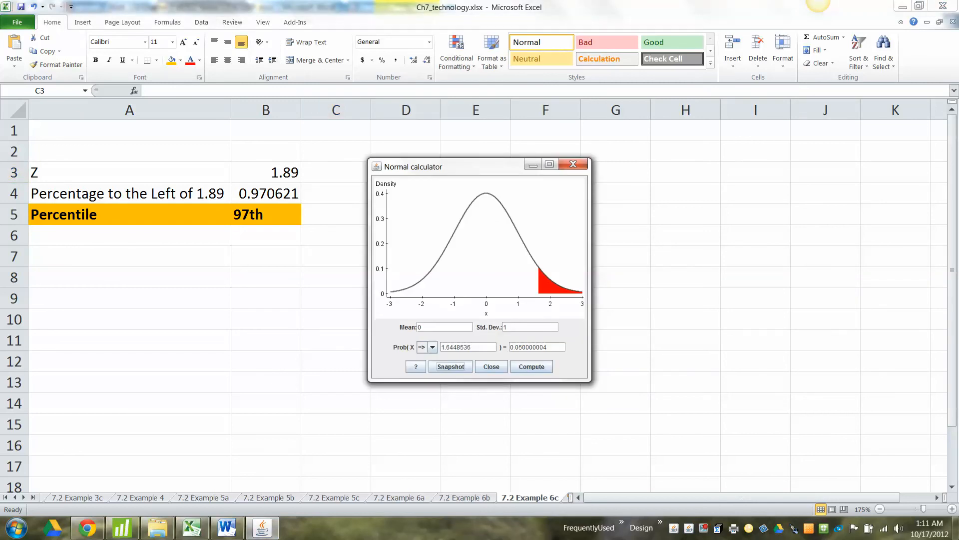
{"action": "left_click", "coordinate": [87, 527]}
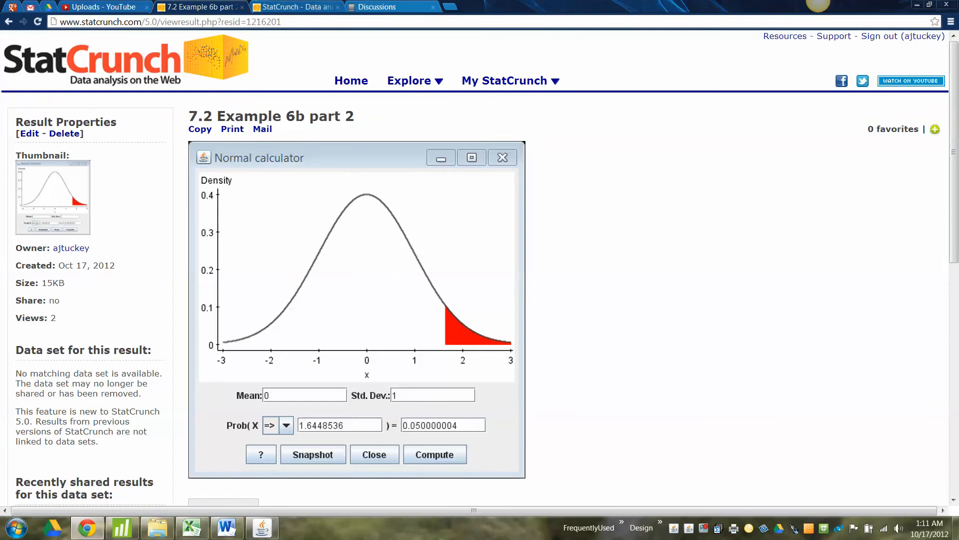
{"action": "left_click", "coordinate": [295, 7]}
{"action": "left_click", "coordinate": [200, 7]}
{"action": "left_click", "coordinate": [295, 7]}
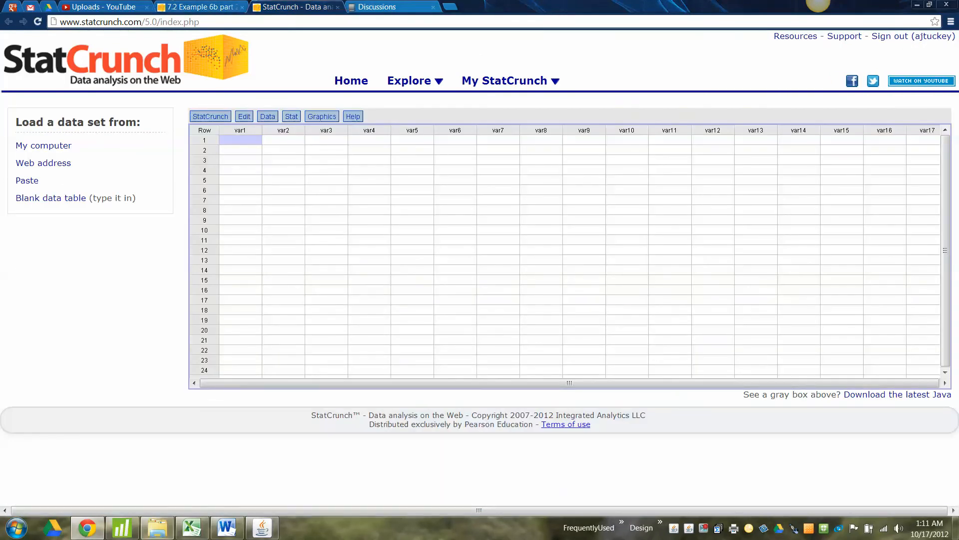
{"action": "left_click", "coordinate": [262, 527]}
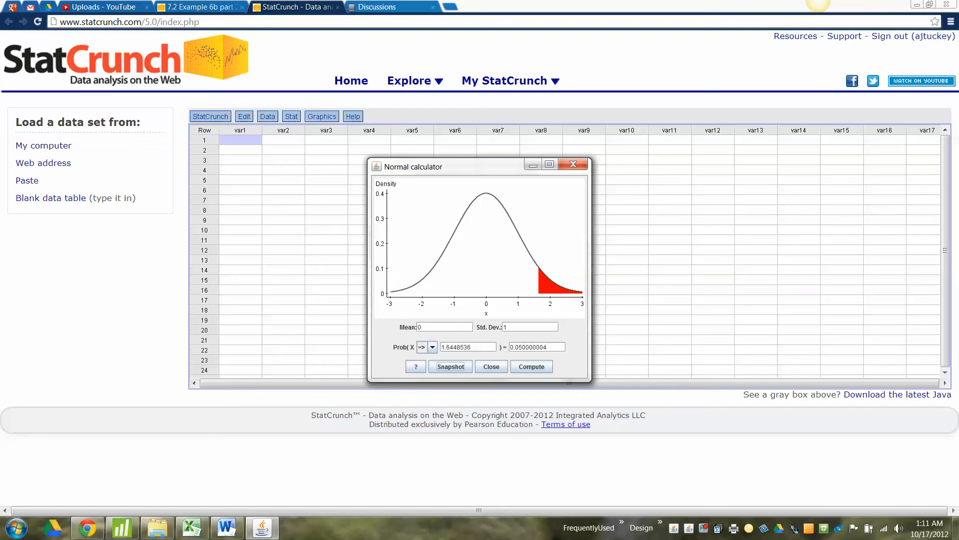
{"action": "left_click", "coordinate": [226, 527]}
{"action": "left_click", "coordinate": [261, 527]}
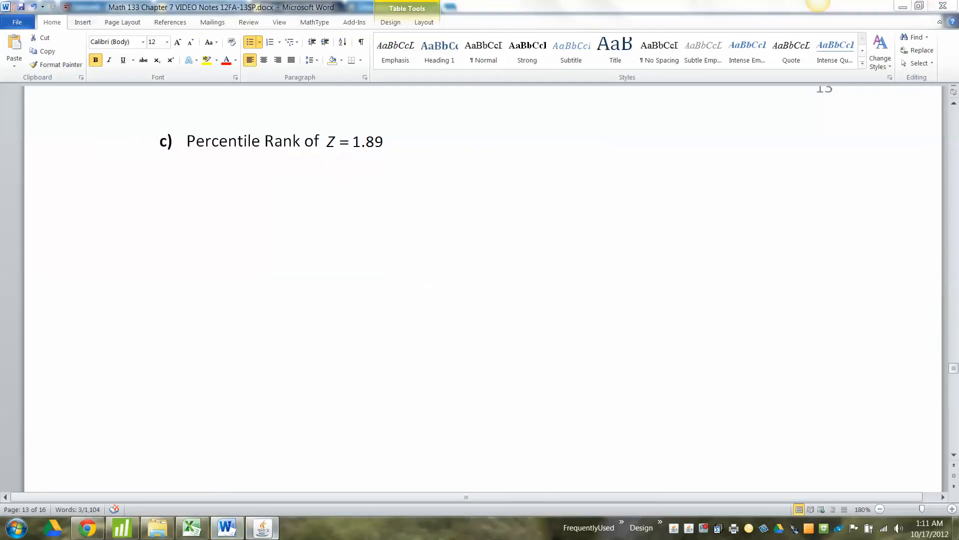
{"action": "left_click", "coordinate": [429, 327]}
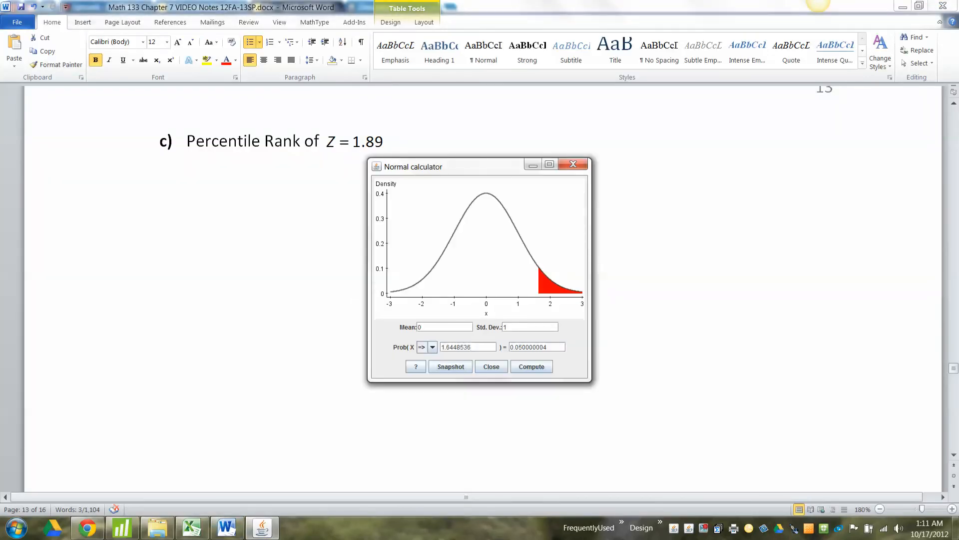
In the Normal calculator, compute the probability that X <= 1.89, keeping mean 0 and standard deviation 1
{"action": "left_click_drag", "start_coordinate": [472, 347], "coordinate": [441, 346]}
{"action": "type", "text": "1.89"}
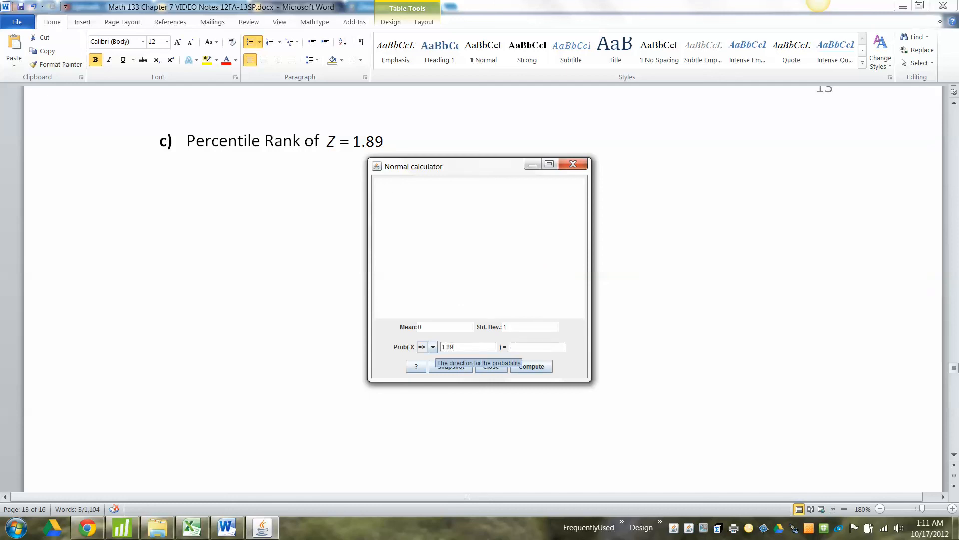
{"action": "left_click", "coordinate": [432, 347]}
{"action": "left_click", "coordinate": [422, 364]}
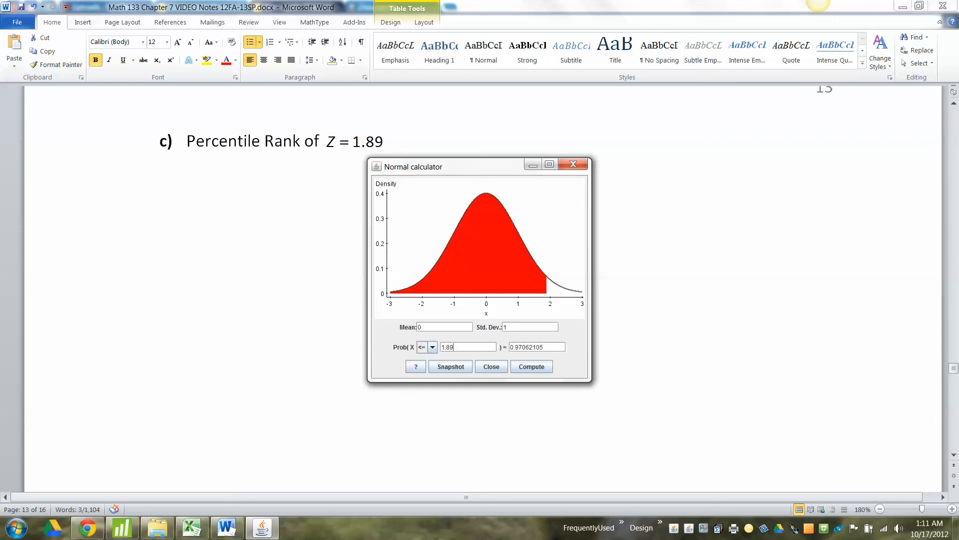
{"action": "left_click_drag", "start_coordinate": [519, 347], "coordinate": [541, 347]}
Export a snapshot of the calculator to My Results with the title "7.2 Example 6c" and return to the StatCrunch result page in Chrome
{"action": "left_click", "coordinate": [450, 366]}
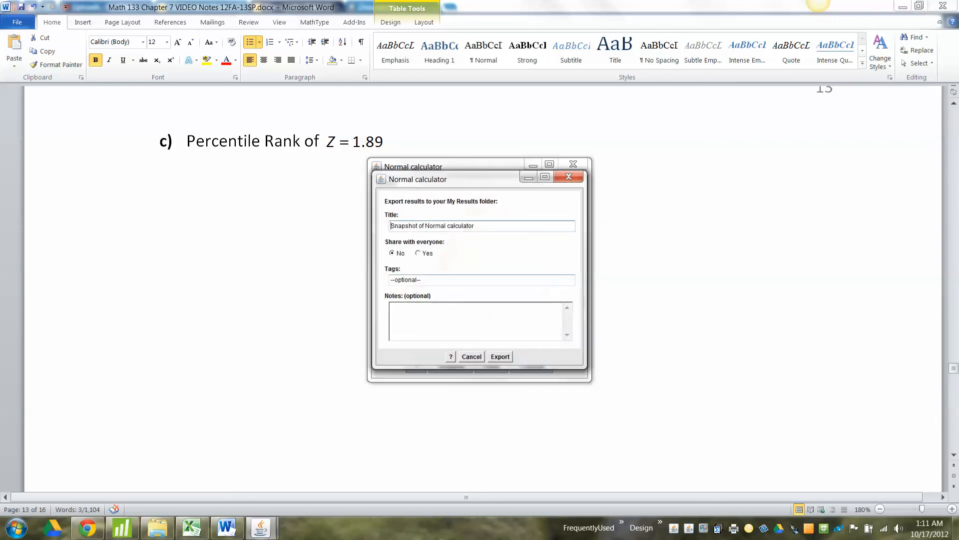
{"action": "type", "text": "7.2"}
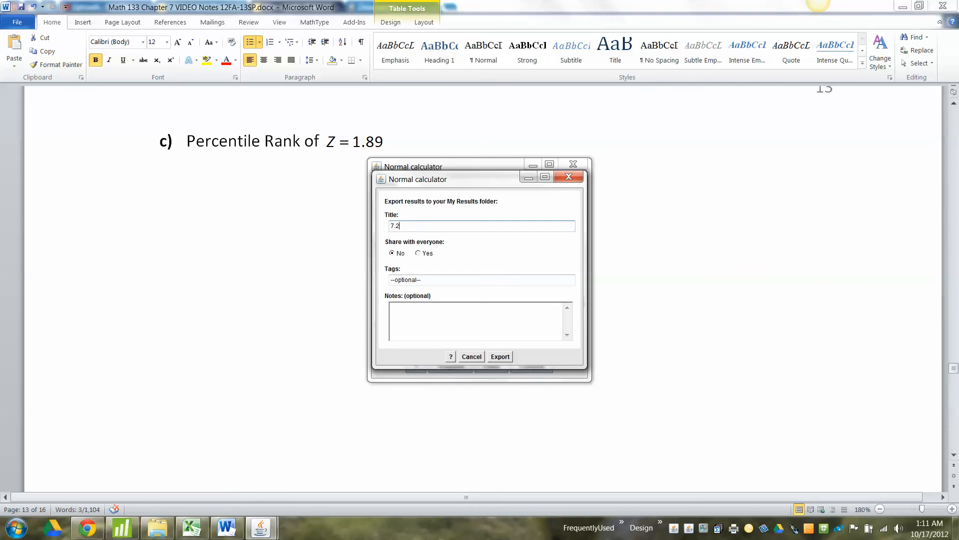
{"action": "type", "text": " Example "}
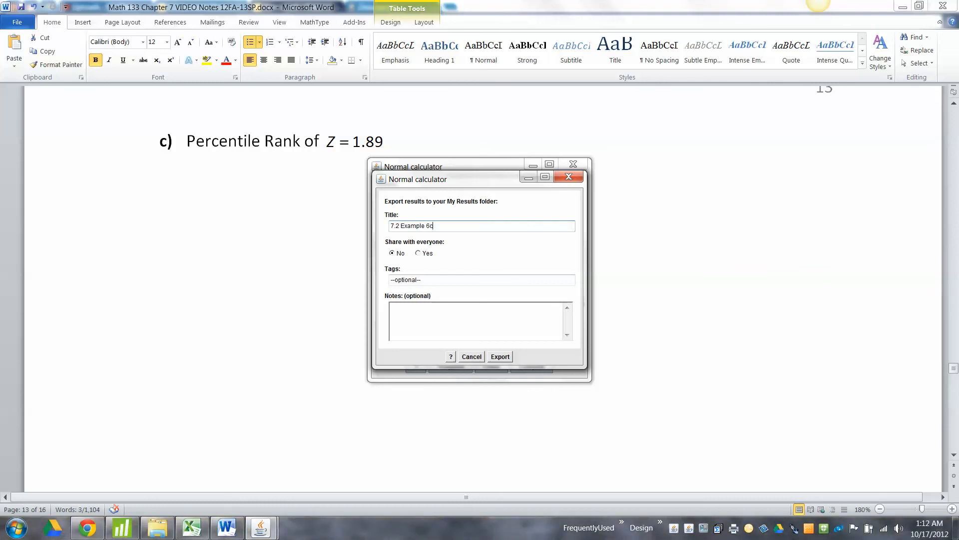
{"action": "type", "text": "6c"}
{"action": "key", "text": "Return"}
{"action": "left_click", "coordinate": [88, 528]}
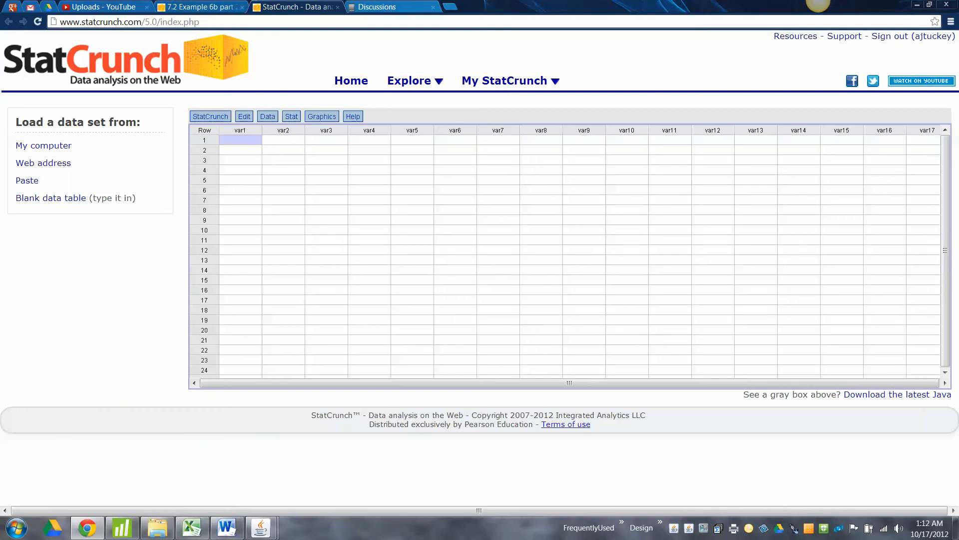
{"action": "left_click", "coordinate": [201, 7]}
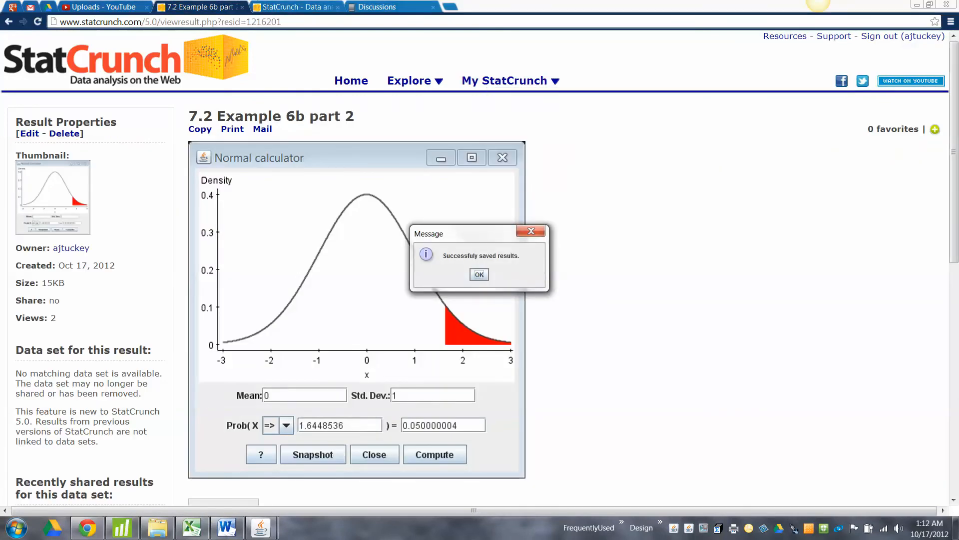
{"action": "left_click", "coordinate": [479, 273]}
Open the saved "7.2 Example 6c" result from the My Results list in StatCrunch
{"action": "left_click", "coordinate": [511, 120]}
{"action": "mouse_move", "coordinate": [504, 81]}
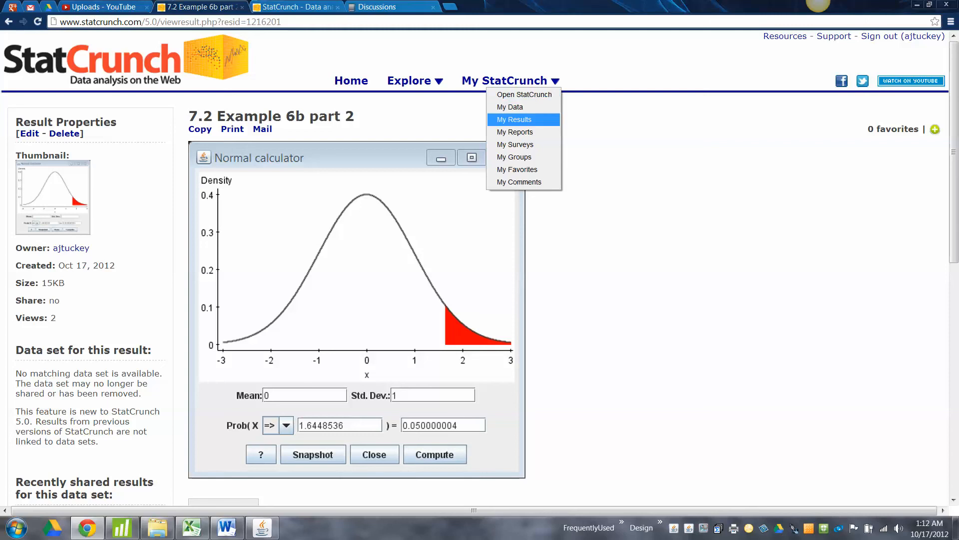
{"action": "left_click", "coordinate": [515, 119]}
{"action": "left_click", "coordinate": [331, 173]}
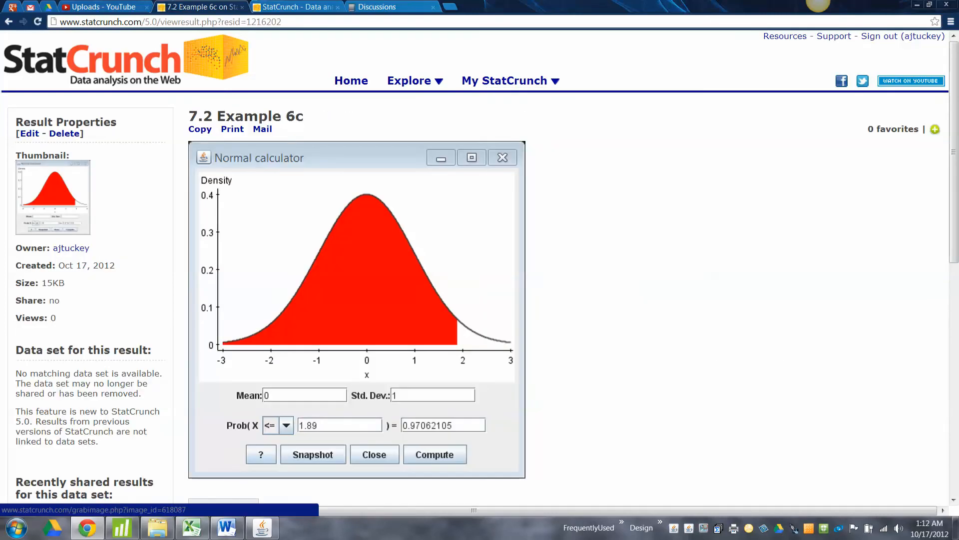
Copy the result's calculator image and paste it at D1 on Excel's 7.2 Example 6c sheet
{"action": "left_click", "coordinate": [199, 129]}
{"action": "left_click", "coordinate": [192, 528]}
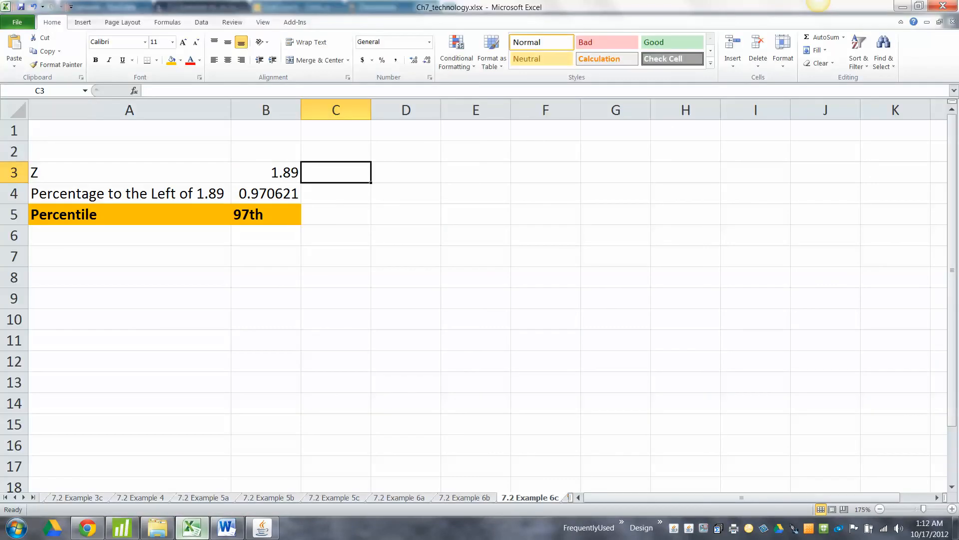
{"action": "left_click", "coordinate": [406, 130]}
{"action": "key", "text": "ctrl+v"}
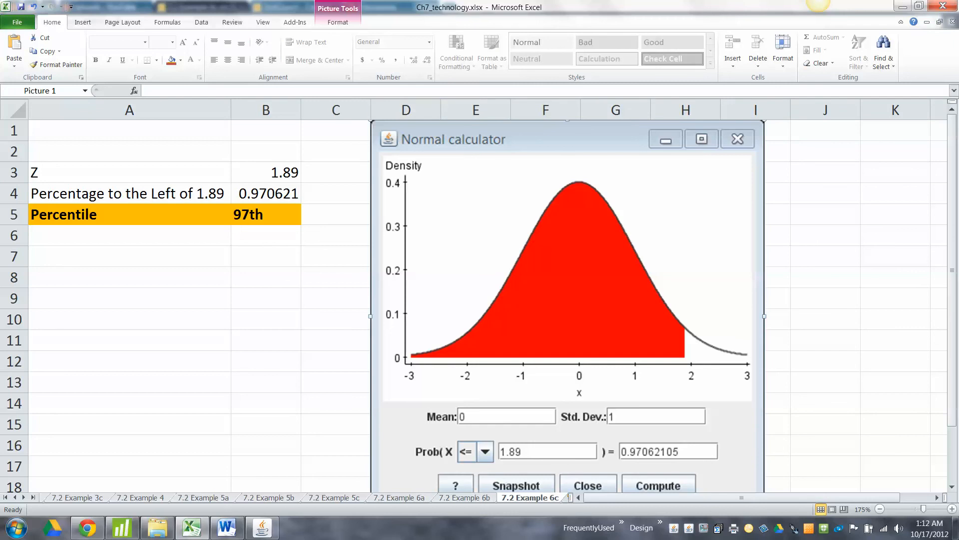
Add a new worksheet after the last sheet and name it "7.2 Example 6d"
{"action": "left_click", "coordinate": [568, 497]}
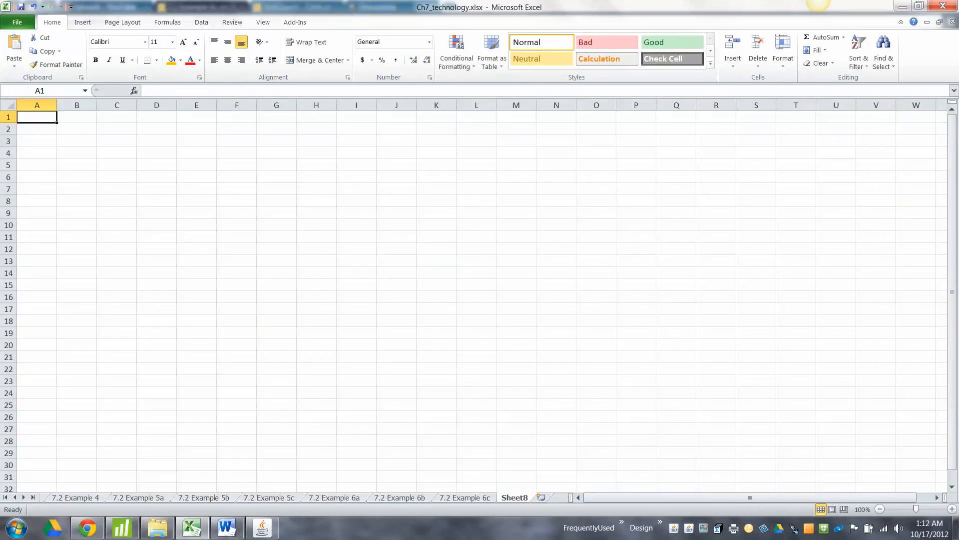
{"action": "double_click", "coordinate": [515, 498]}
{"action": "type", "text": "7.2 "}
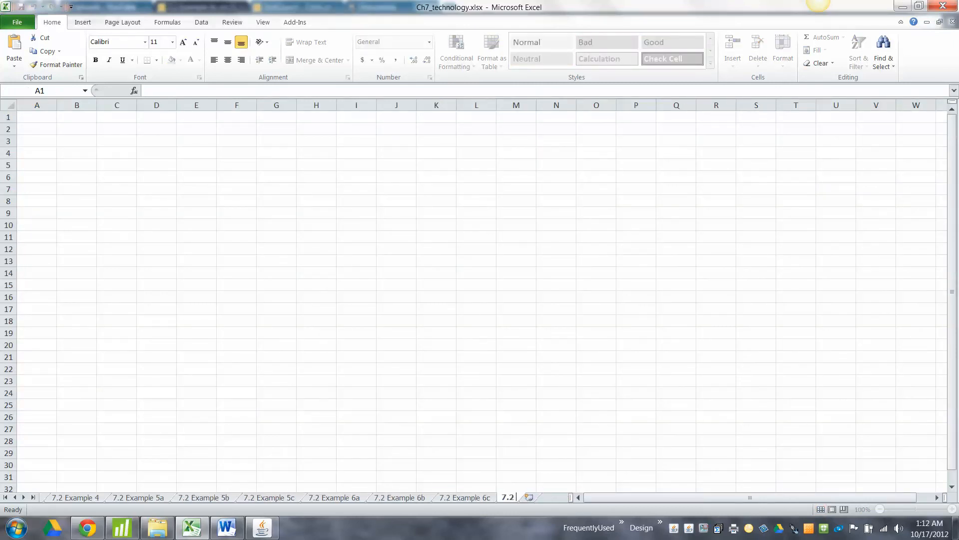
{"action": "type", "text": "Example 6d"}
{"action": "left_click", "coordinate": [396, 320]}
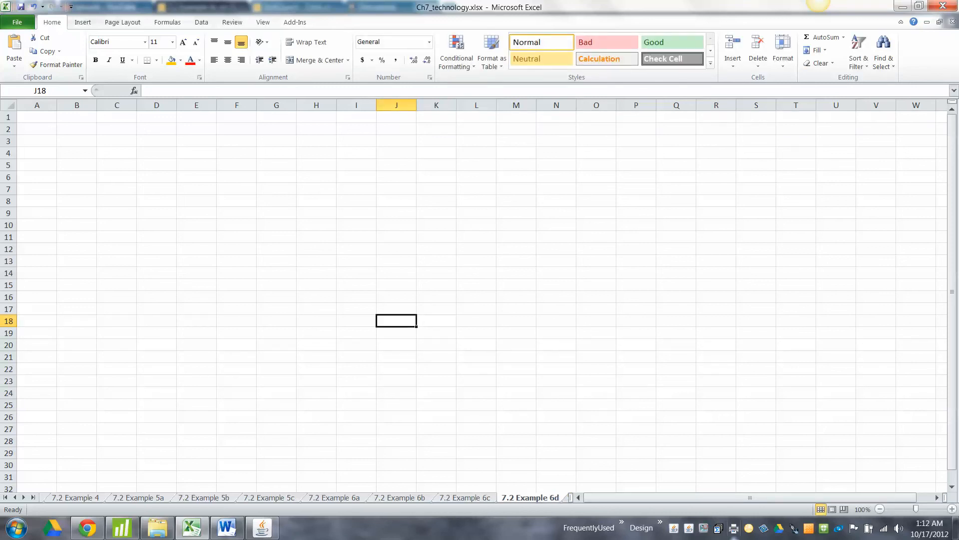
{"action": "left_click", "coordinate": [704, 528]}
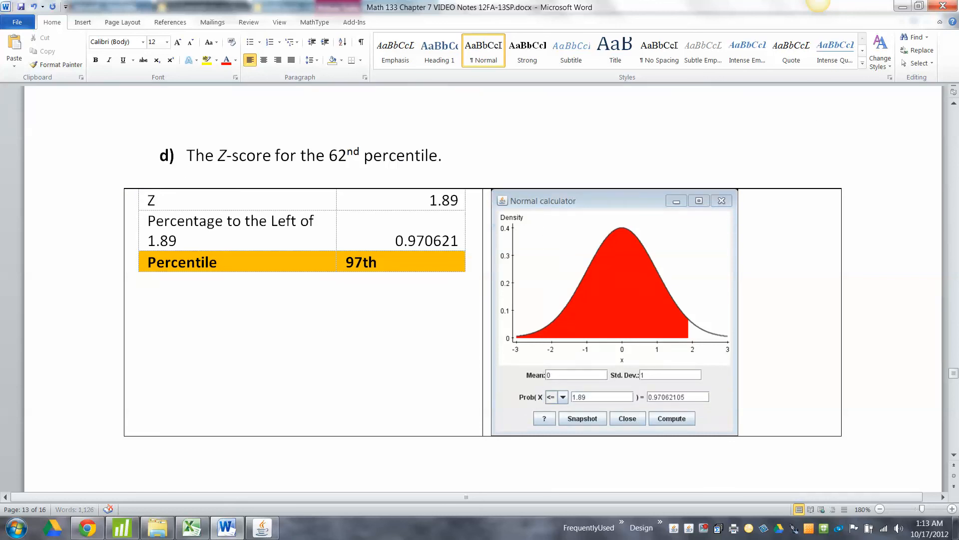
In the Word notes, widen the nested results tables under parts d and c so "Percentage to the Left of 1.89" fits on one line
{"action": "left_click", "coordinate": [395, 263]}
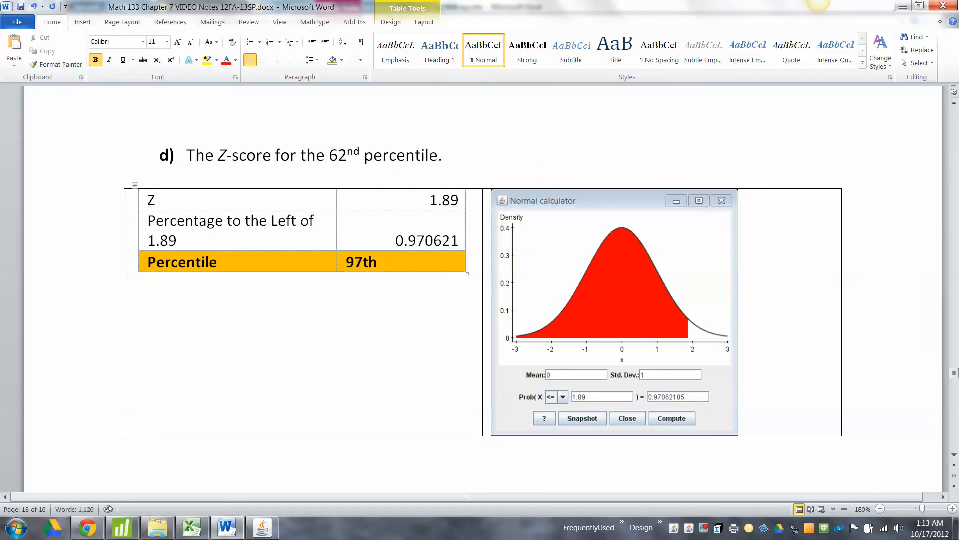
{"action": "left_click_drag", "start_coordinate": [467, 274], "coordinate": [501, 272]}
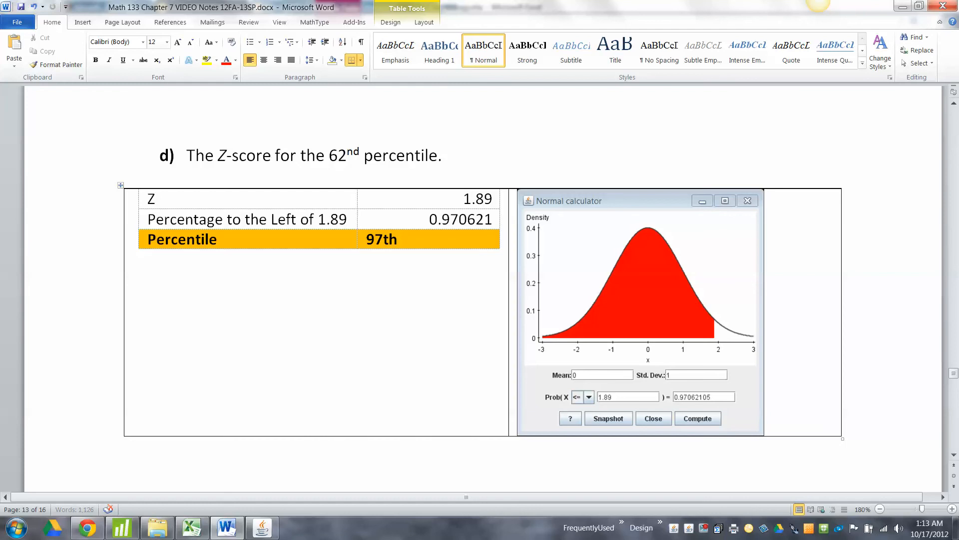
{"action": "scroll", "coordinate": [479, 289], "scroll_direction": "up", "scroll_amount": 10}
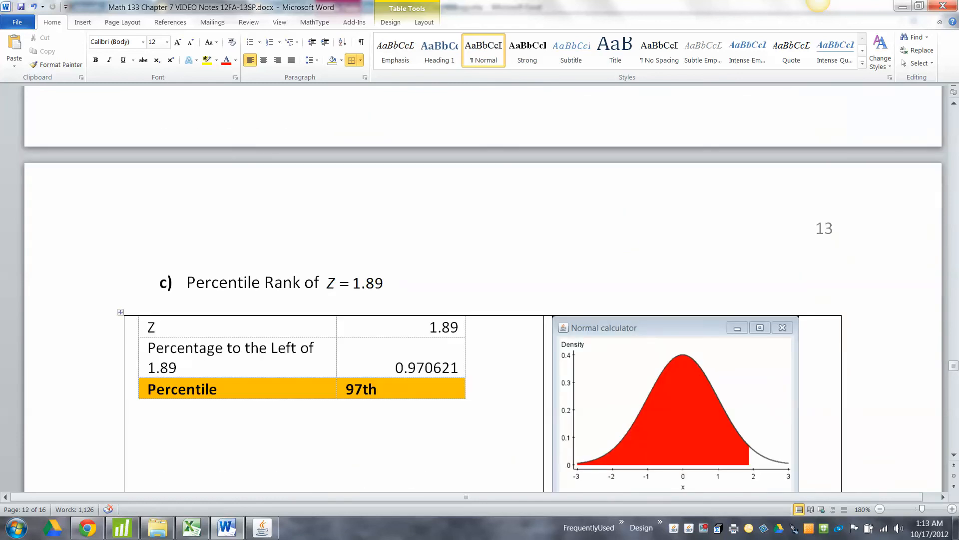
{"action": "left_click_drag", "start_coordinate": [466, 400], "coordinate": [522, 395]}
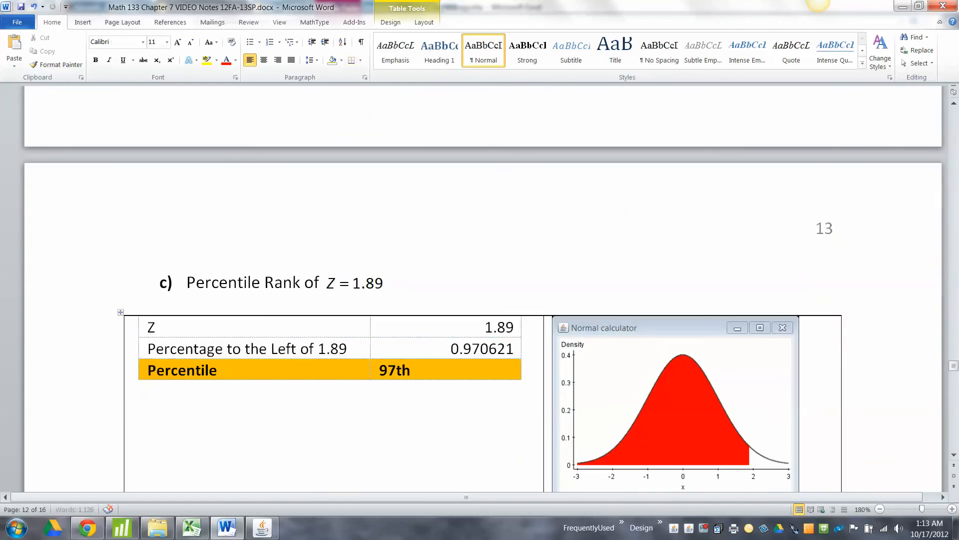
Review parts c and d of the Word notes, selecting the "Percentile Rank of" wording and the phrase "62nd percentile"
{"action": "scroll", "coordinate": [522, 395], "scroll_direction": "down", "scroll_amount": 4}
{"action": "scroll", "coordinate": [479, 289], "scroll_direction": "up", "scroll_amount": 2}
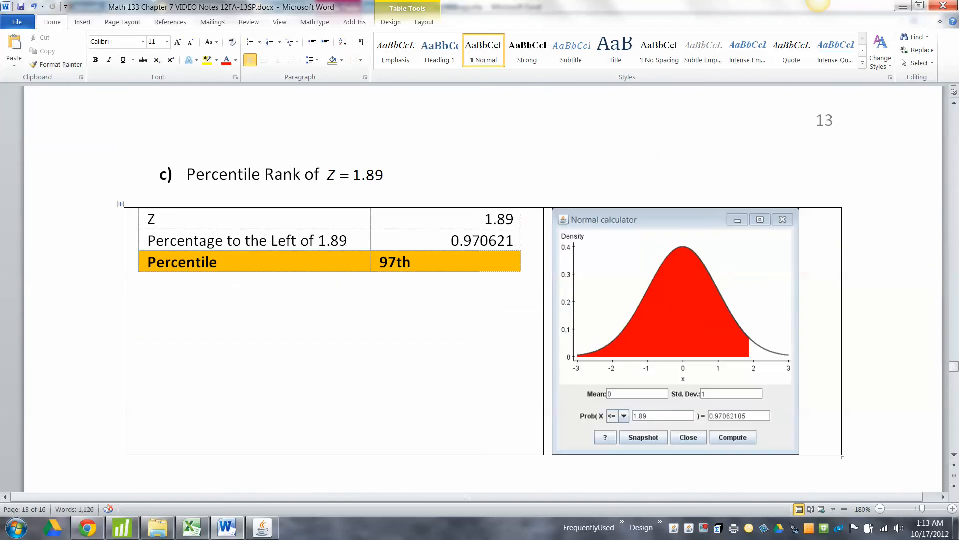
{"action": "left_click", "coordinate": [355, 175]}
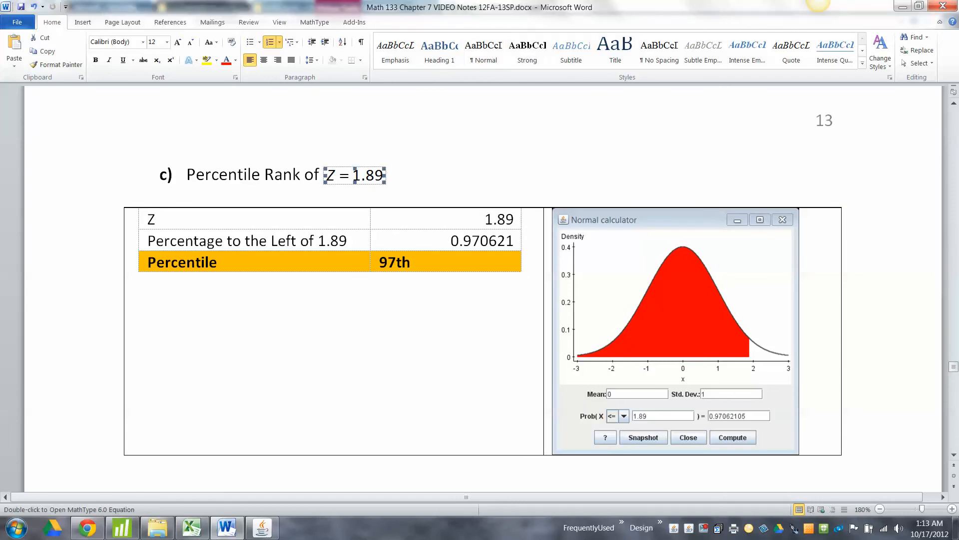
{"action": "left_click_drag", "start_coordinate": [186, 175], "coordinate": [304, 174]}
{"action": "scroll", "coordinate": [480, 289], "scroll_direction": "down", "scroll_amount": 4}
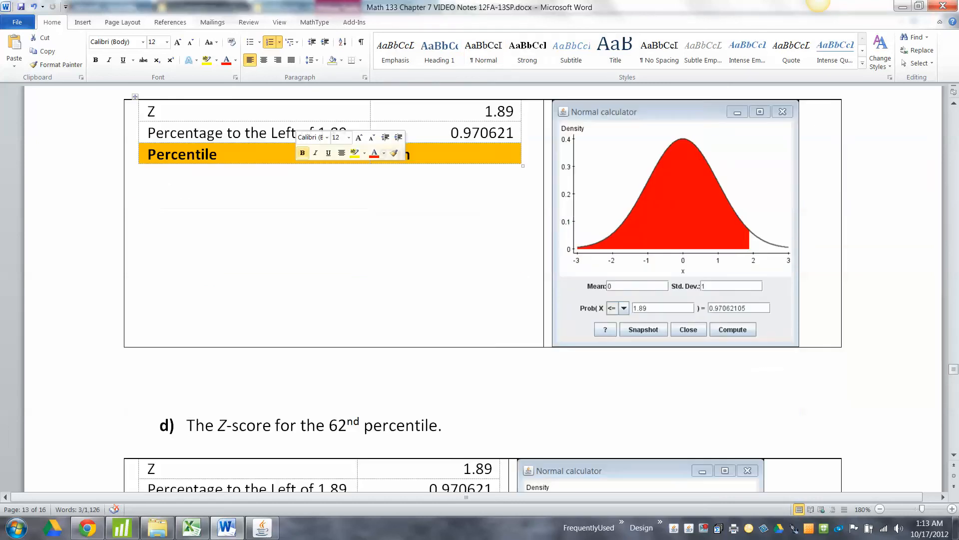
{"action": "left_click", "coordinate": [364, 317]}
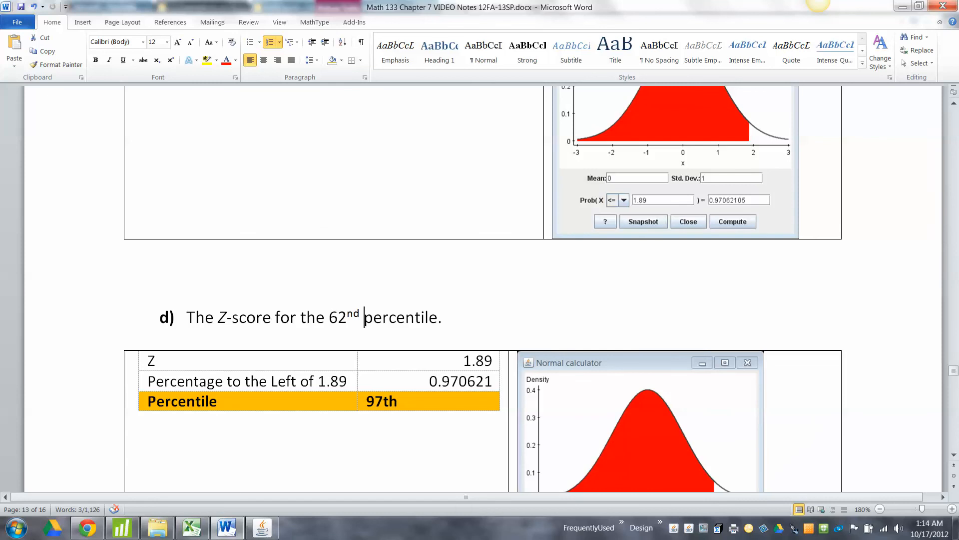
{"action": "scroll", "coordinate": [364, 317], "scroll_direction": "down", "scroll_amount": 3}
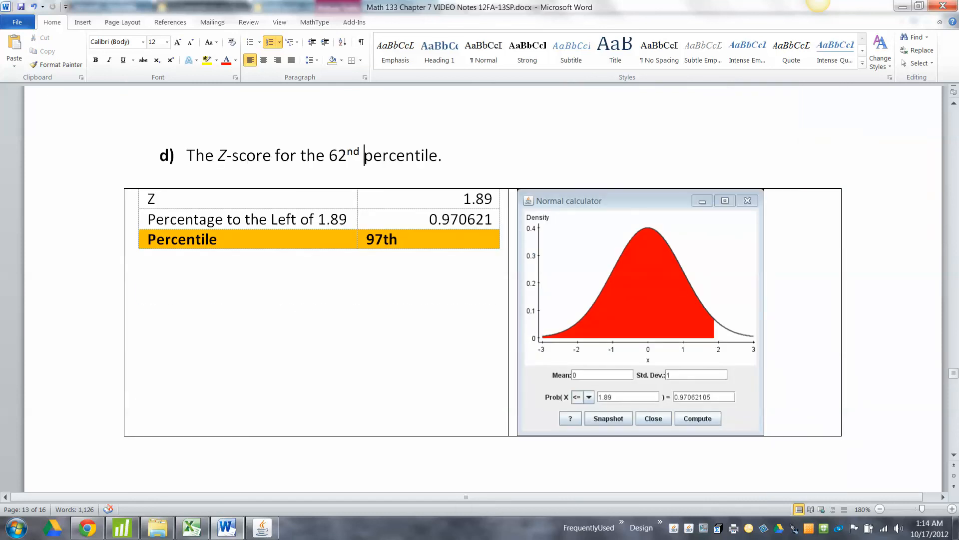
{"action": "left_click", "coordinate": [347, 156]}
{"action": "left_click_drag", "start_coordinate": [415, 156], "coordinate": [328, 156]}
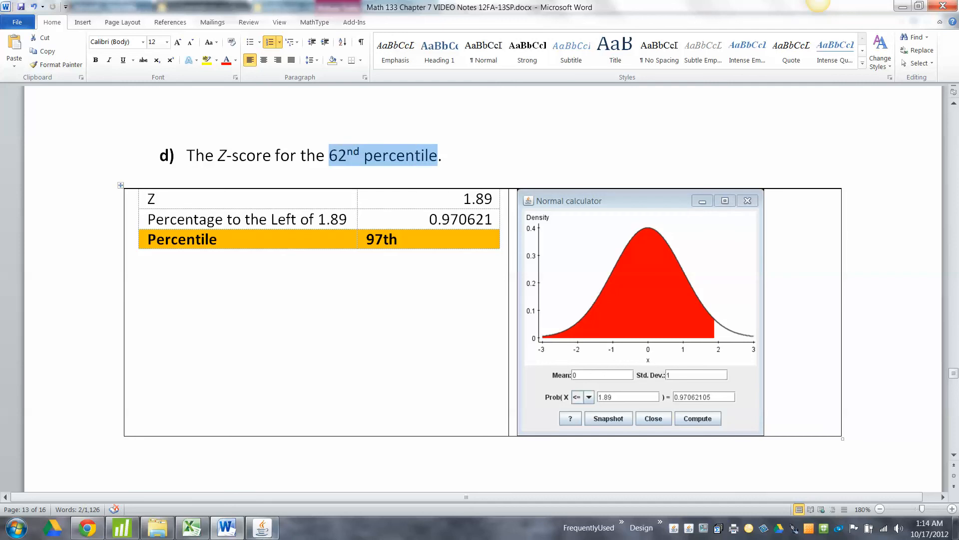
Switch to the StatCrunch Normal calculator and compute the Z-score whose left-tail probability is 0.62
{"action": "left_click", "coordinate": [262, 528]}
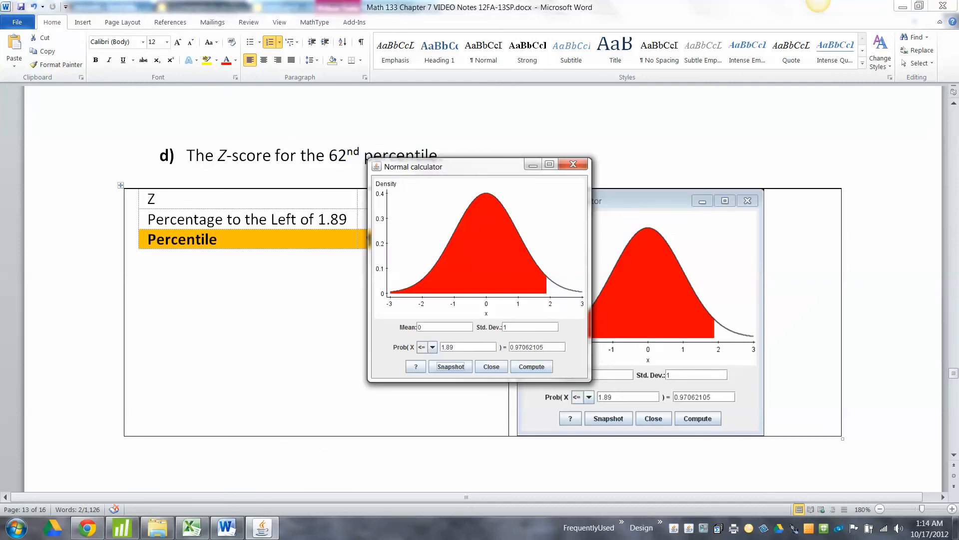
{"action": "left_click_drag", "start_coordinate": [544, 347], "coordinate": [529, 347]}
{"action": "left_click", "coordinate": [545, 346]}
{"action": "key", "text": "BackSpace"}
{"action": "key", "text": "BackSpace"}
{"action": "key", "text": "BackSpace"}
{"action": "key", "text": "BackSpace"}
{"action": "key", "text": "BackSpace"}
{"action": "key", "text": "BackSpace"}
{"action": "key", "text": "BackSpace"}
{"action": "key", "text": "BackSpace"}
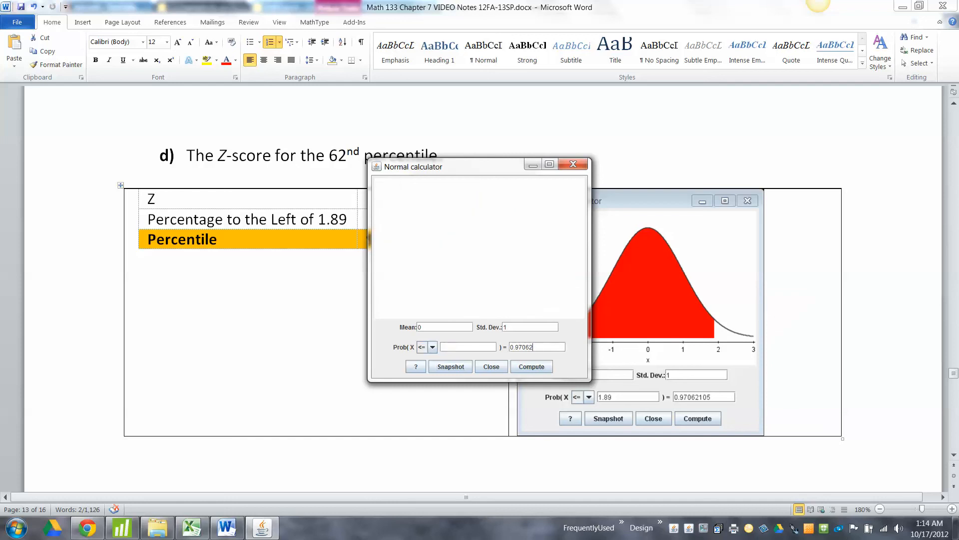
{"action": "type", "text": "62"}
{"action": "left_click", "coordinate": [531, 366]}
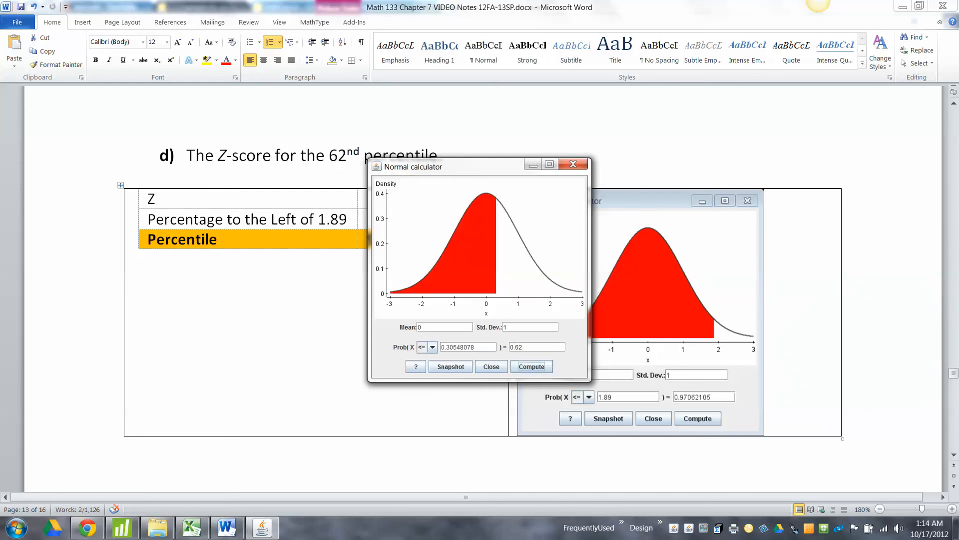
{"action": "left_click_drag", "start_coordinate": [475, 347], "coordinate": [441, 347]}
Export a snapshot of the Normal calculator to My Results with the title "7.2 Example 6d"
{"action": "left_click", "coordinate": [450, 366]}
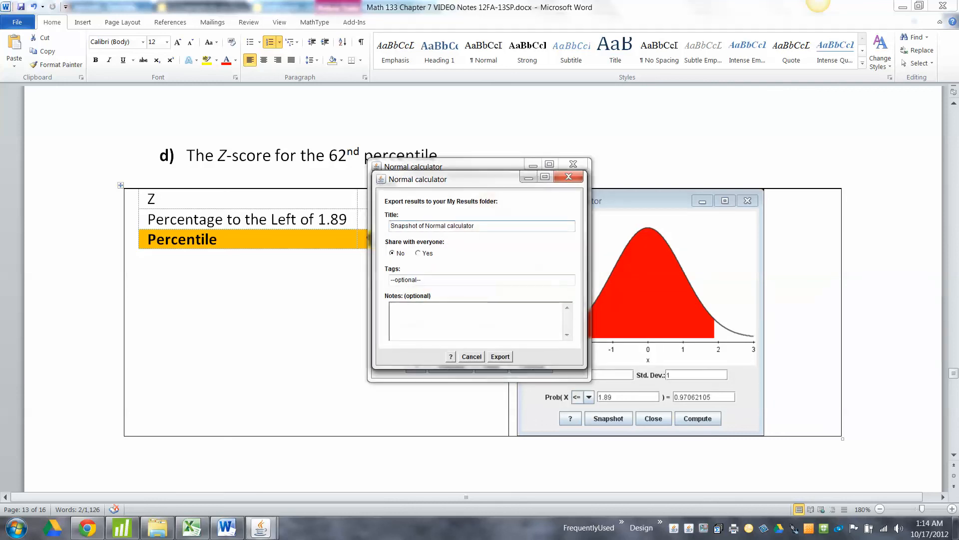
{"action": "type", "text": "7.2"}
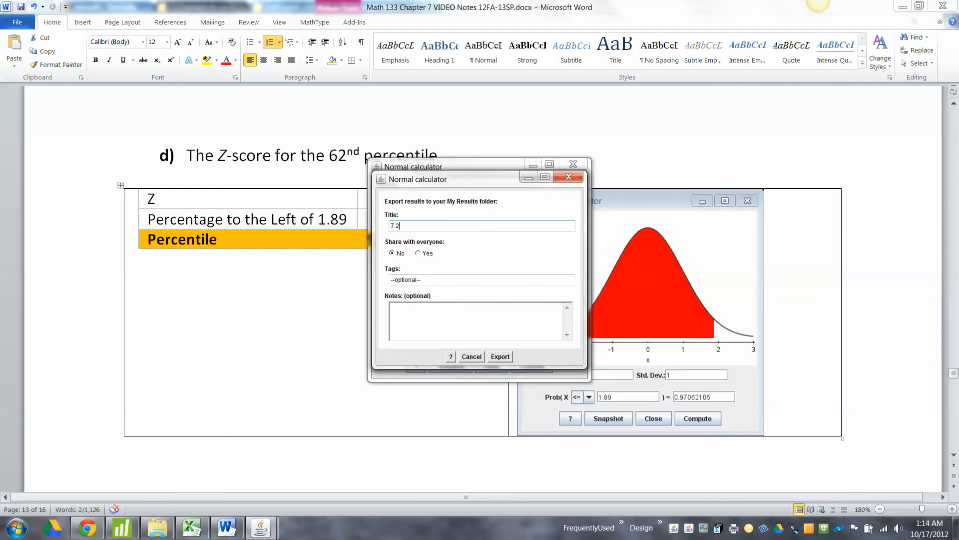
{"action": "type", "text": " Example 6d"}
{"action": "key", "text": "Return"}
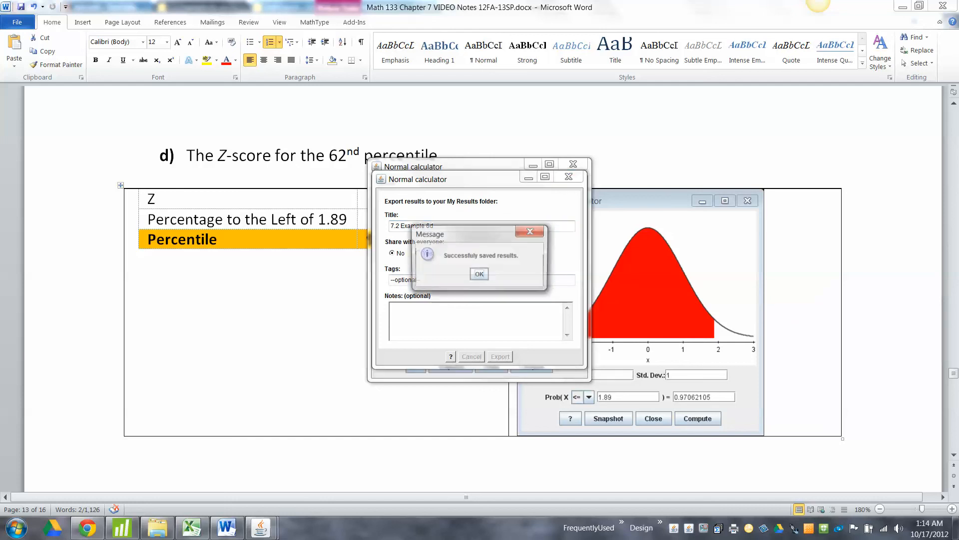
{"action": "key", "text": "Return"}
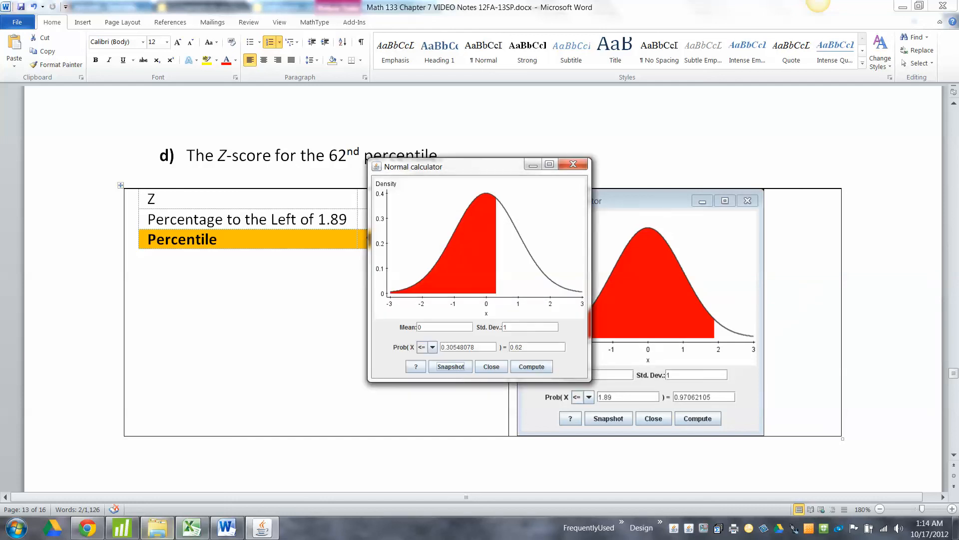
Delete the old Normal calculator image from the part d table in the Word notes, undoing the stray table paste
{"action": "left_click", "coordinate": [669, 280]}
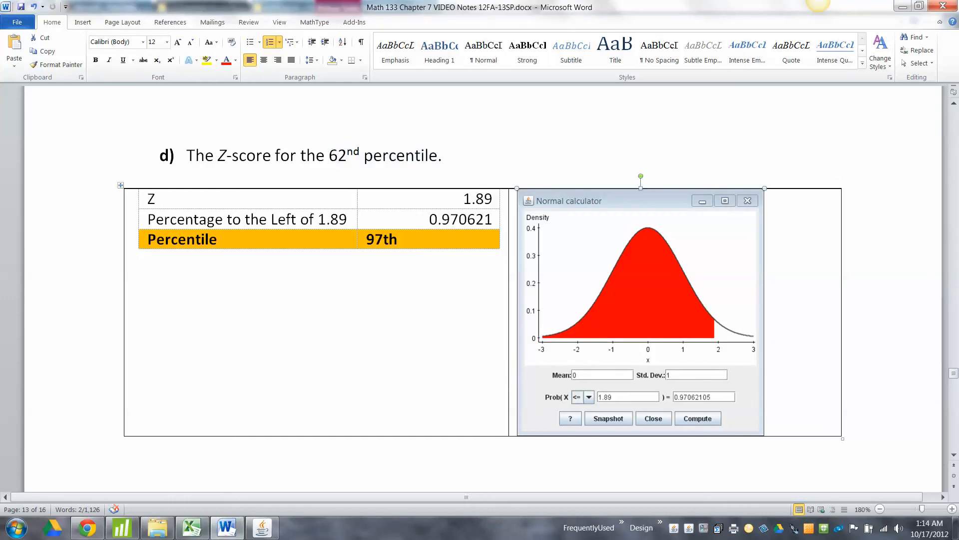
{"action": "key", "text": "Delete"}
{"action": "key", "text": "ctrl+z"}
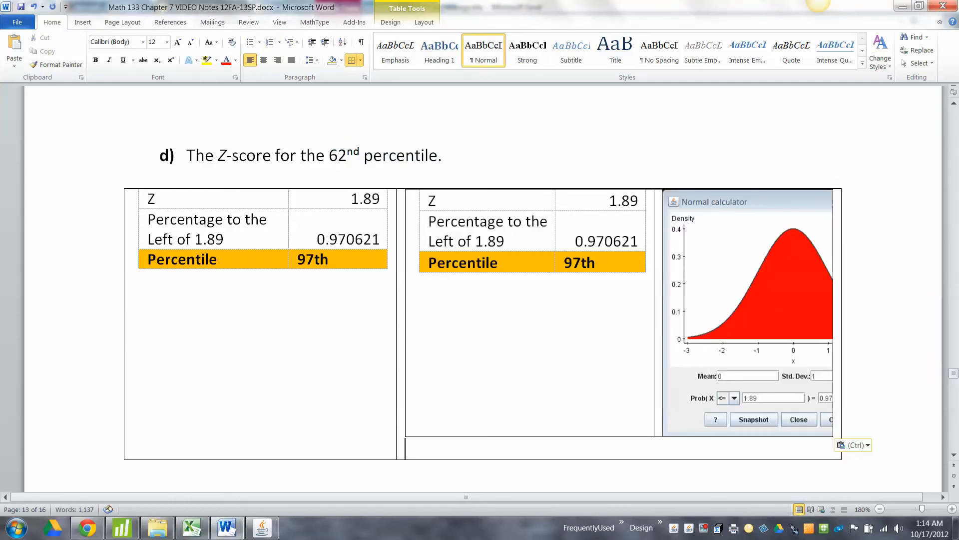
{"action": "key", "text": "ctrl+z"}
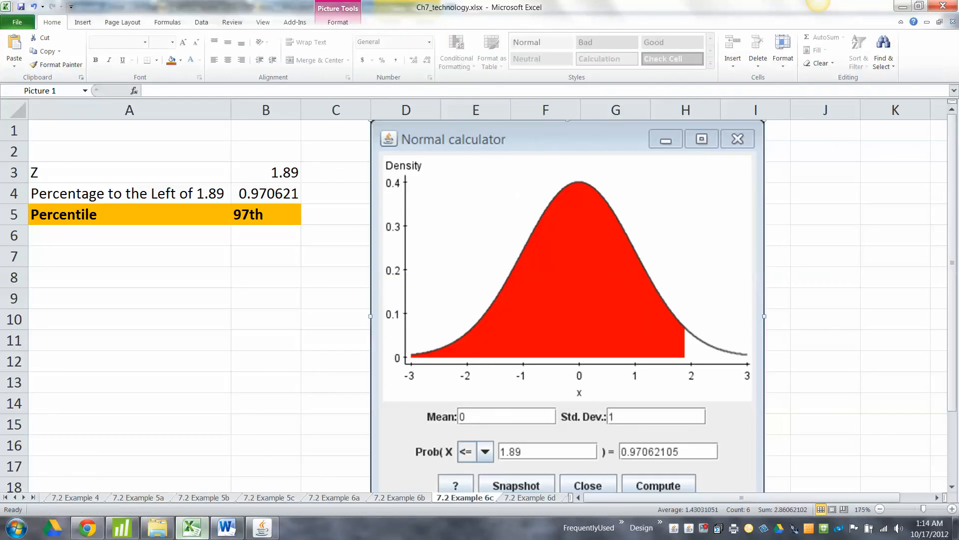
Switch to StatCrunch in Chrome, open the "7.2 Example 6d" result from My Results and copy its calculator image
{"action": "left_click", "coordinate": [191, 527]}
{"action": "left_click", "coordinate": [87, 527]}
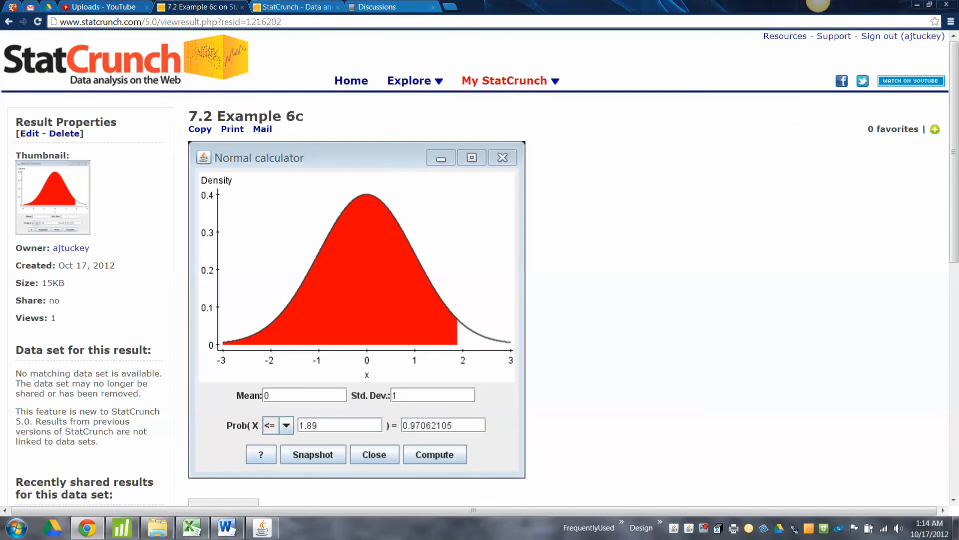
{"action": "left_click", "coordinate": [555, 81]}
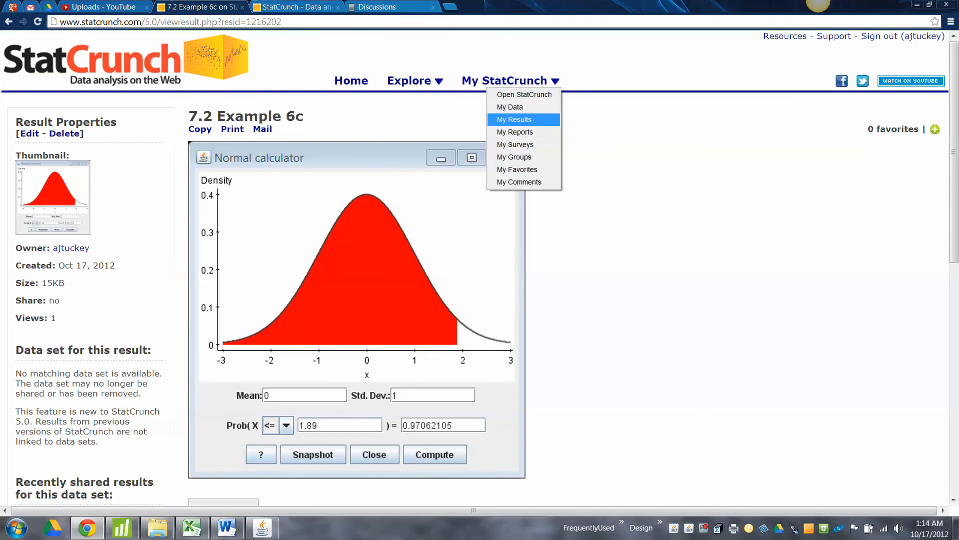
{"action": "left_click", "coordinate": [515, 119]}
{"action": "left_click", "coordinate": [332, 171]}
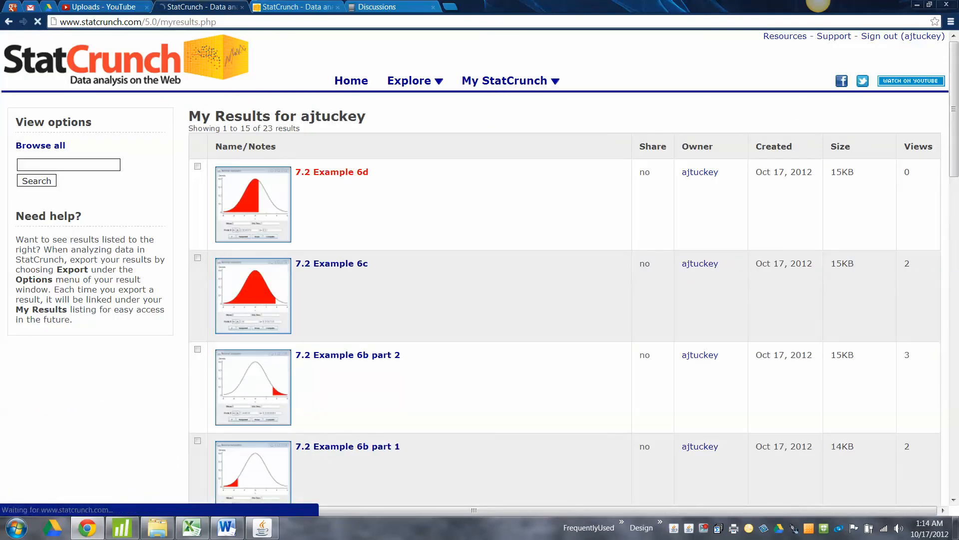
{"action": "left_click", "coordinate": [199, 129]}
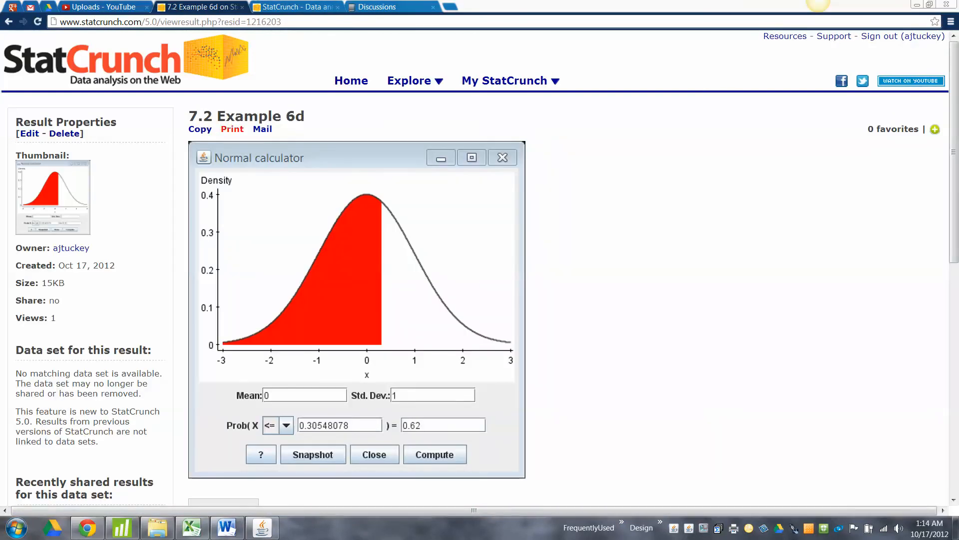
Paste the copied calculator image at E2 on Excel's "7.2 Example 6d" sheet
{"action": "left_click", "coordinate": [191, 527]}
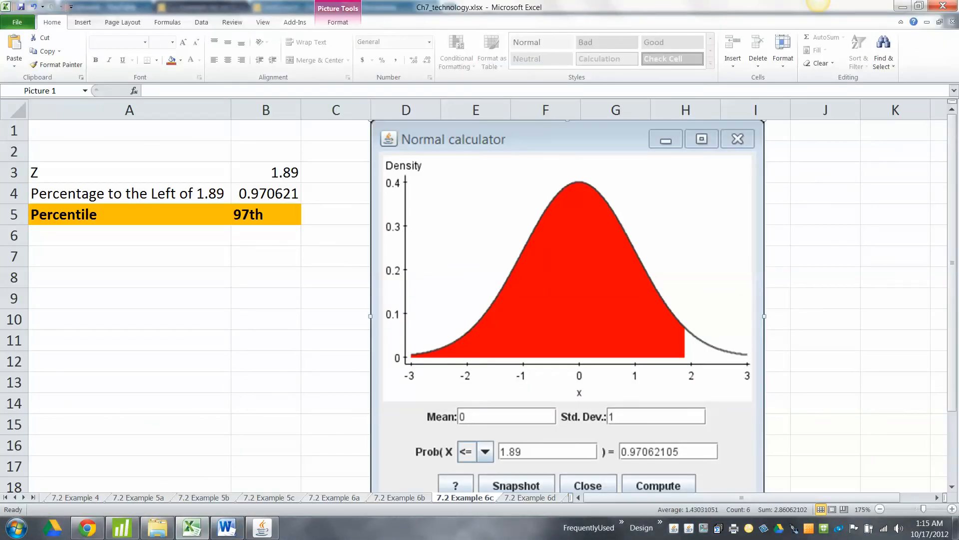
{"action": "left_click", "coordinate": [530, 497]}
{"action": "scroll", "coordinate": [478, 296], "scroll_direction": "up", "scroll_amount": 5}
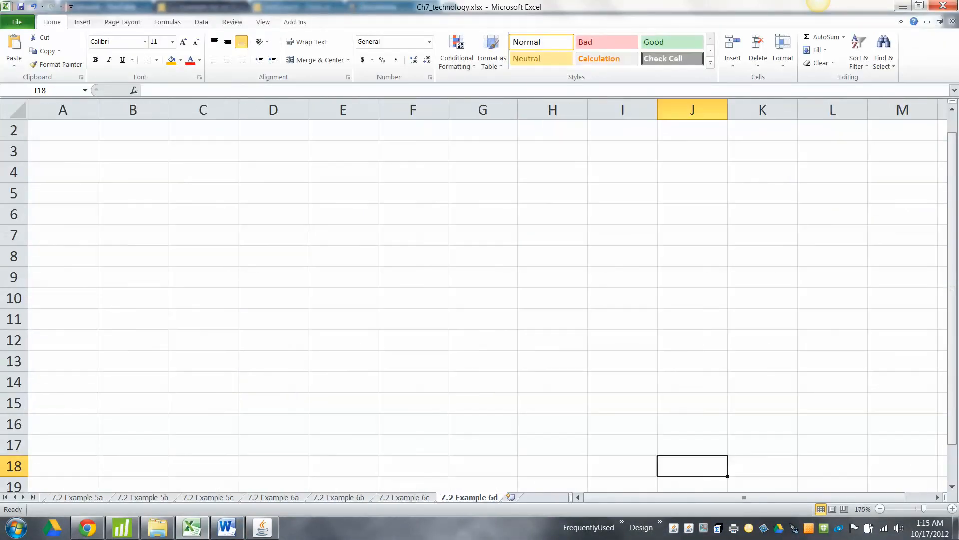
{"action": "left_click", "coordinate": [343, 130]}
{"action": "key", "text": "ctrl+v"}
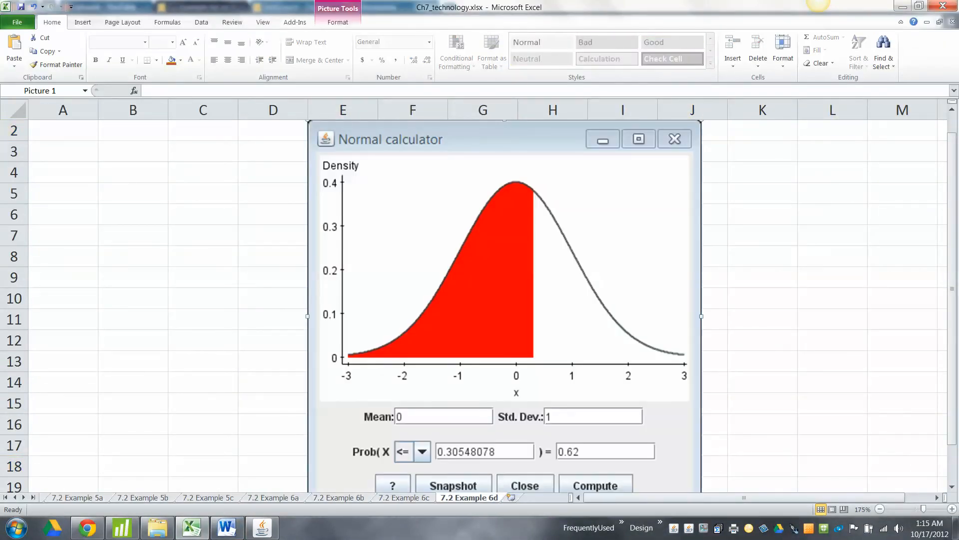
Paste the calculator image into the empty cell of Word's part d table and shrink it to fit inside the cell
{"action": "left_click", "coordinate": [227, 528]}
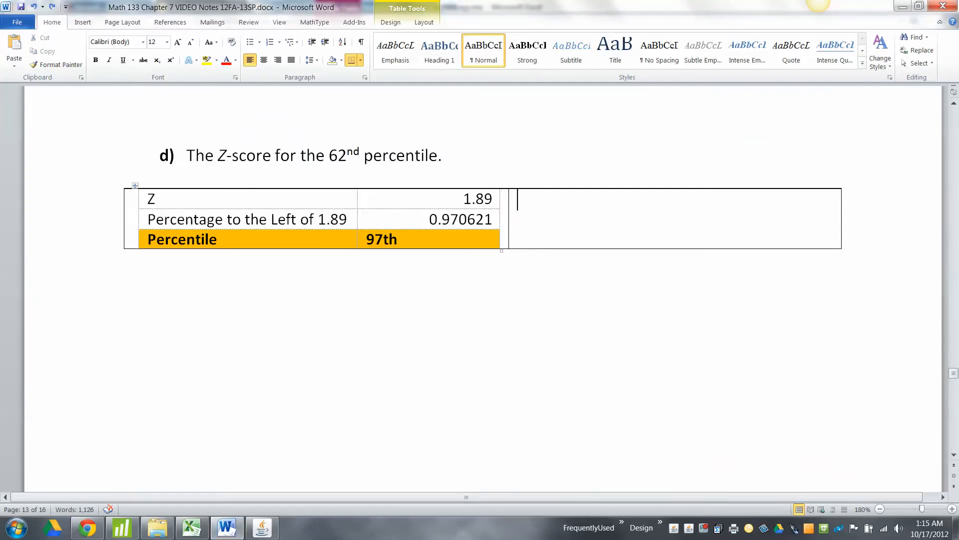
{"action": "key", "text": "ctrl+v"}
{"action": "key", "text": "shift+Left"}
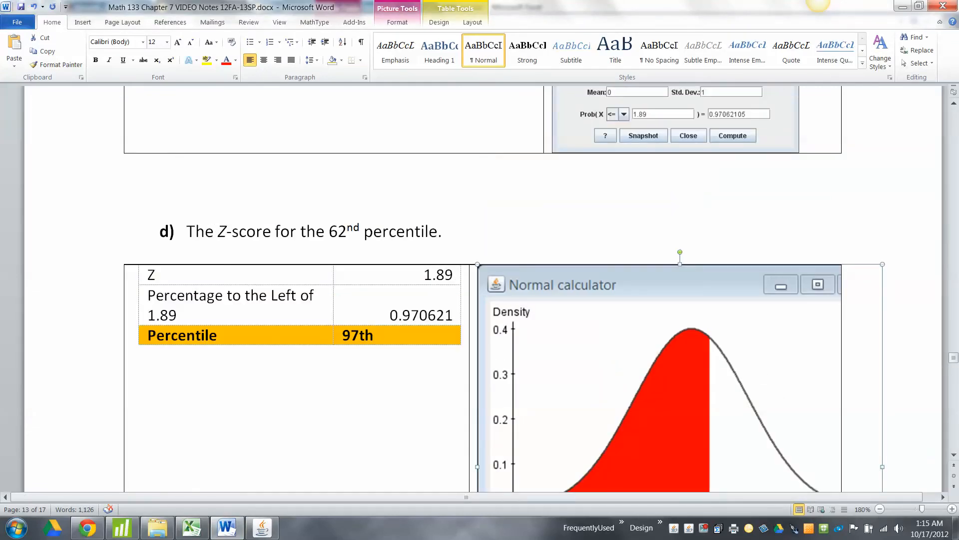
{"action": "left_click_drag", "start_coordinate": [478, 264], "coordinate": [594, 381]}
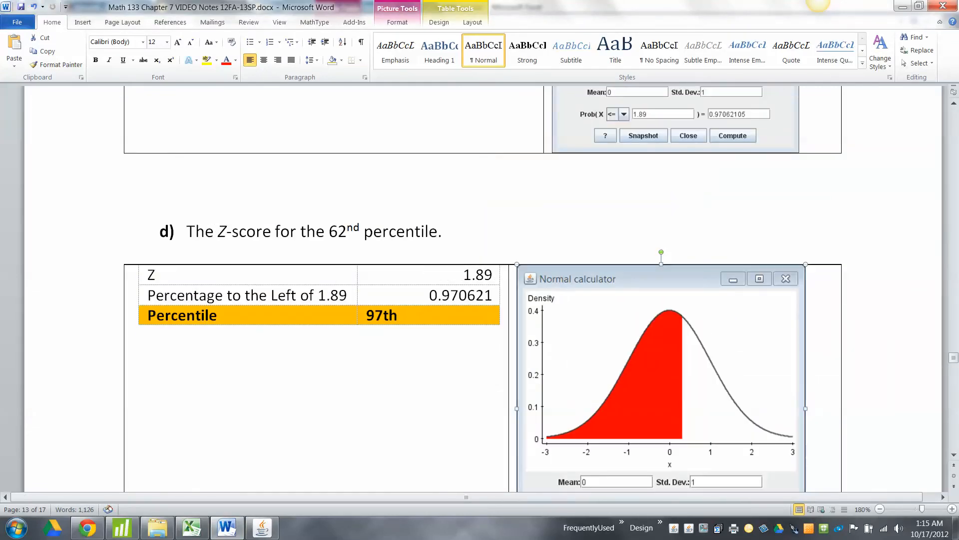
{"action": "scroll", "coordinate": [594, 381], "scroll_direction": "down", "scroll_amount": 3}
{"action": "scroll", "coordinate": [482, 280], "scroll_direction": "up", "scroll_amount": 1}
{"action": "left_click", "coordinate": [133, 228]}
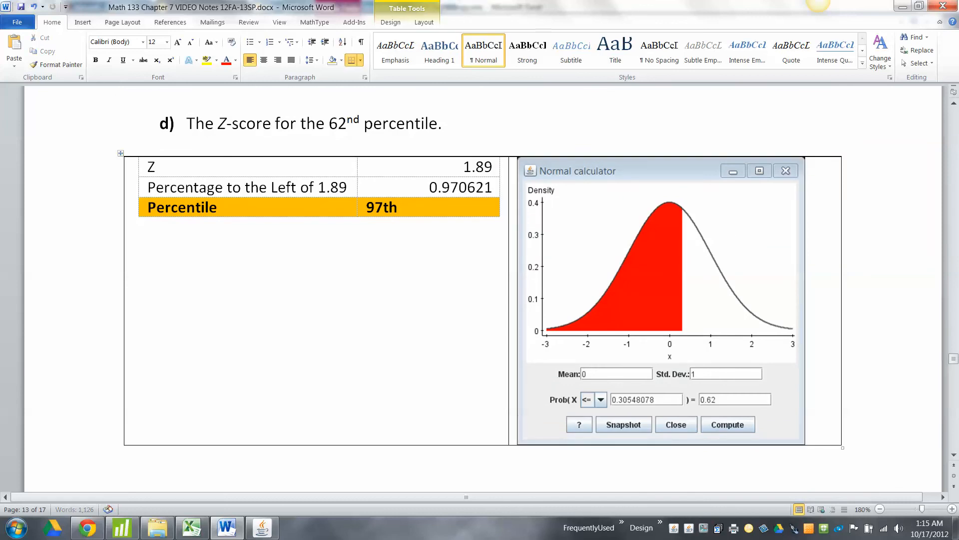
Review the NORM.INV section of the Word notes, examining its arguments and the problem types it applies to
{"action": "left_click", "coordinate": [192, 527]}
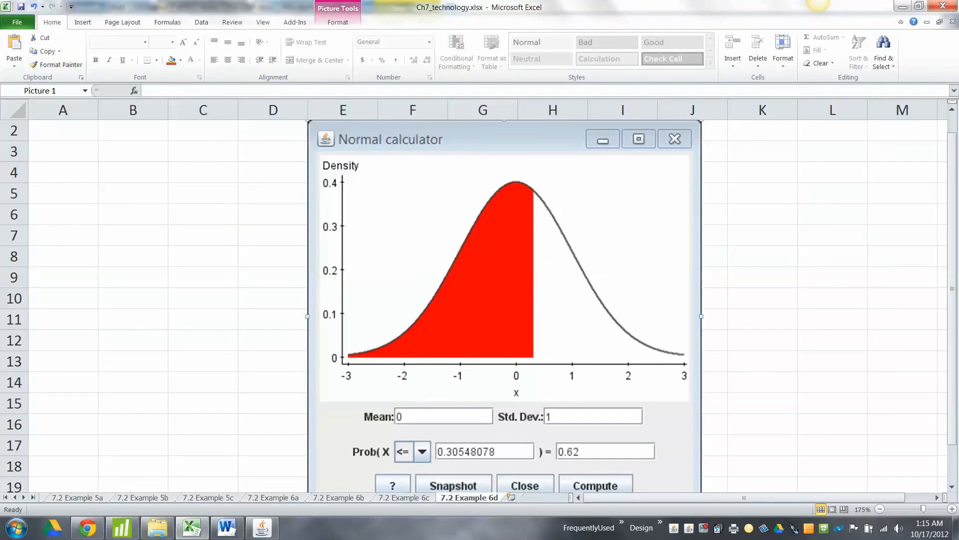
{"action": "left_click", "coordinate": [226, 527]}
{"action": "scroll", "coordinate": [480, 280], "scroll_direction": "up", "scroll_amount": 5}
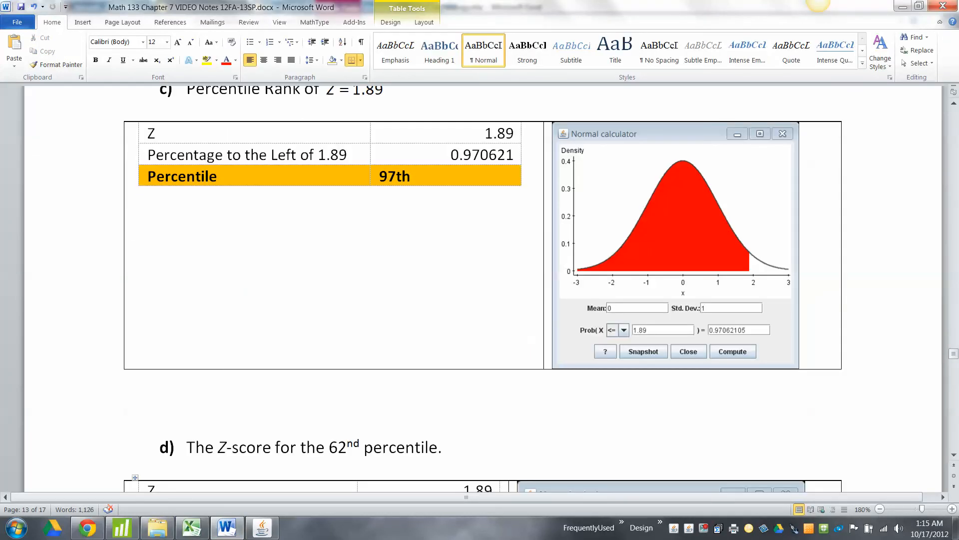
{"action": "scroll", "coordinate": [479, 280], "scroll_direction": "up", "scroll_amount": 10}
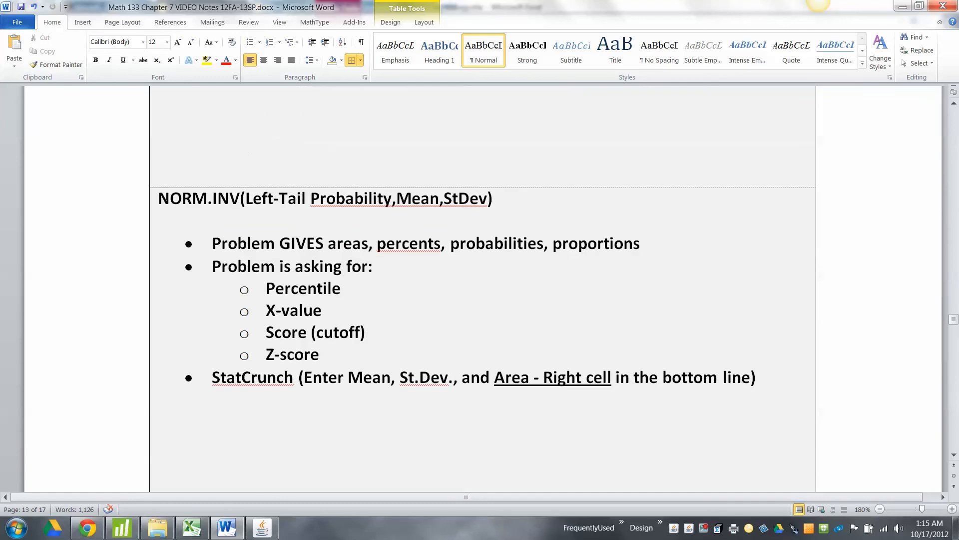
{"action": "scroll", "coordinate": [480, 280], "scroll_direction": "up", "scroll_amount": 1}
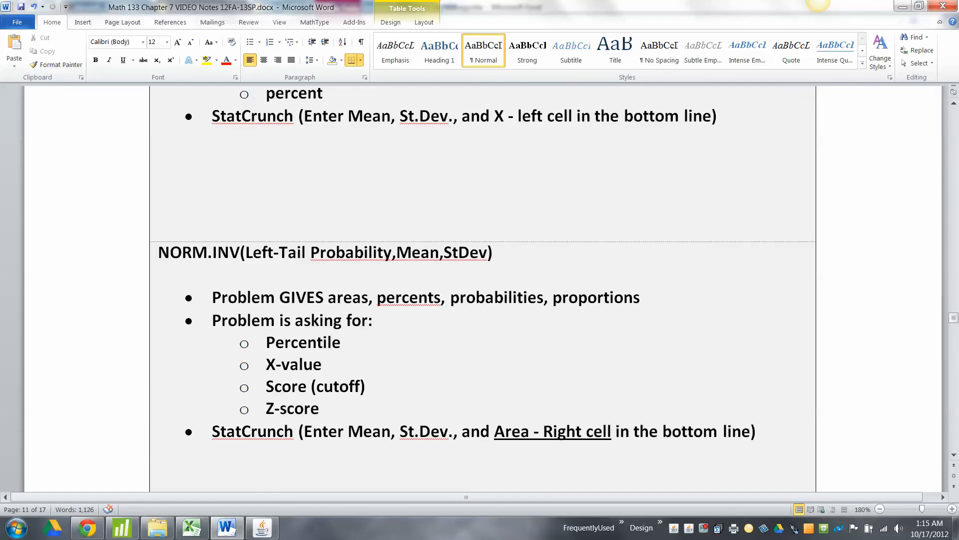
{"action": "left_click_drag", "start_coordinate": [351, 343], "coordinate": [267, 343]}
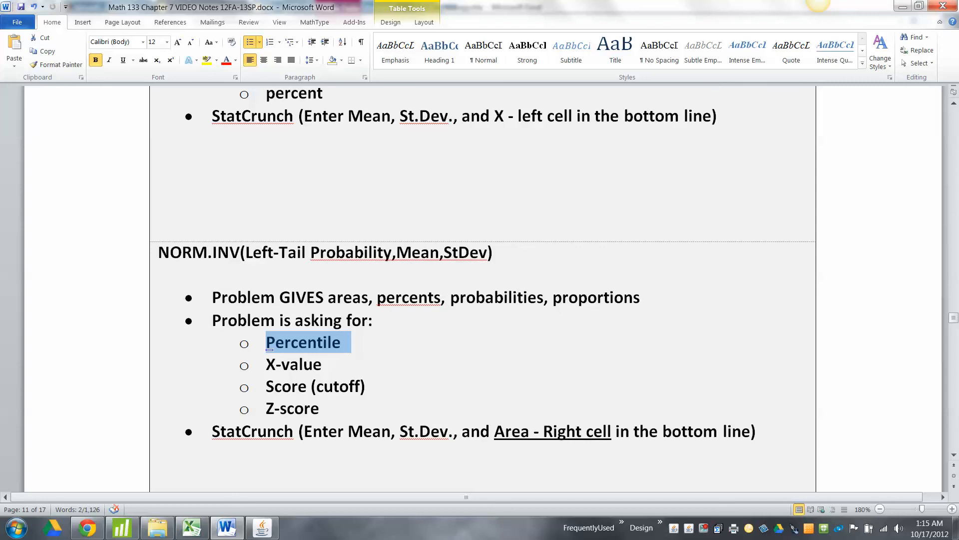
{"action": "left_click_drag", "start_coordinate": [245, 252], "coordinate": [492, 252]}
{"action": "left_click", "coordinate": [458, 430]}
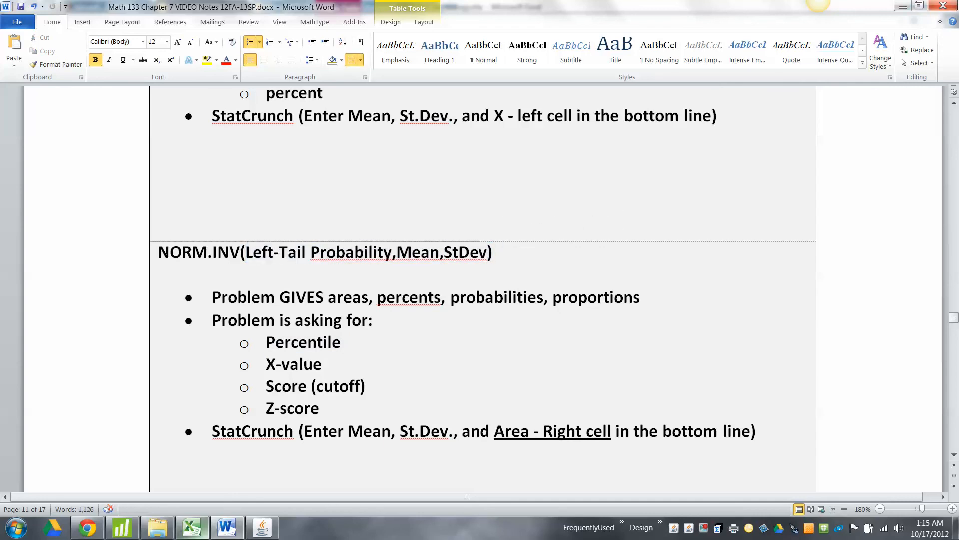
Switch to Excel and, on the "7.2 Example 6d" sheet, enter the label "Left Area" in A2 and =0.62 in B2
{"action": "left_click", "coordinate": [192, 528]}
{"action": "scroll", "coordinate": [479, 305], "scroll_direction": "down", "scroll_amount": 3}
{"action": "scroll", "coordinate": [480, 305], "scroll_direction": "up", "scroll_amount": 4}
{"action": "left_click", "coordinate": [63, 151]}
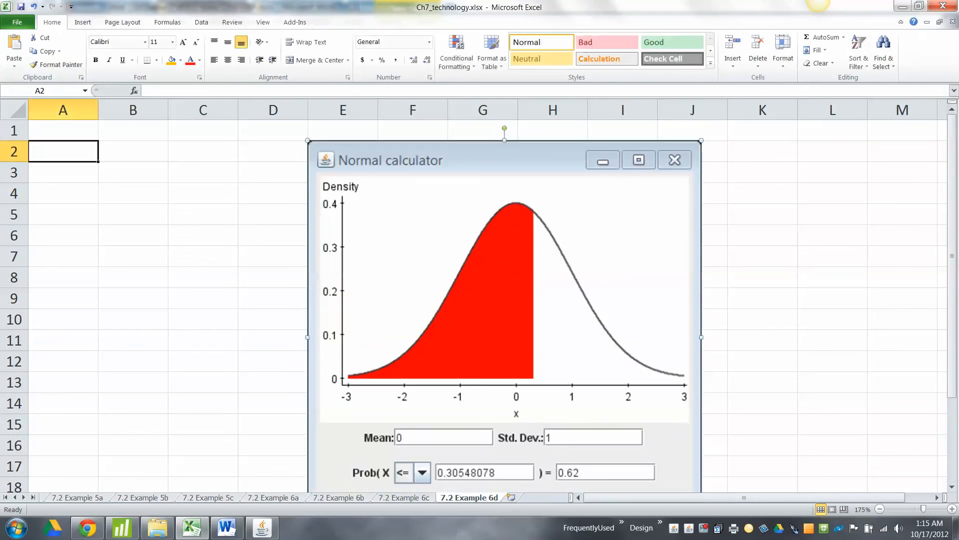
{"action": "type", "text": "+"}
{"action": "key", "text": "BackSpace"}
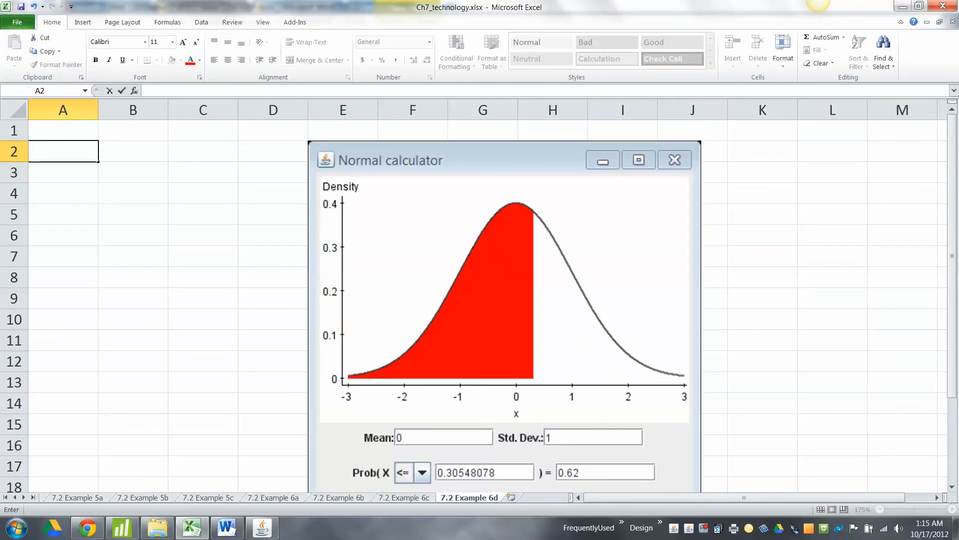
{"action": "type", "text": "Left Area"}
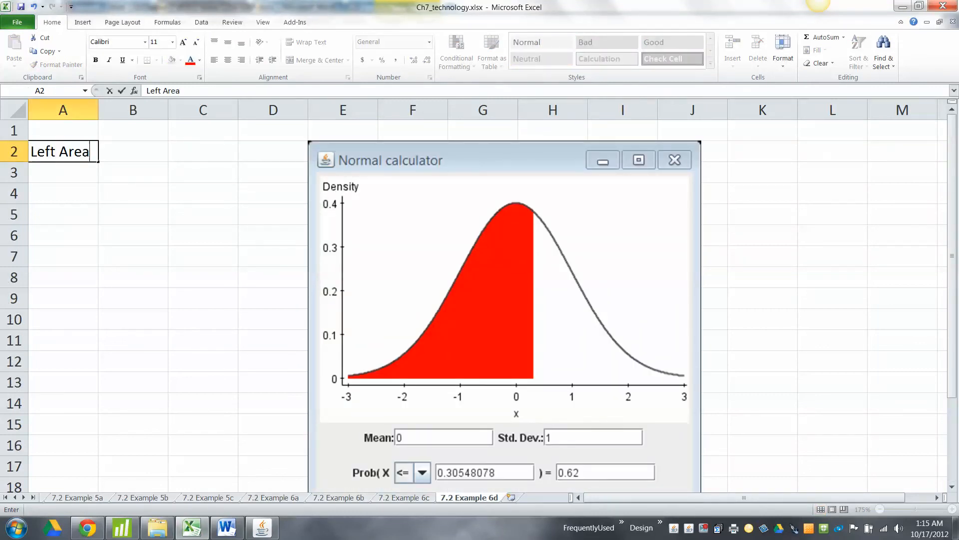
{"action": "key", "text": "Tab"}
{"action": "type", "text": "=0."}
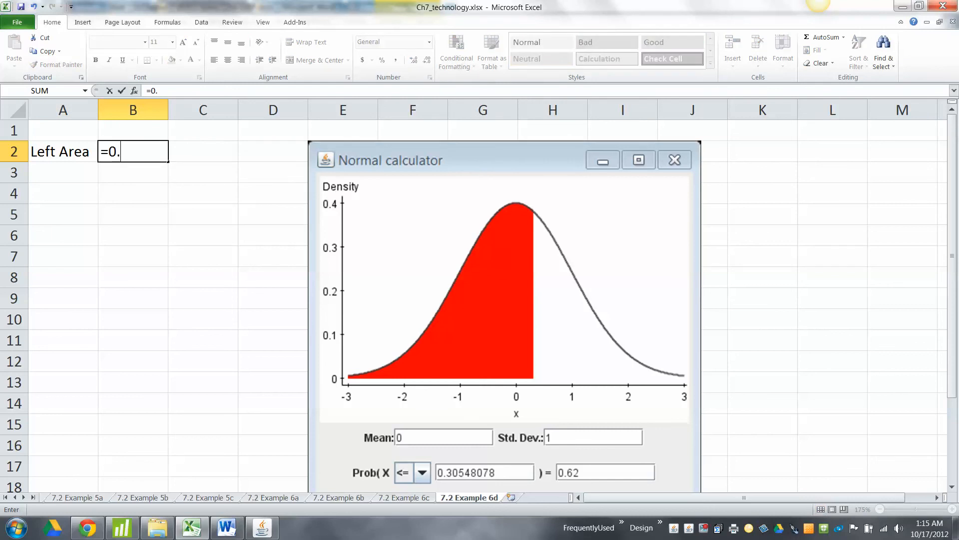
{"action": "type", "text": "62"}
{"action": "key", "text": "Return"}
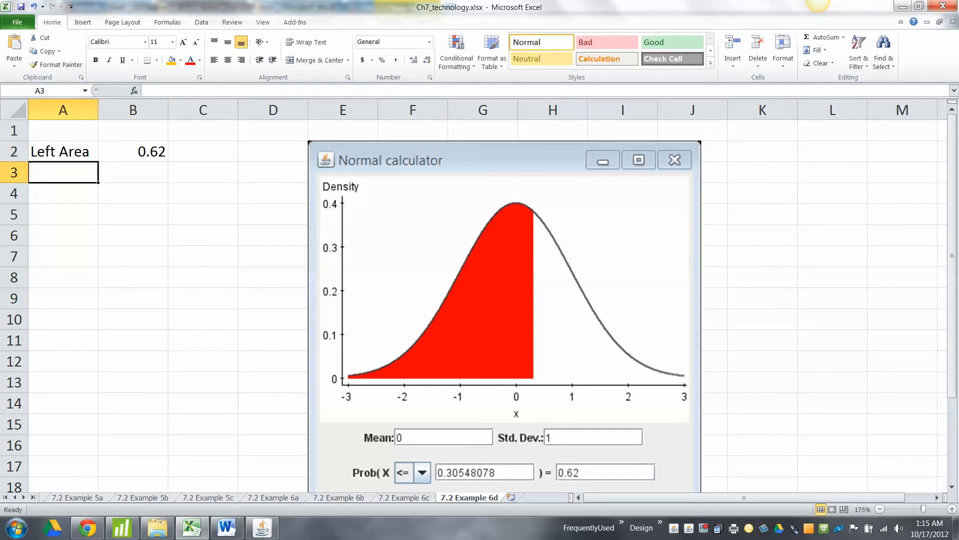
Label A3 "Z", enter =NORM.INV(0.62,0,1) in B3 and fit columns A and B to their contents
{"action": "type", "text": "Z"}
{"action": "key", "text": "Tab"}
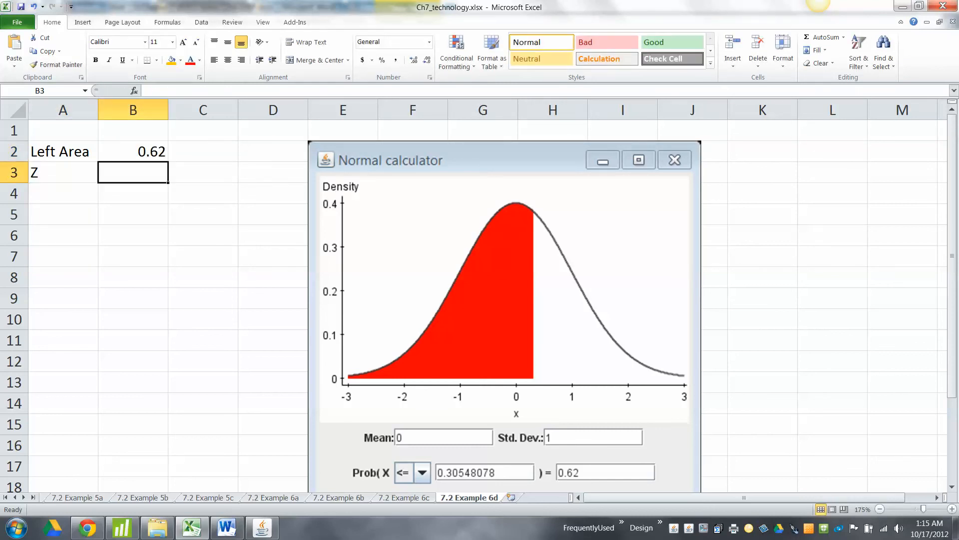
{"action": "type", "text": "=NORM.INV("}
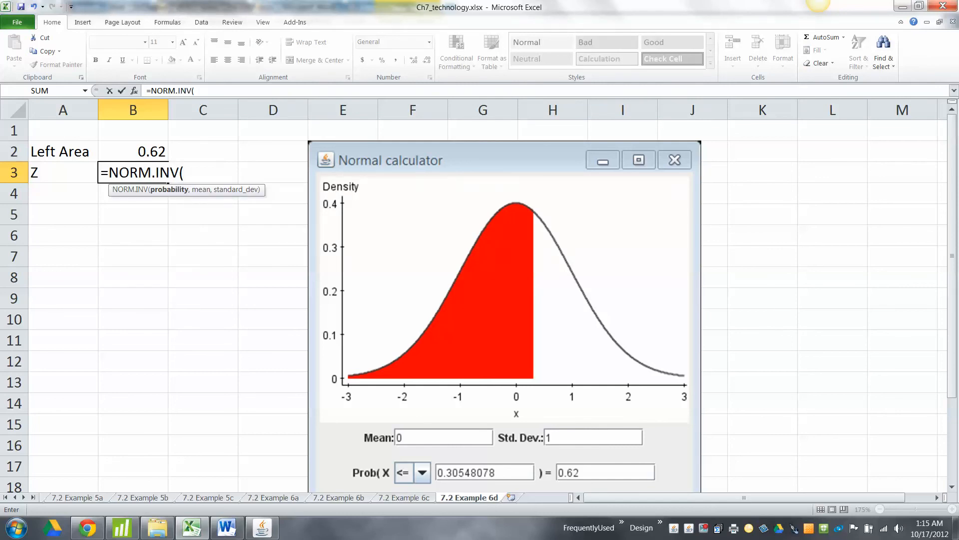
{"action": "type", "text": "0.62,0,1"}
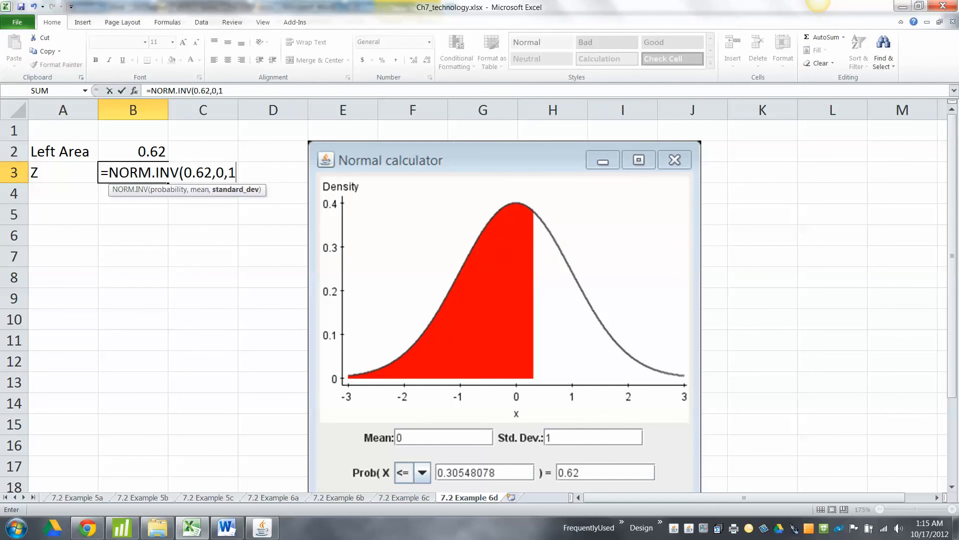
{"action": "key", "text": "Return"}
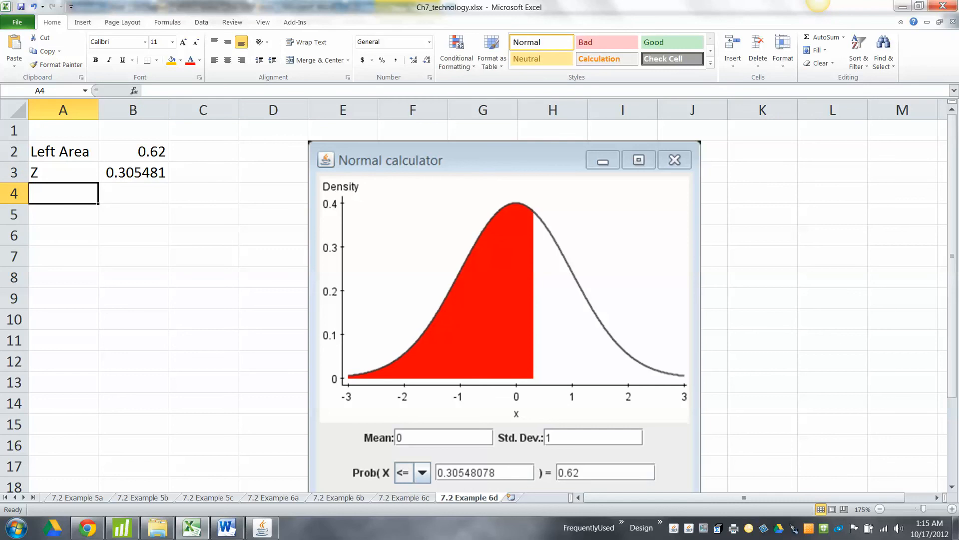
{"action": "double_click", "coordinate": [168, 109]}
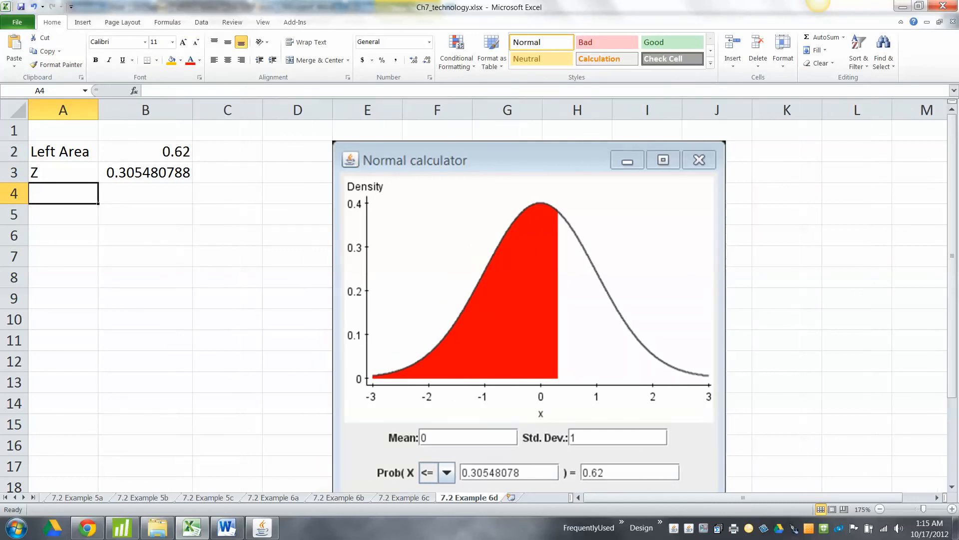
{"action": "double_click", "coordinate": [98, 110]}
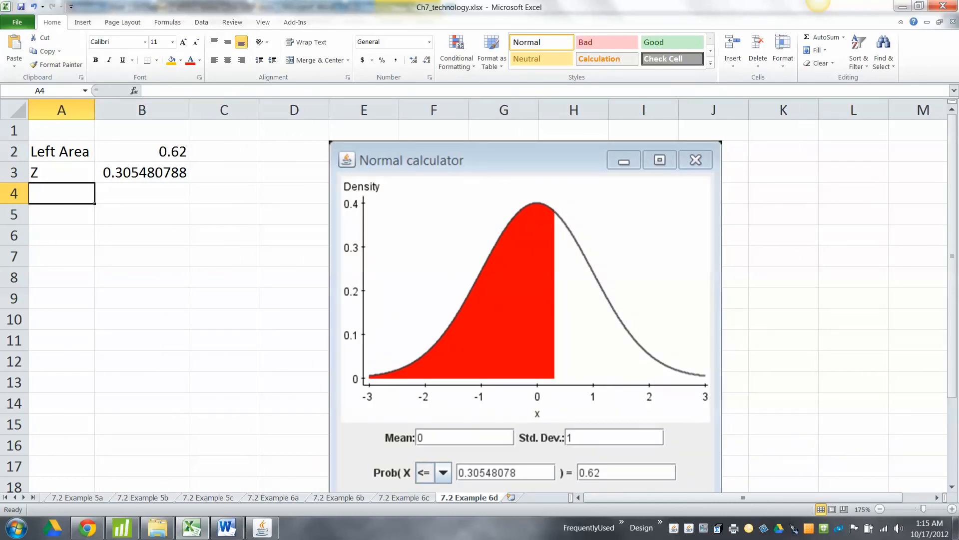
Make the Z row A3:B3 bold and give it an orange fill
{"action": "left_click_drag", "start_coordinate": [142, 172], "coordinate": [62, 172]}
{"action": "key", "text": "ctrl+b"}
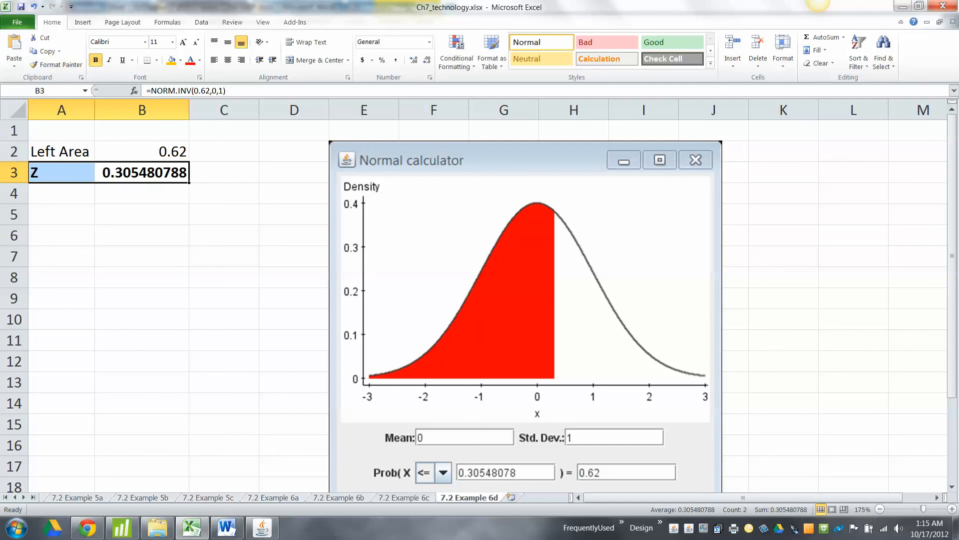
{"action": "left_click", "coordinate": [171, 60]}
{"action": "left_click", "coordinate": [145, 193]}
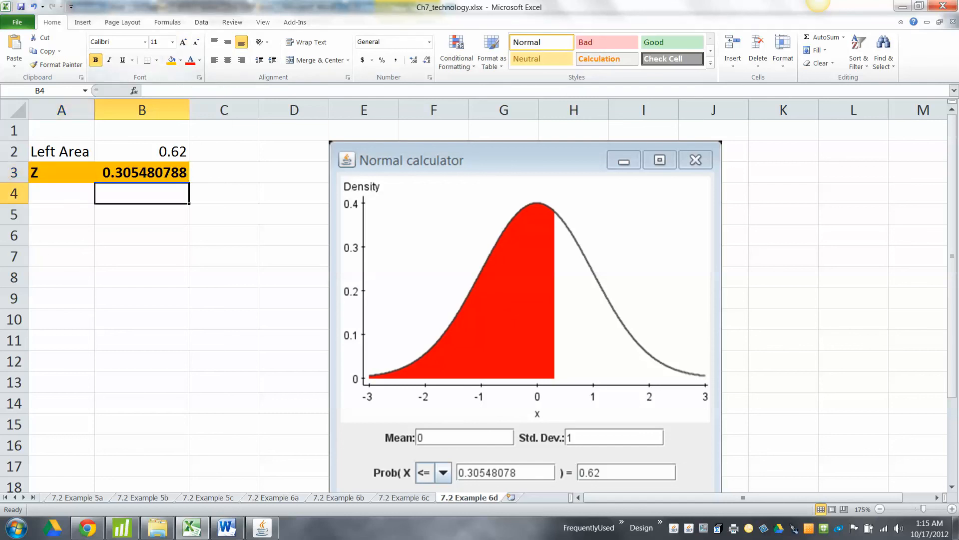
{"action": "left_click_drag", "start_coordinate": [142, 172], "coordinate": [62, 172]}
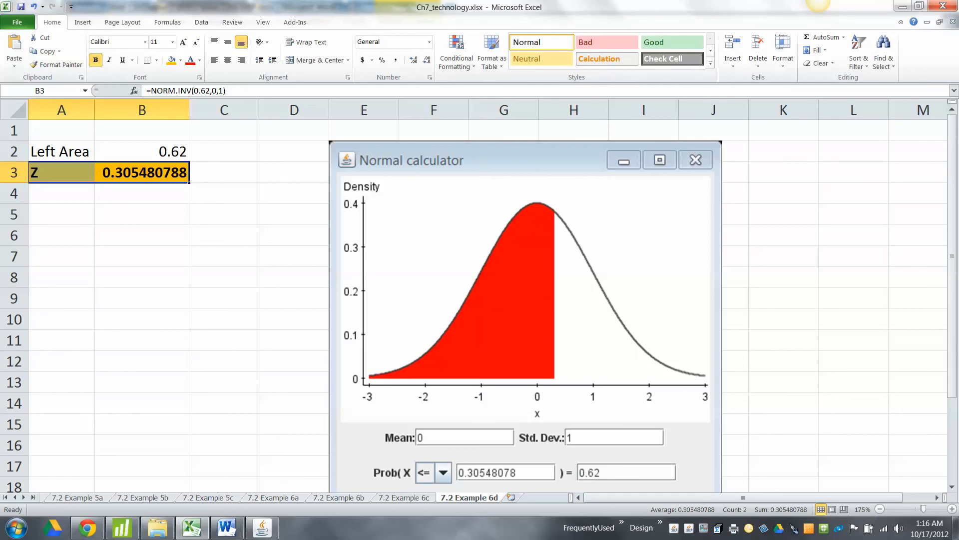
{"action": "left_click", "coordinate": [224, 214]}
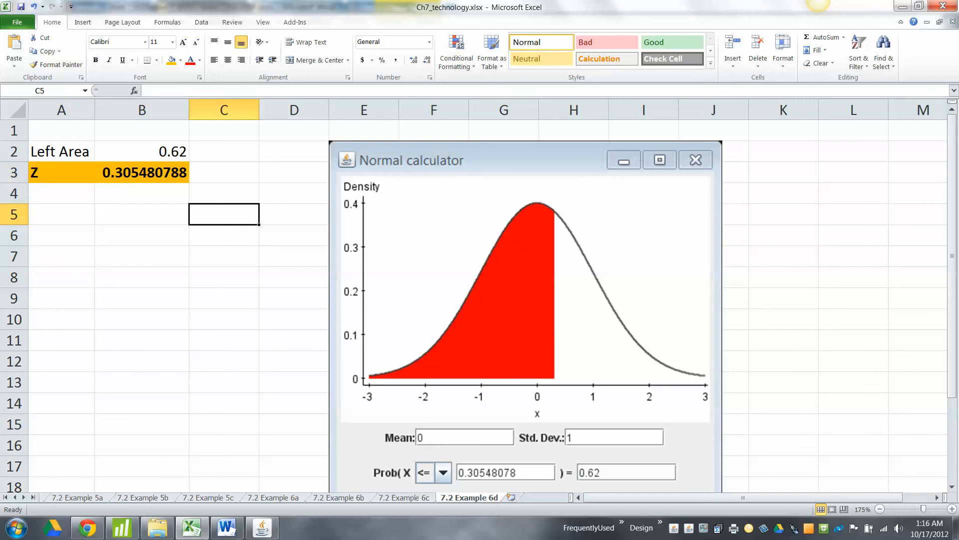
Copy A2:B3 and paste it over the first two rows of the old results in Word's part d table
{"action": "left_click_drag", "start_coordinate": [141, 172], "coordinate": [61, 152]}
{"action": "key", "text": "ctrl+c"}
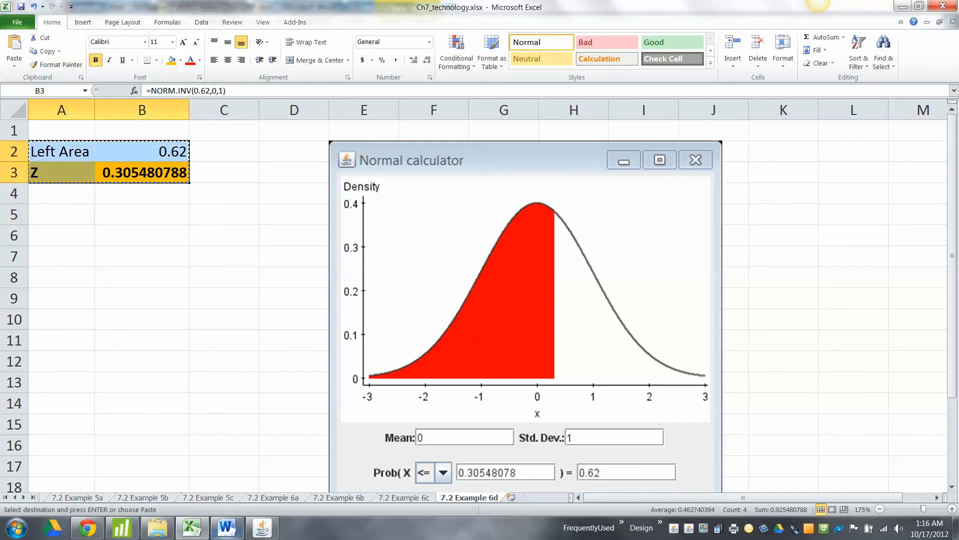
{"action": "left_click", "coordinate": [227, 527]}
{"action": "scroll", "coordinate": [482, 289], "scroll_direction": "down", "scroll_amount": 10}
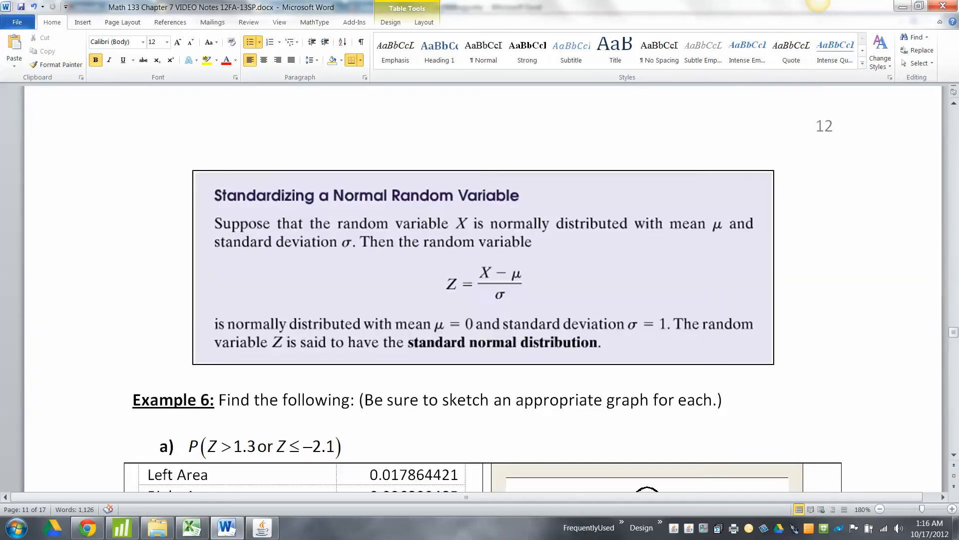
{"action": "scroll", "coordinate": [483, 289], "scroll_direction": "down", "scroll_amount": 15}
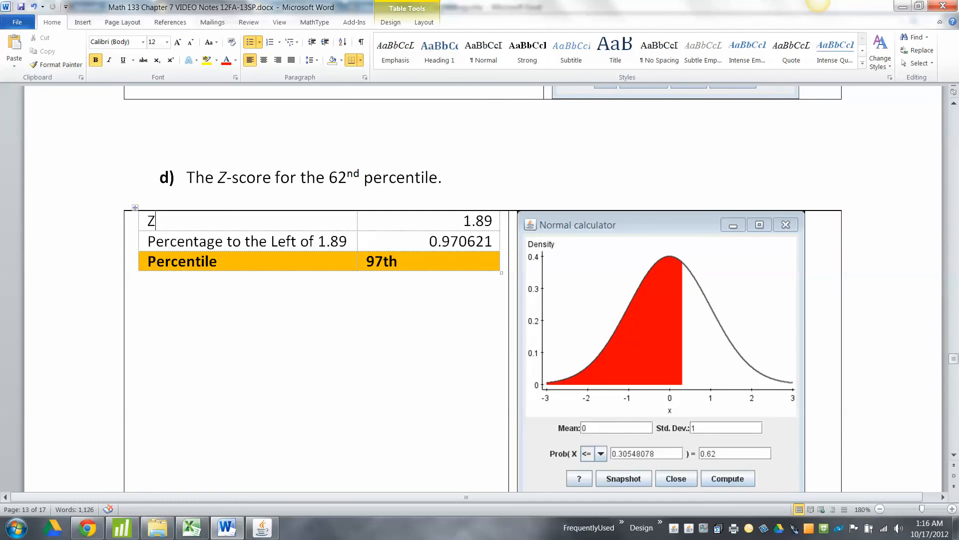
{"action": "key", "text": "shift+Down"}
{"action": "key", "text": "shift+Down"}
{"action": "key", "text": "shift+Up"}
{"action": "key", "text": "ctrl+v"}
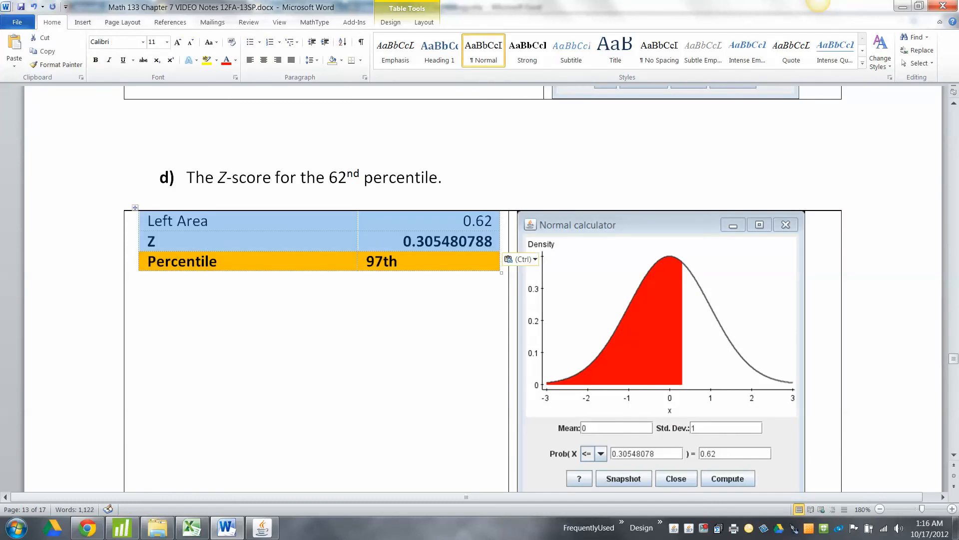
Delete the leftover Percentile row from the part d results table and shade the Z row orange
{"action": "left_click", "coordinate": [218, 261]}
{"action": "key", "text": "shift+Left"}
{"action": "key", "text": "shift+Left"}
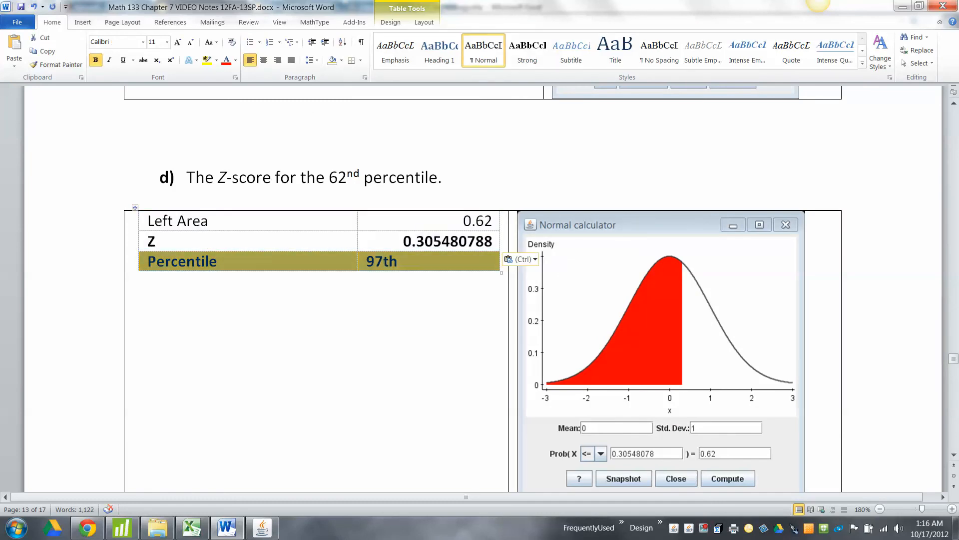
{"action": "right_click", "coordinate": [163, 260]}
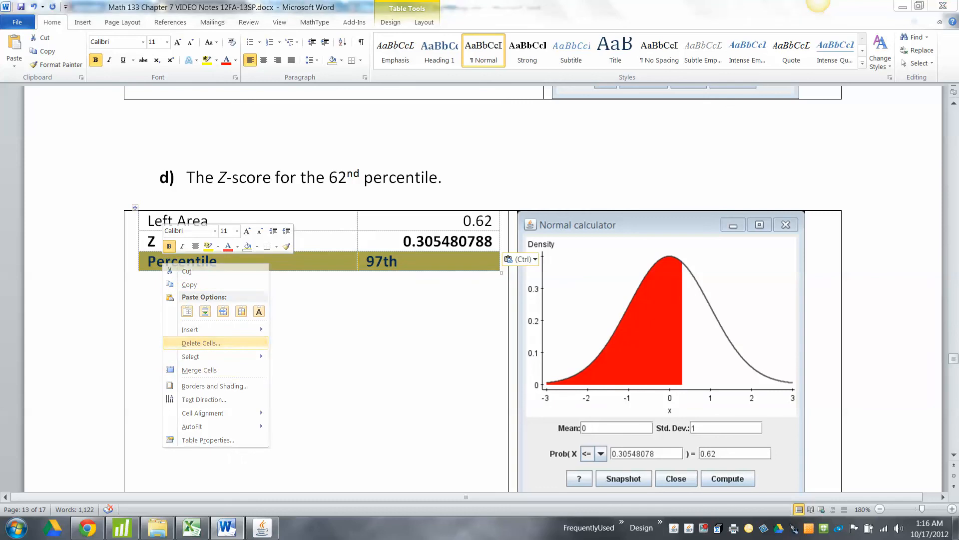
{"action": "left_click", "coordinate": [190, 342]}
{"action": "key", "text": "Return"}
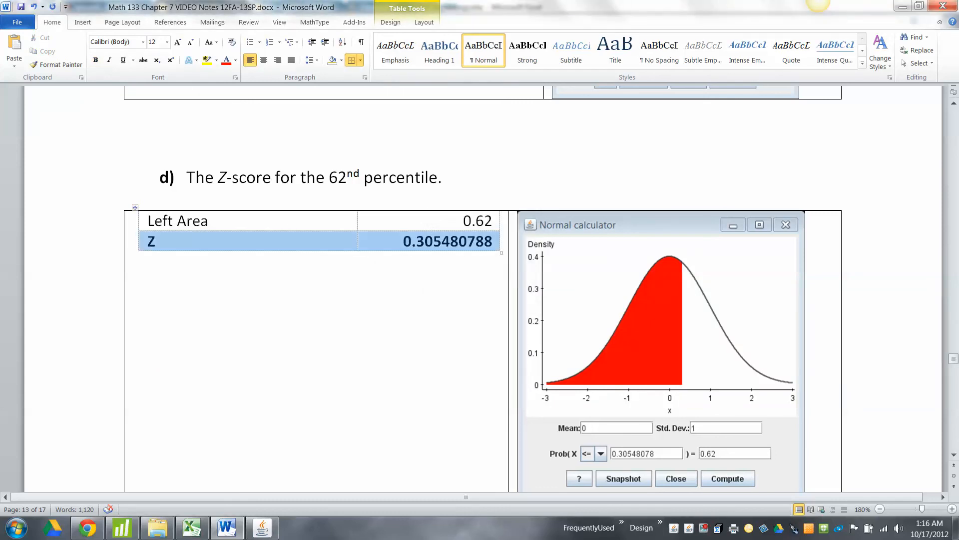
{"action": "left_click", "coordinate": [342, 60]}
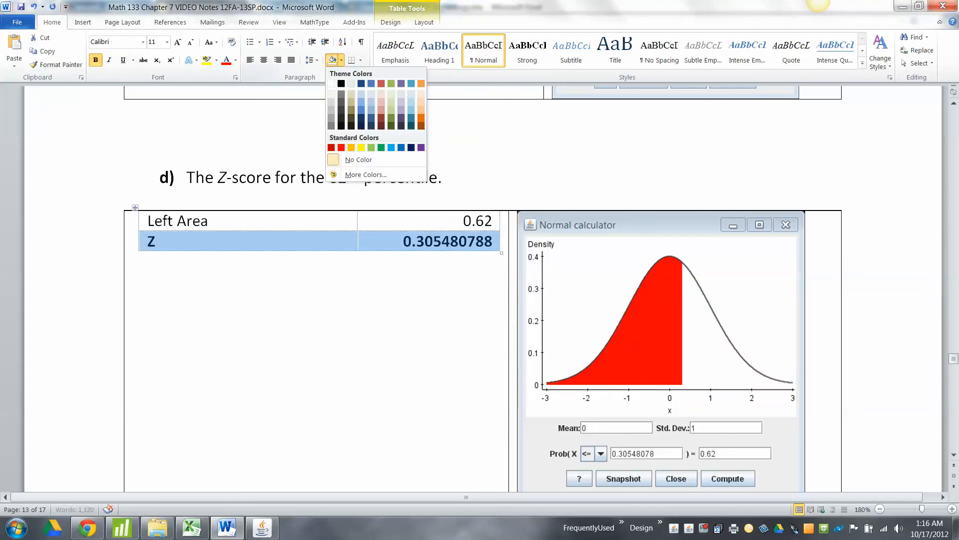
{"action": "left_click", "coordinate": [352, 147]}
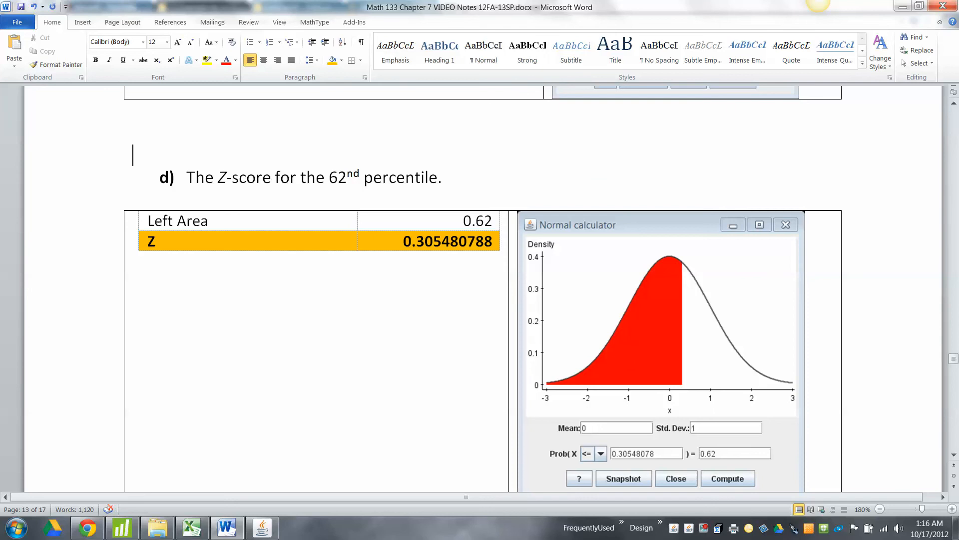
Remove the extra blank page after the part d table and save the Word document
{"action": "scroll", "coordinate": [134, 154], "scroll_direction": "down", "scroll_amount": 2}
{"action": "scroll", "coordinate": [479, 284], "scroll_direction": "up", "scroll_amount": 12}
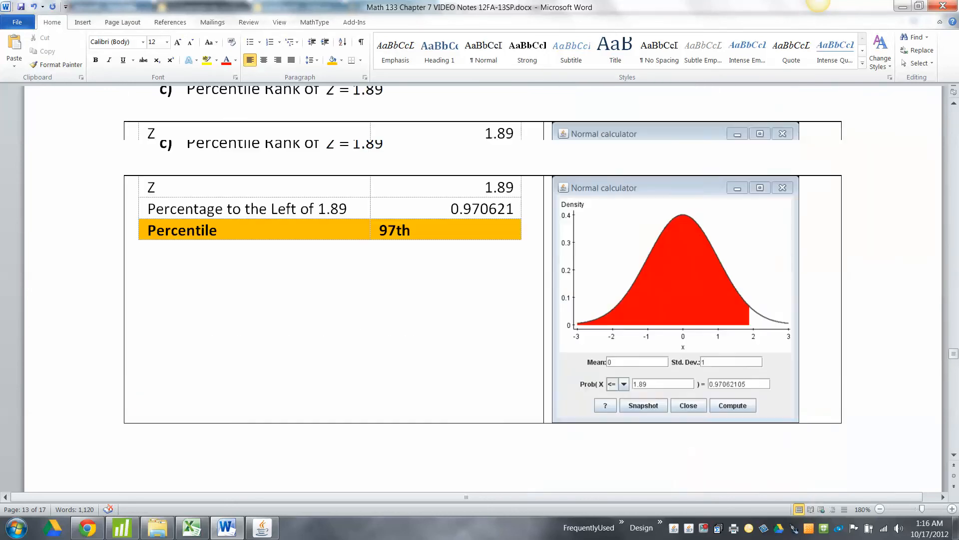
{"action": "key", "text": "ctrl+End"}
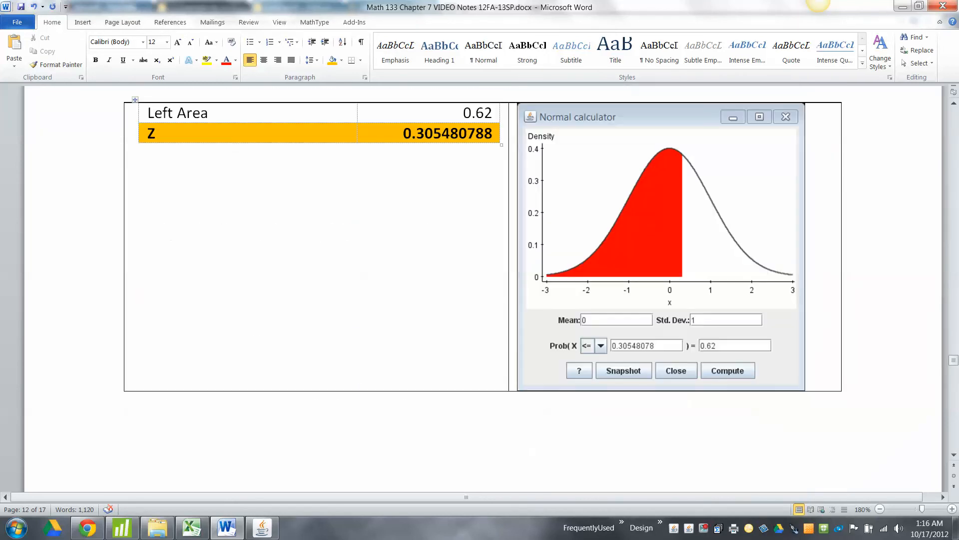
{"action": "scroll", "coordinate": [479, 288], "scroll_direction": "down", "scroll_amount": 4}
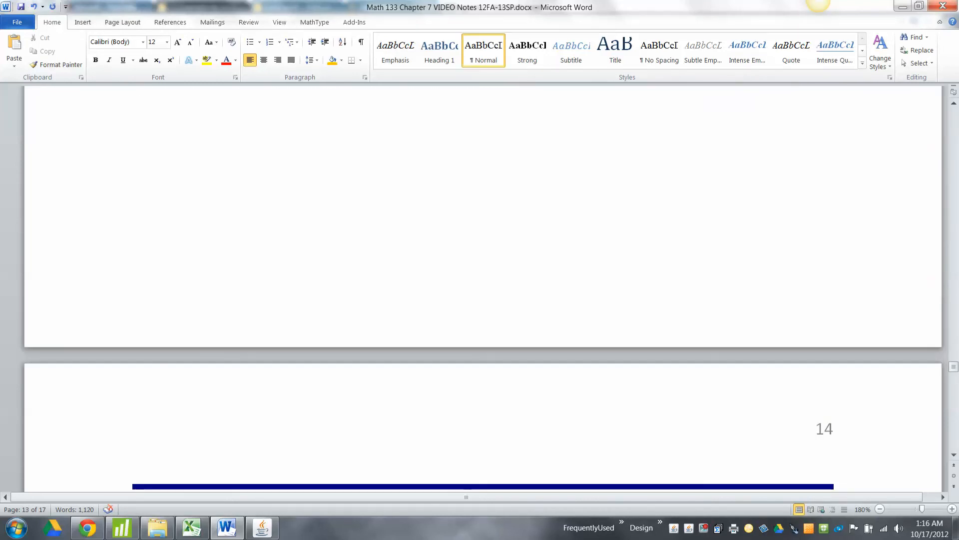
{"action": "key", "text": "Delete"}
{"action": "scroll", "coordinate": [479, 287], "scroll_direction": "up", "scroll_amount": 3}
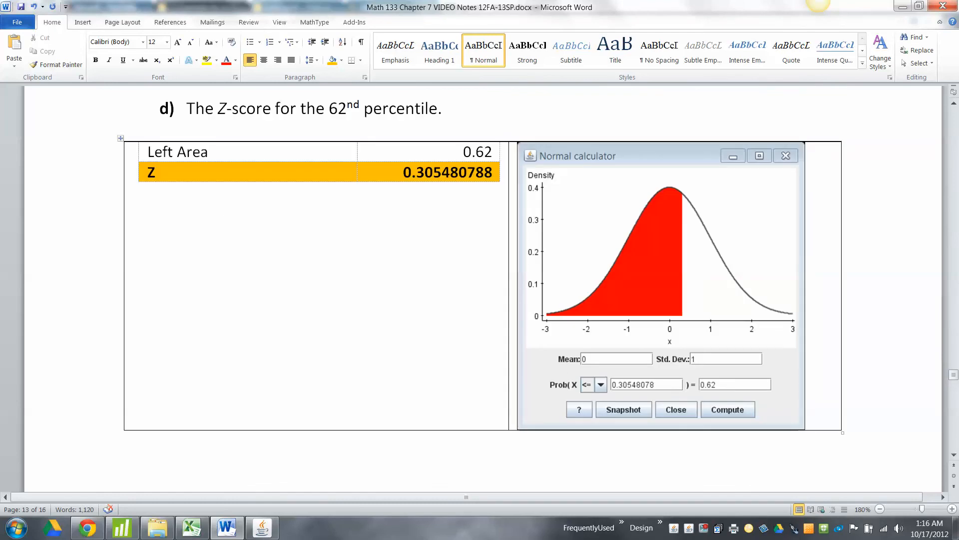
{"action": "key", "text": "ctrl+s"}
Return to Excel, clear the copy selection, add a new worksheet after "7.2 Example 6d" and name it "7.3 Example 3"
{"action": "left_click", "coordinate": [192, 527]}
{"action": "left_click", "coordinate": [224, 361]}
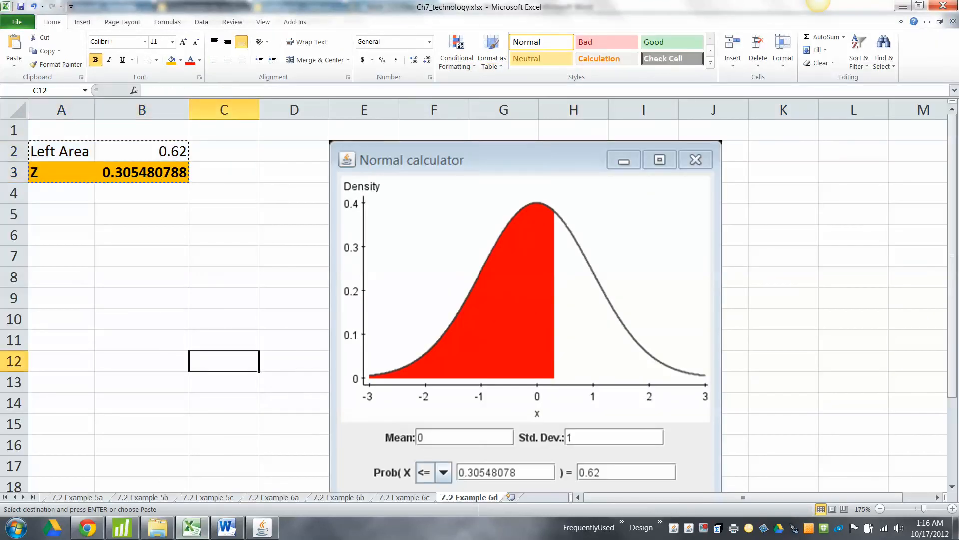
{"action": "key", "text": "Escape"}
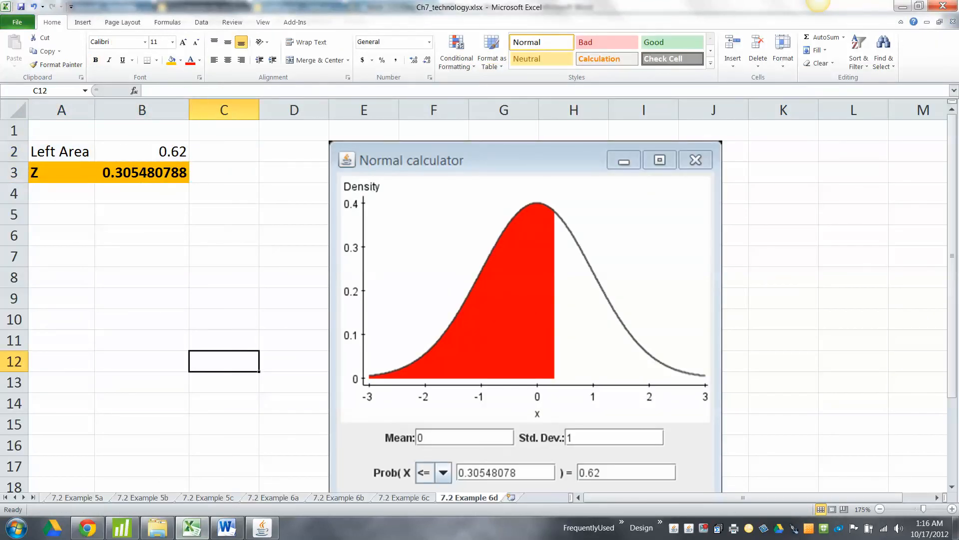
{"action": "left_click", "coordinate": [511, 497]}
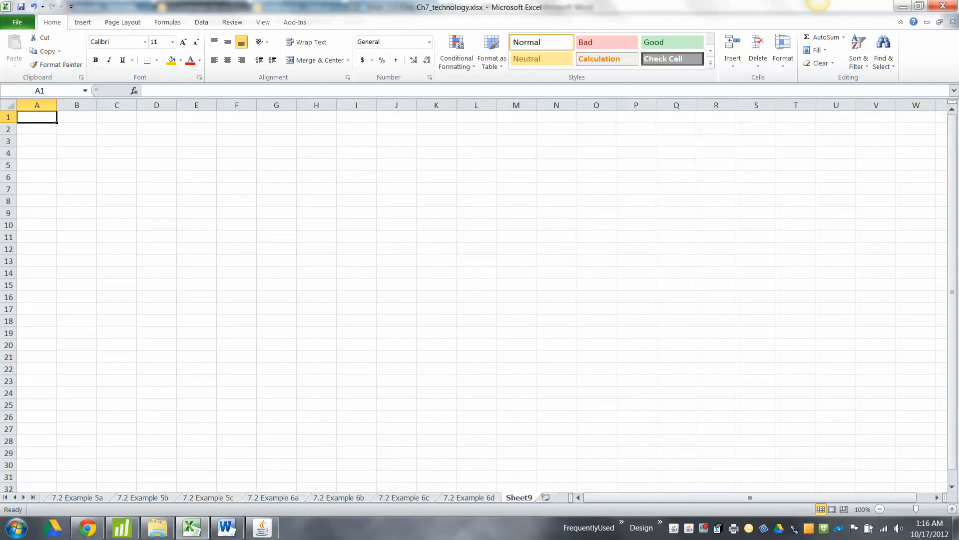
{"action": "double_click", "coordinate": [519, 497]}
{"action": "type", "text": "7.3"}
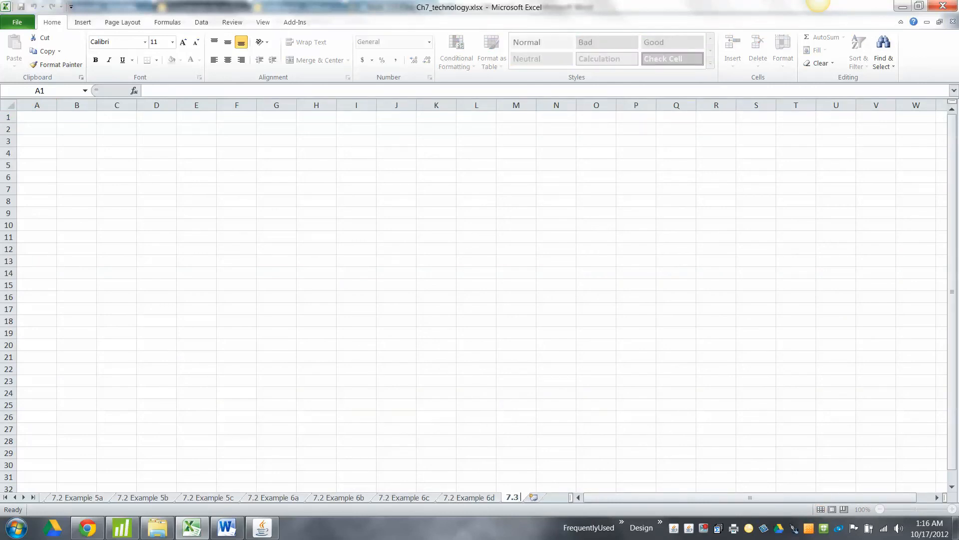
{"action": "type", "text": " Example 3"}
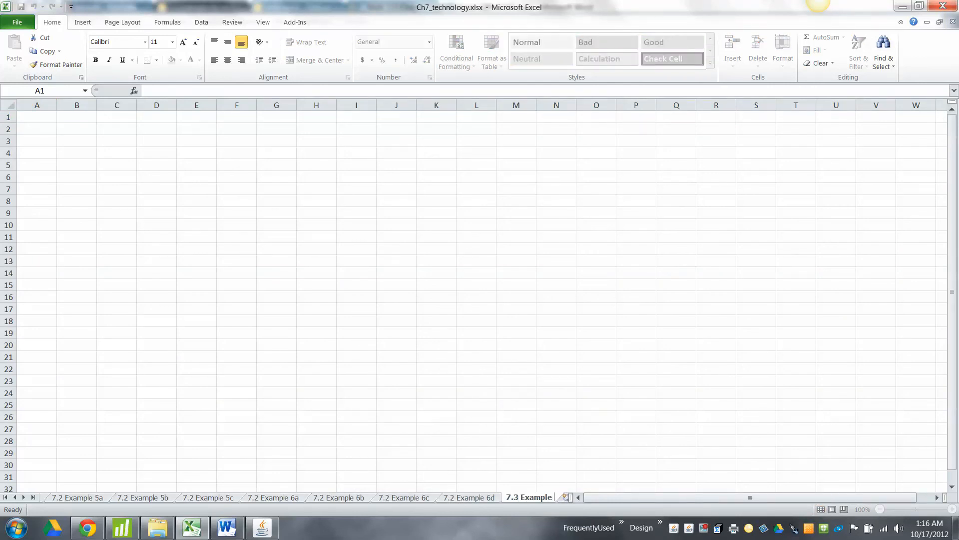